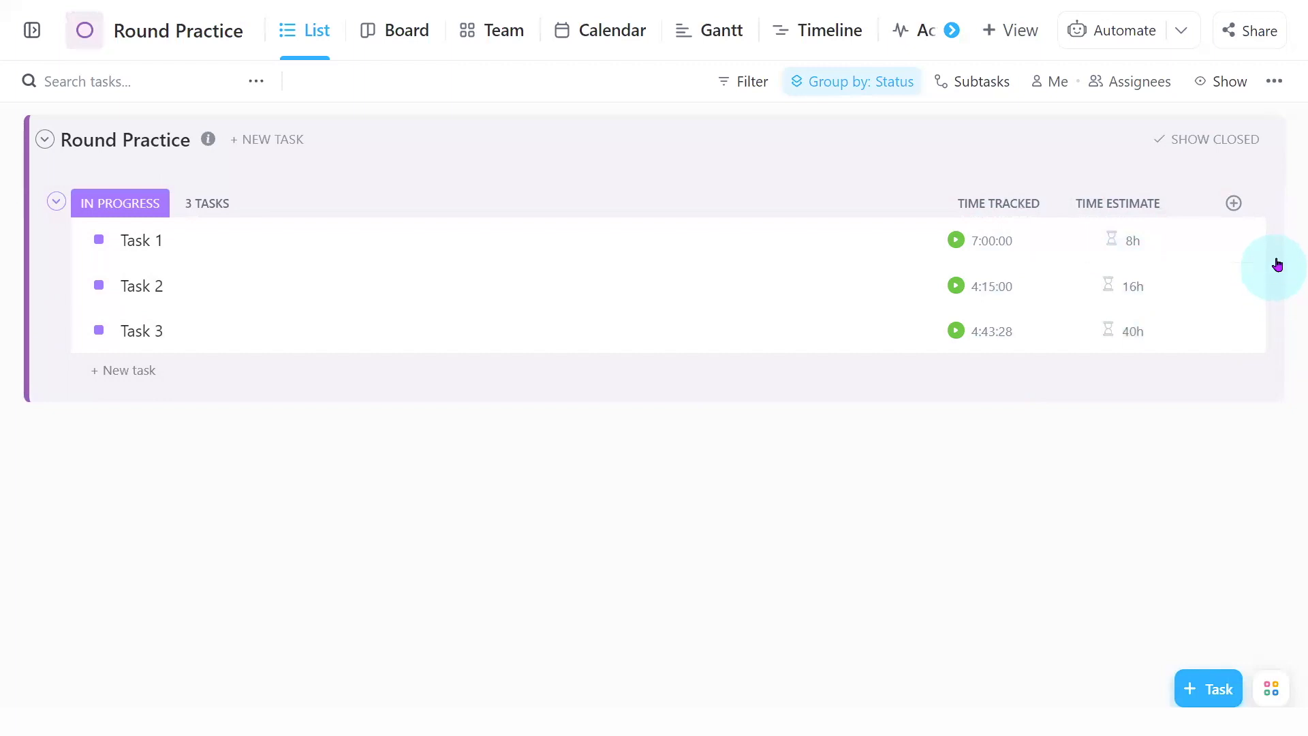
- Add a Formula column named "Percent Utilization" to the Round Practice task list
left_click(1234, 205)
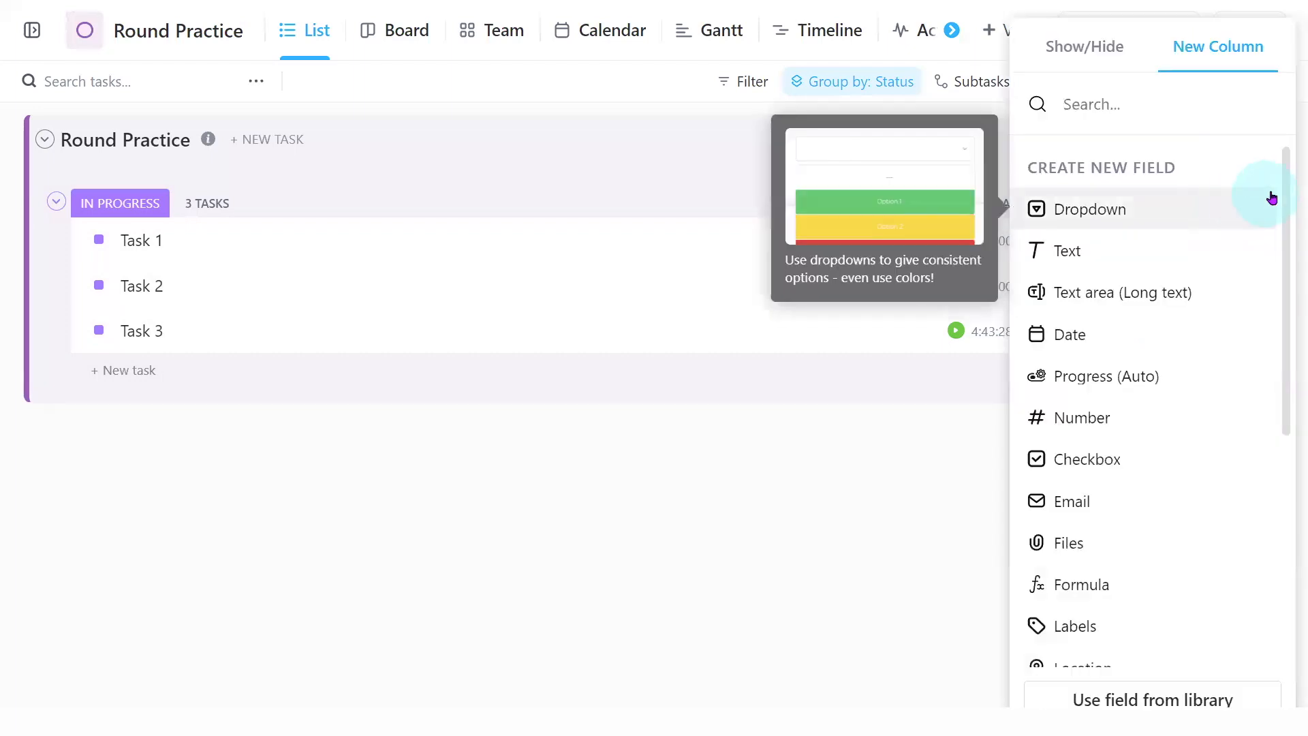
left_click_drag(1285, 193, 1279, 248)
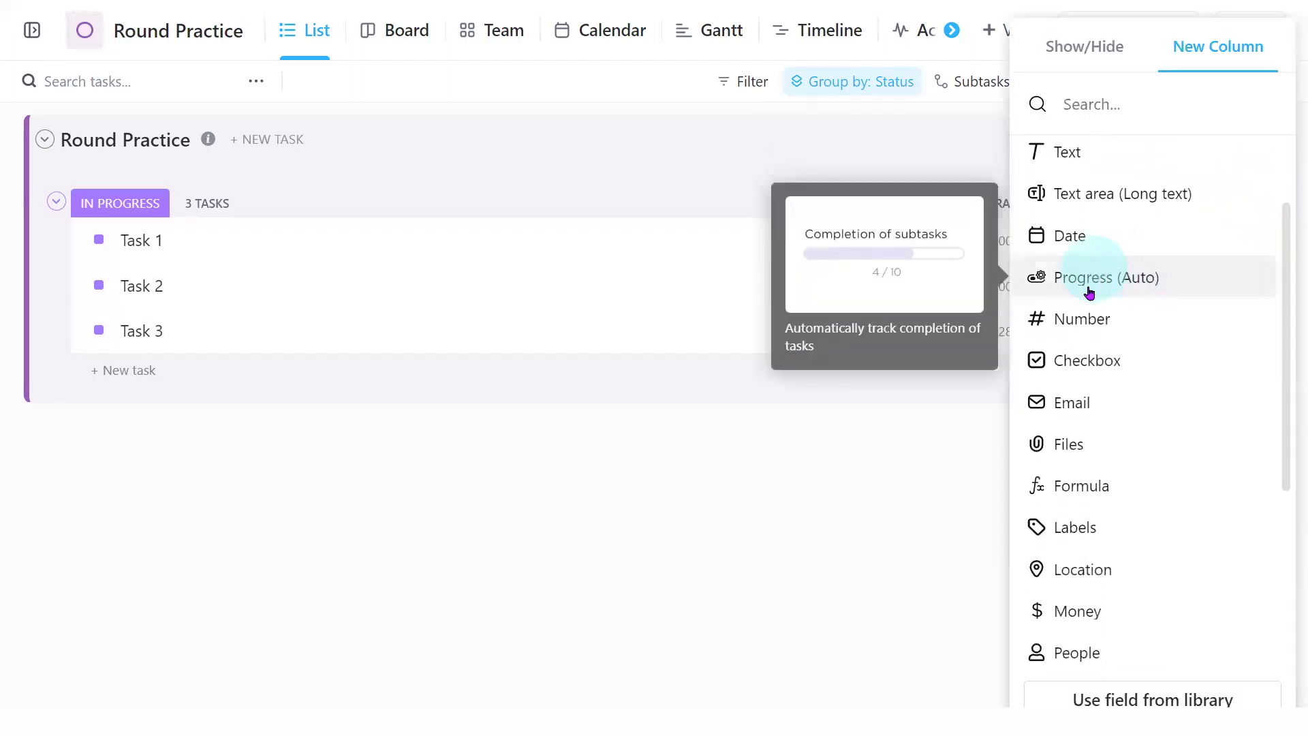
left_click(1081, 504)
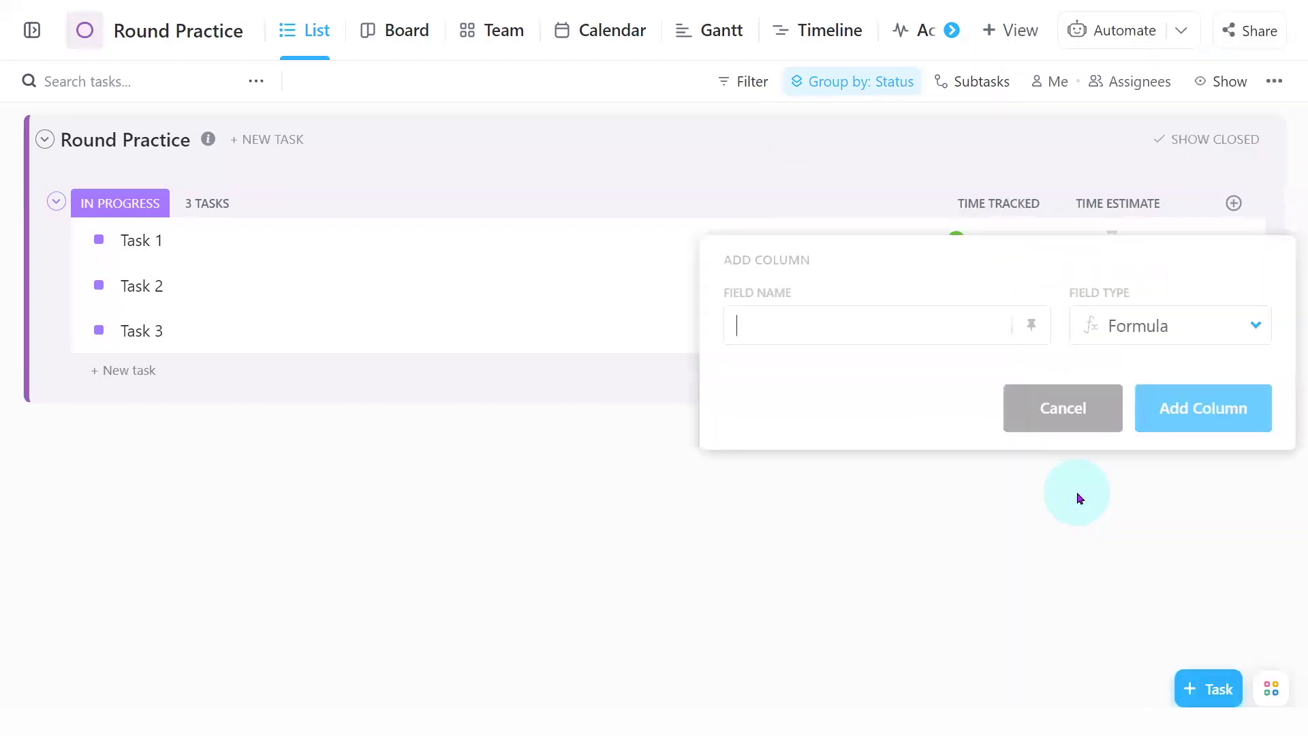
type("Percent Utilization")
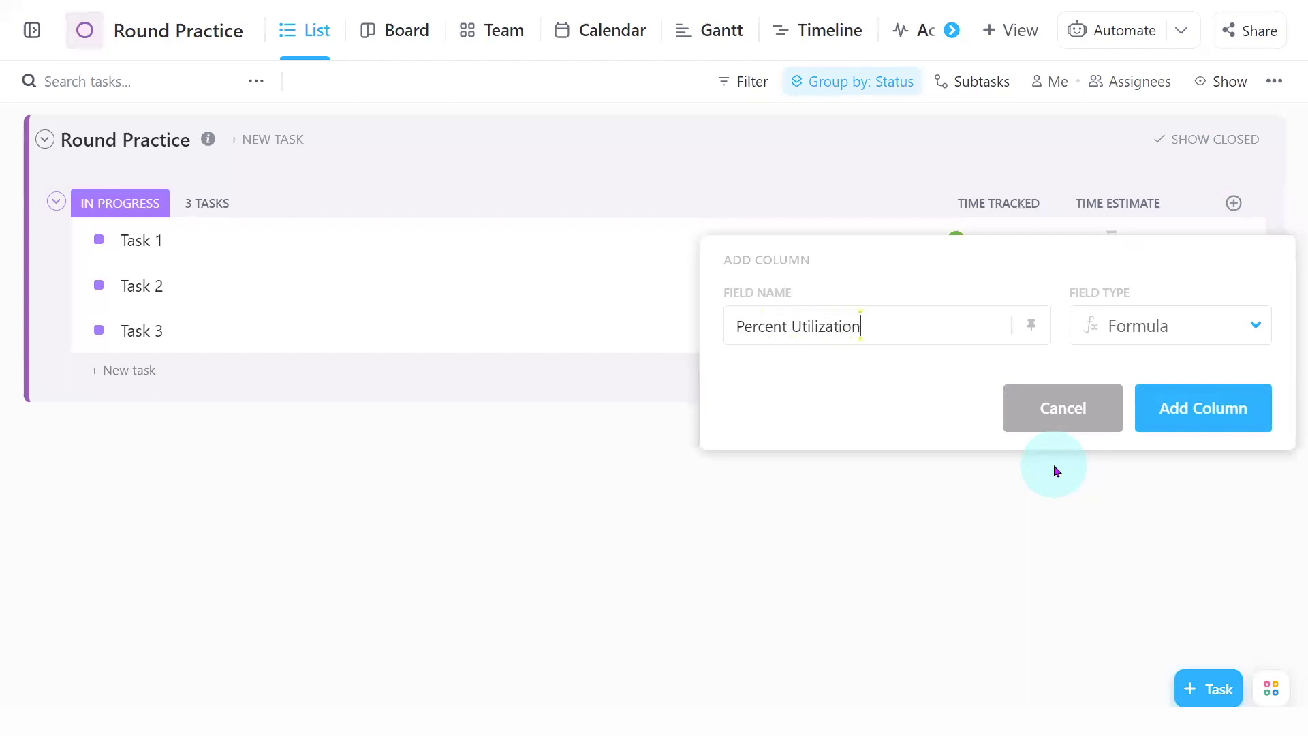
left_click(1200, 418)
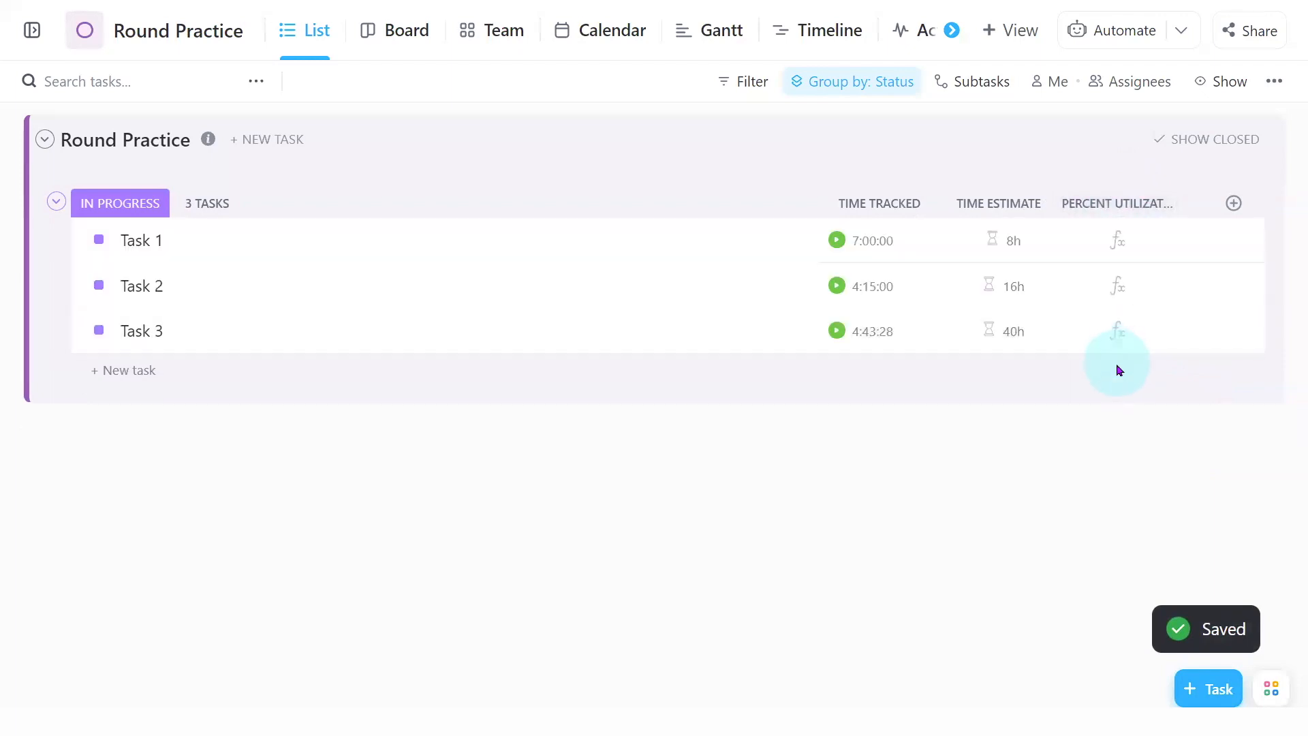
- In Task 1's Percent Utilization cell, use the Advanced Editor to enter field("Time tracked in hours")/field("Time estimated in hours")*100
left_click(1117, 247)
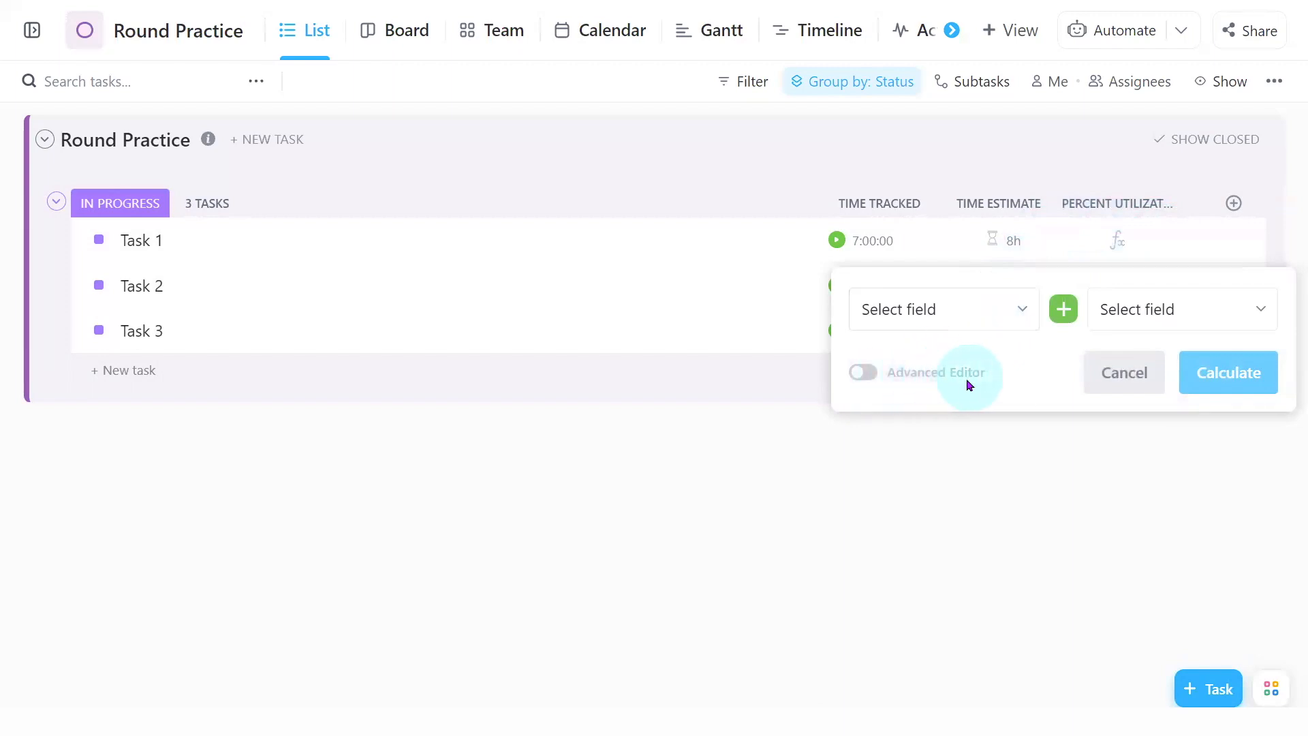
left_click(864, 372)
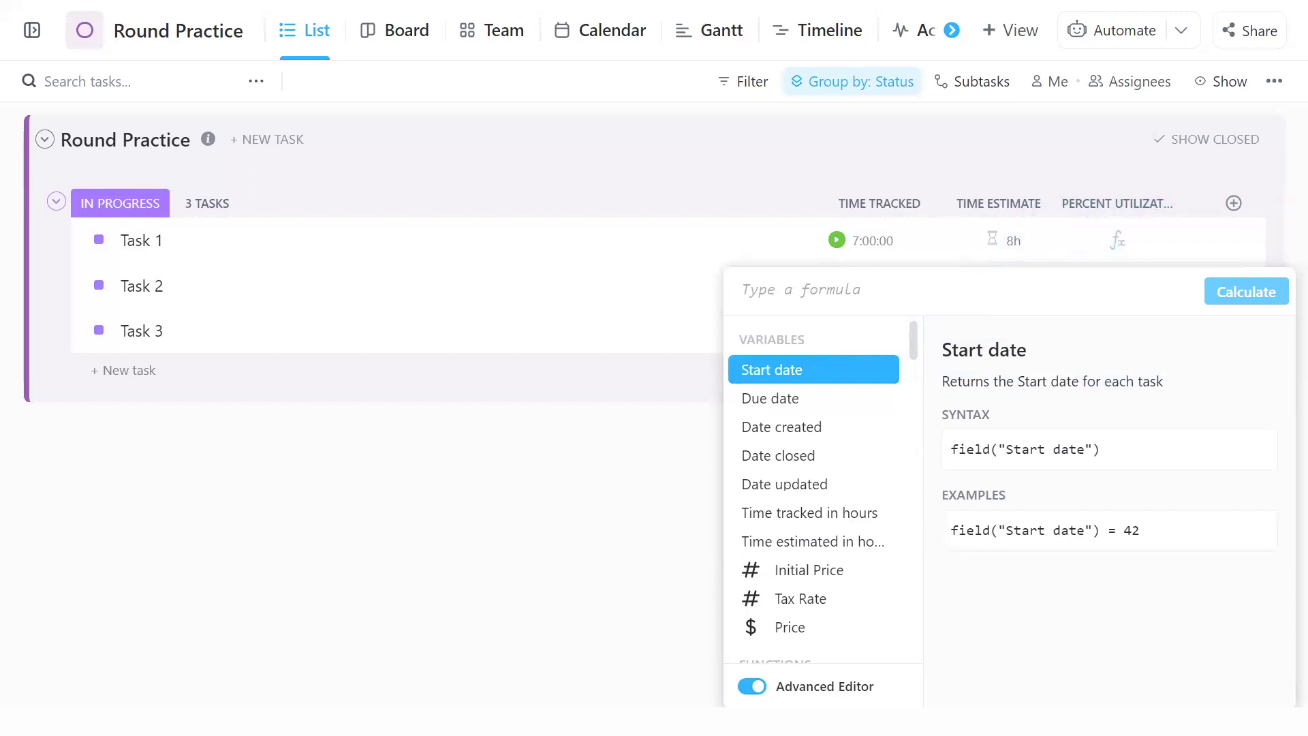
left_click(865, 287)
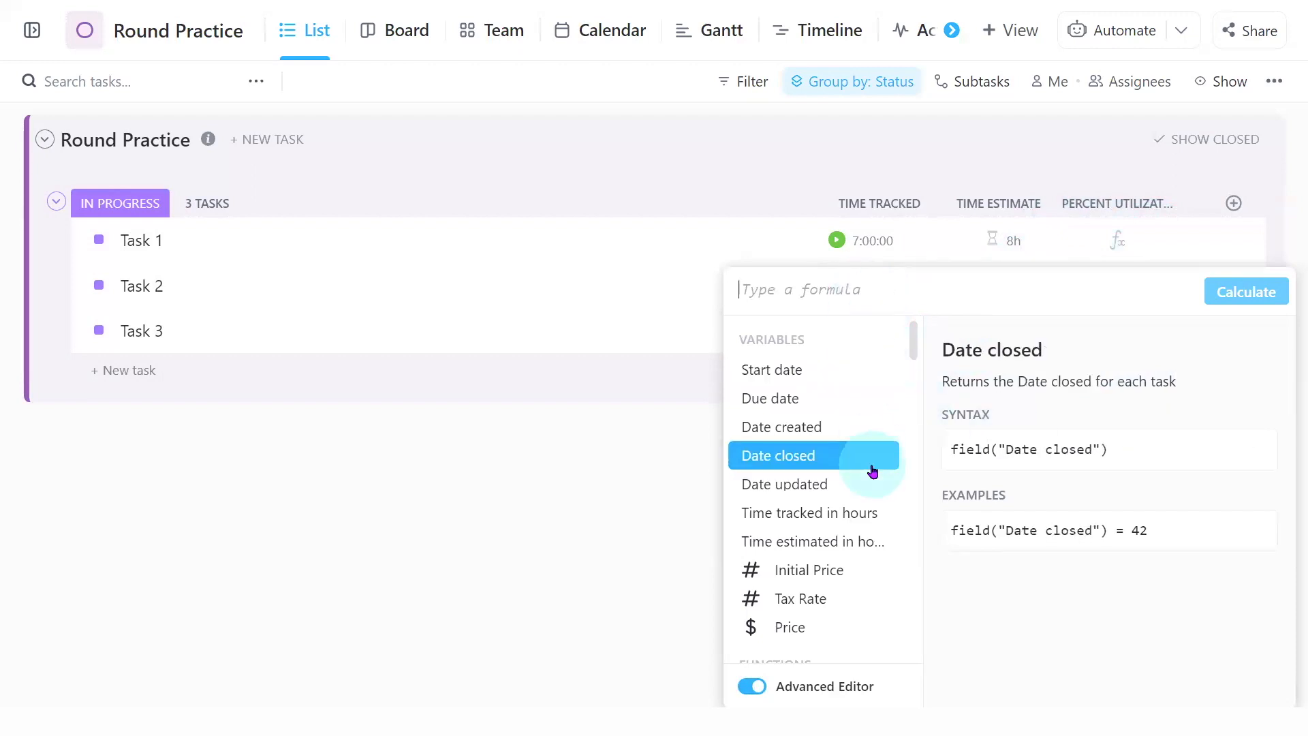
left_click(870, 515)
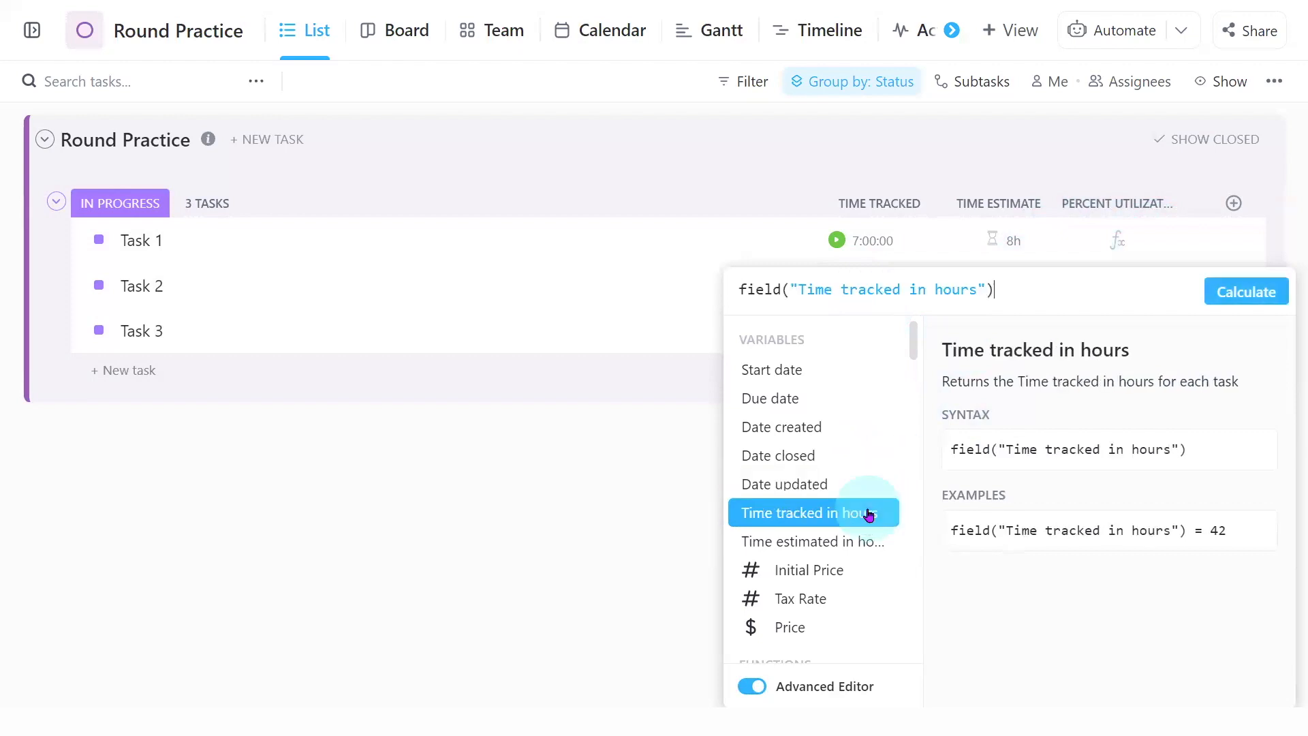
type("/")
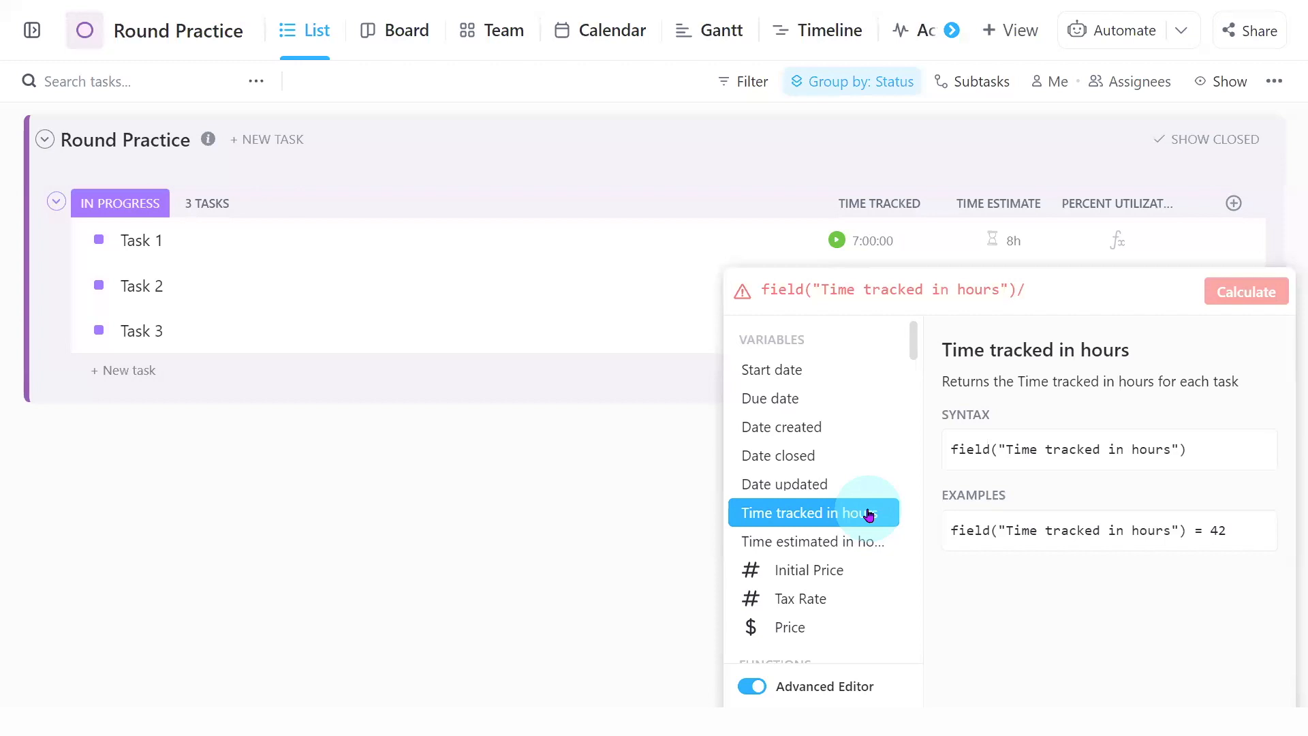
left_click(819, 546)
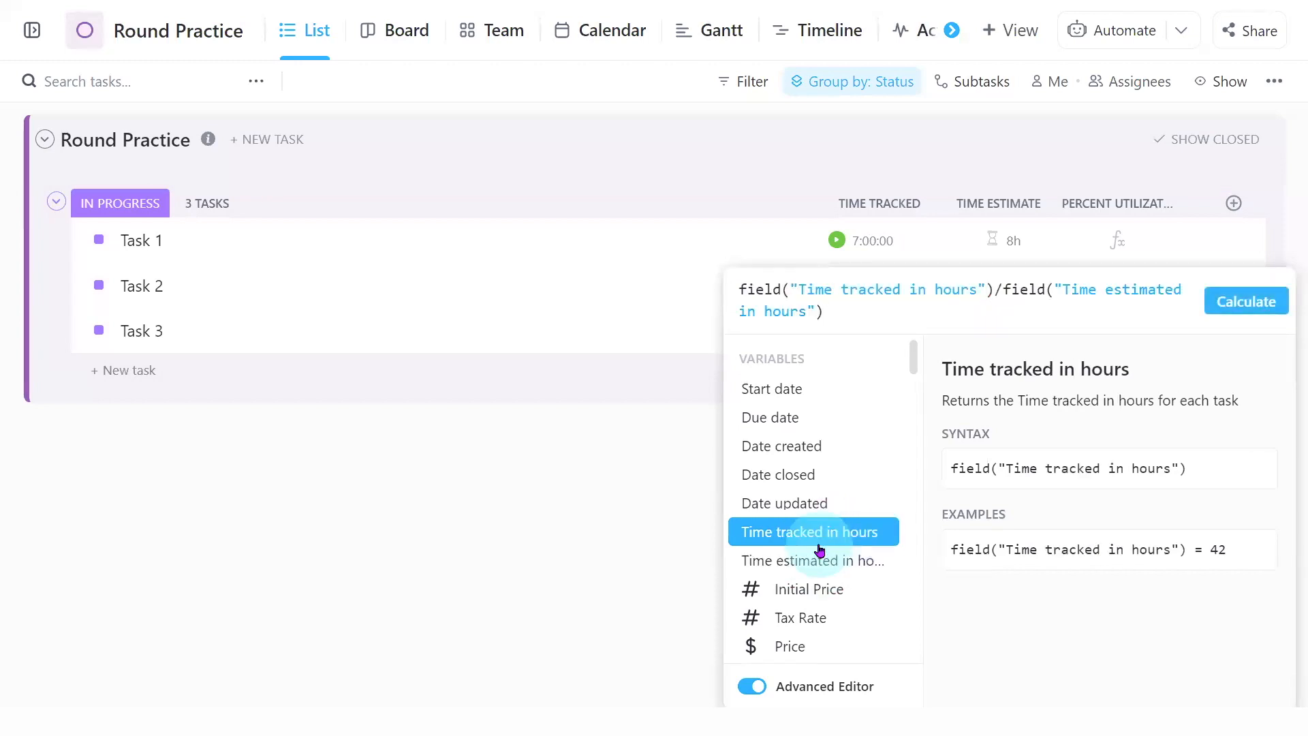
type("*")
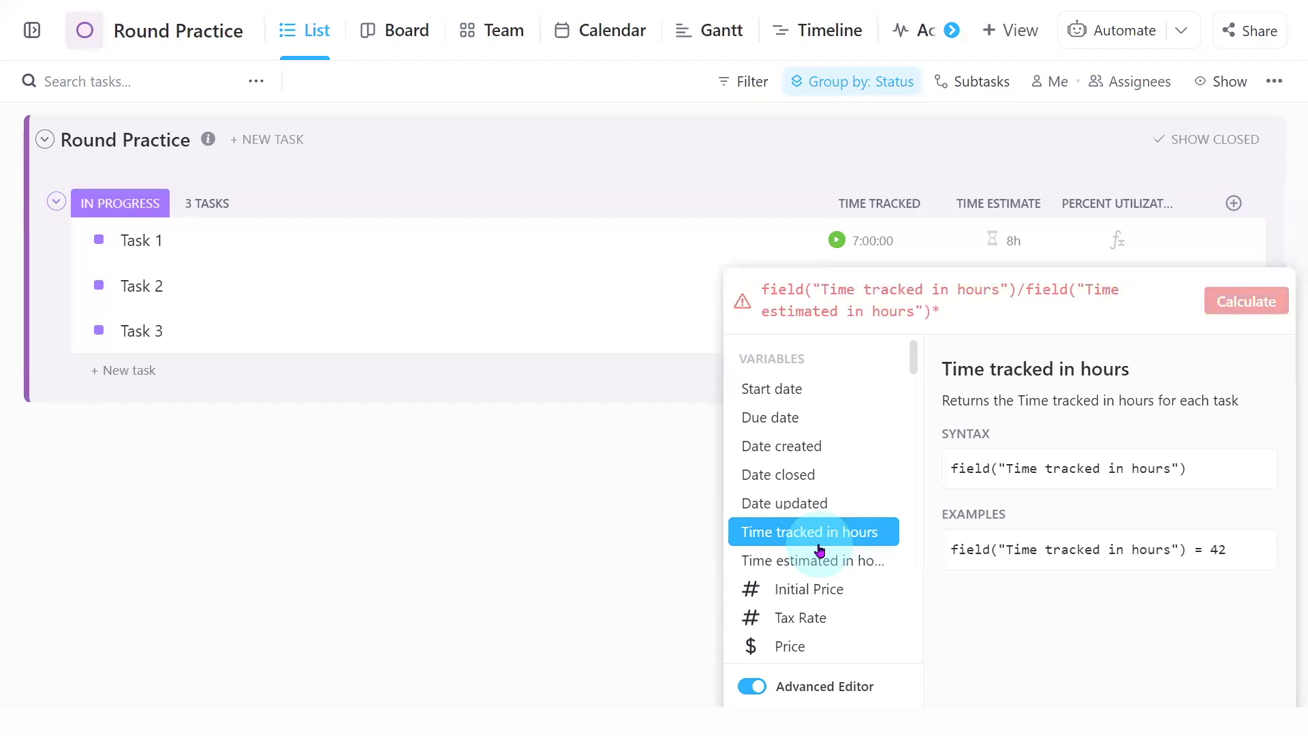
type("100")
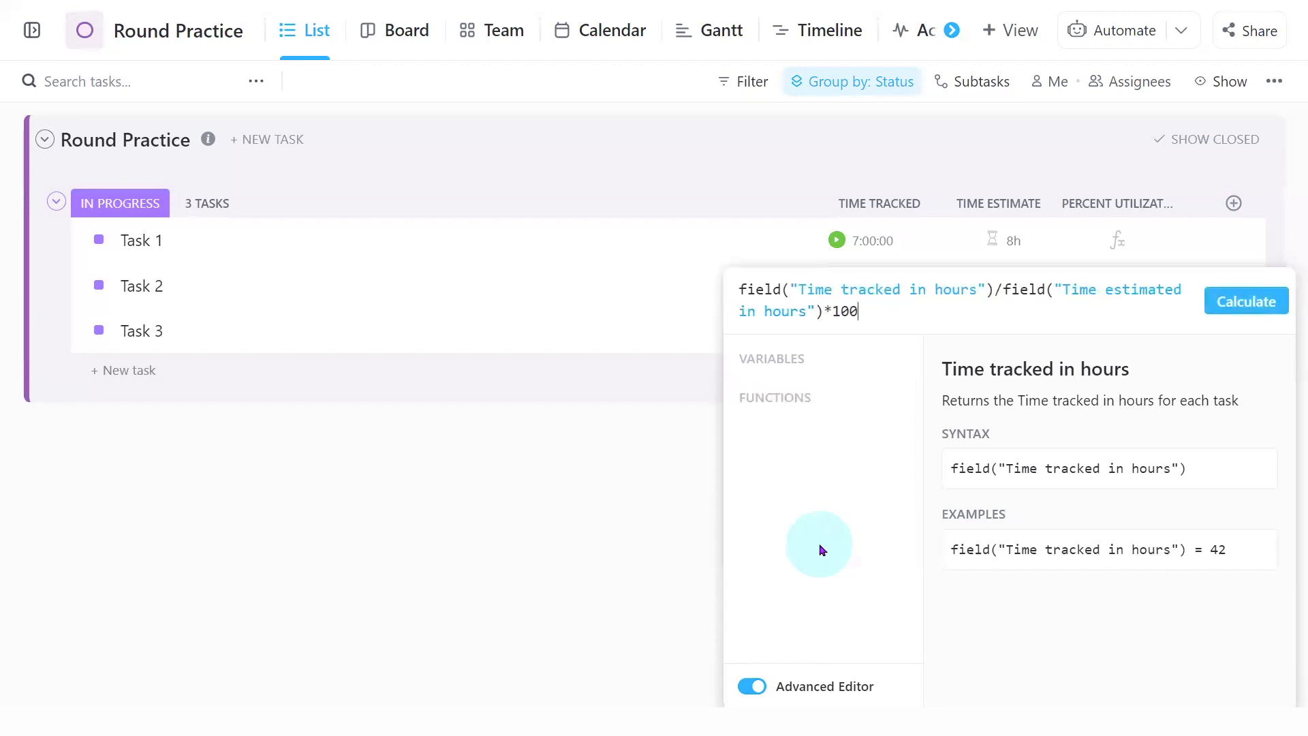
- Wrap the whole utilization formula in parentheses, append & "%" to it, and calculate the column
left_click(901, 316)
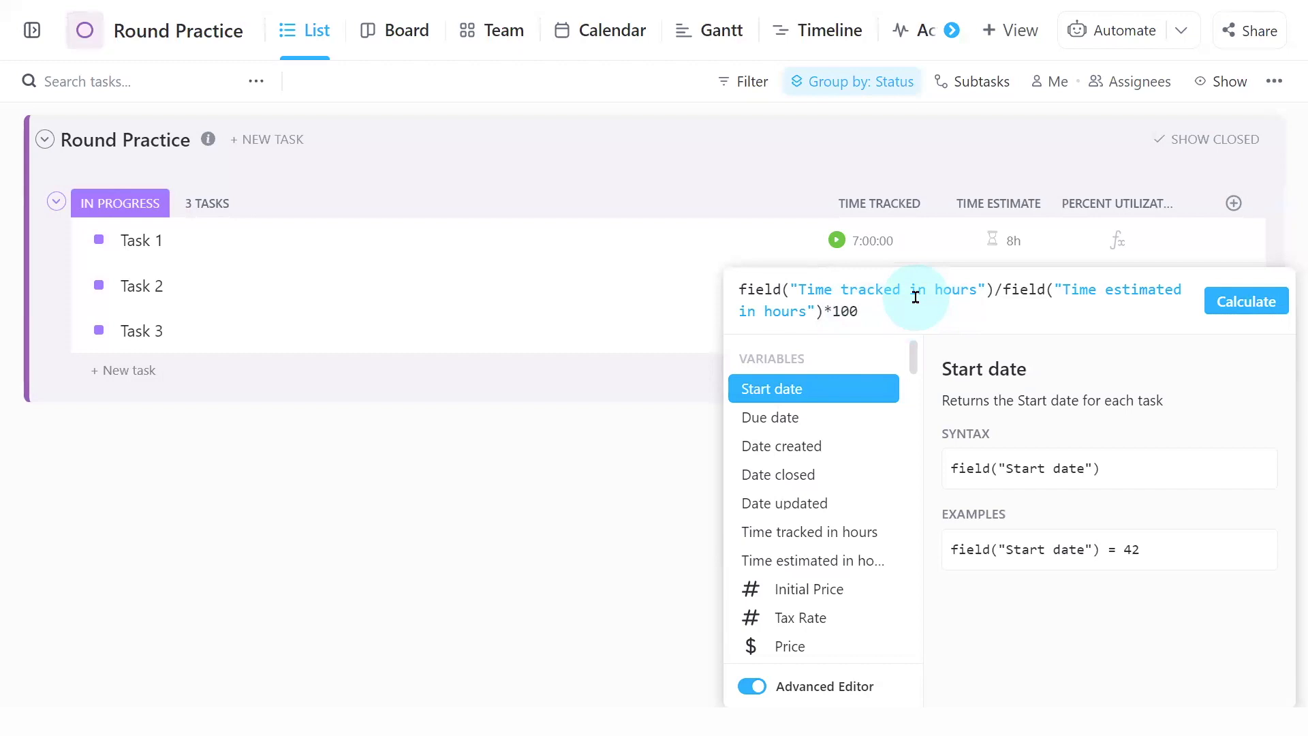
type(")")
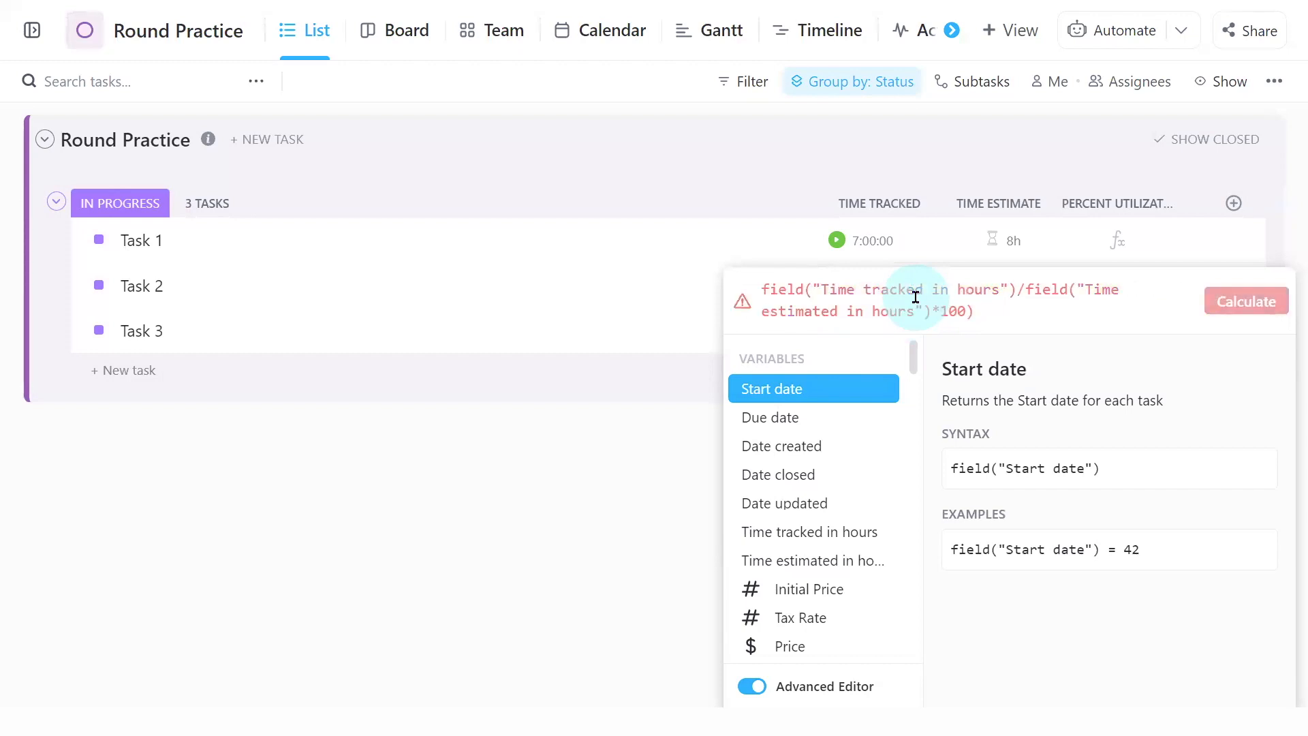
left_click(760, 287)
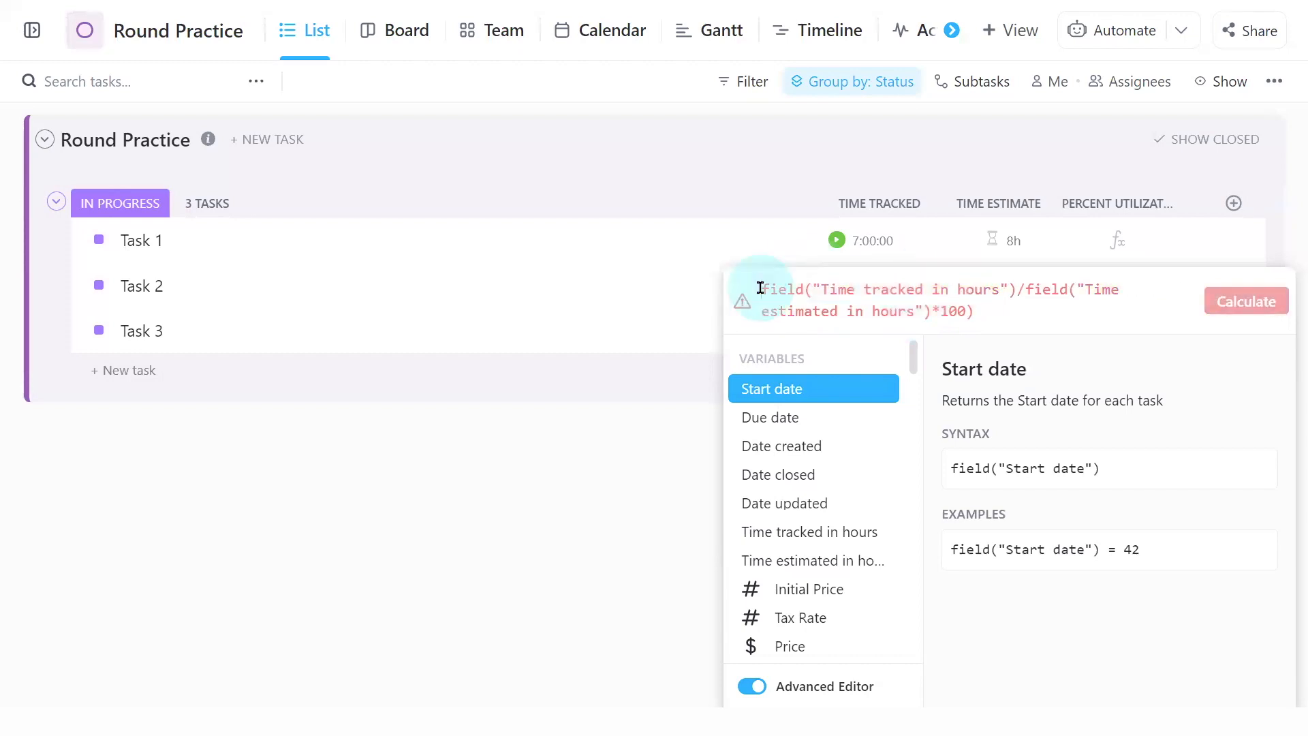
left_click(1013, 369)
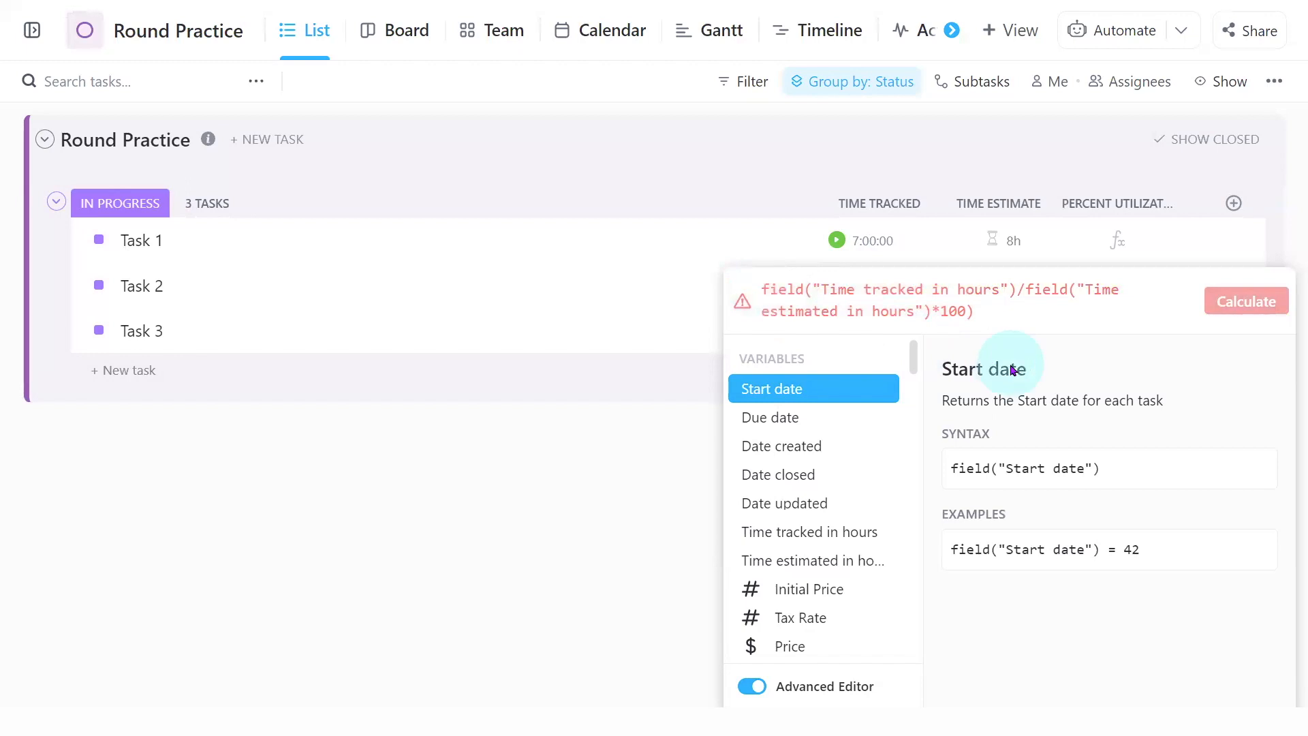
type("(")
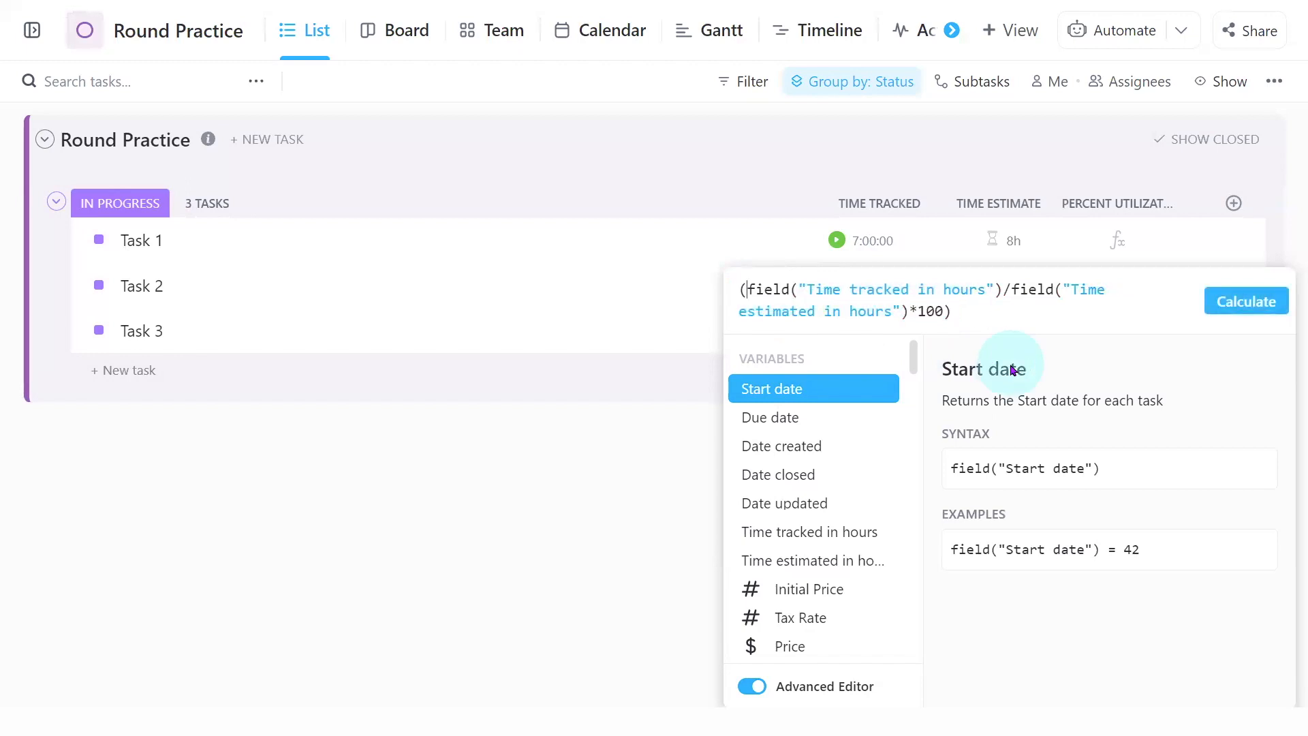
type("&")
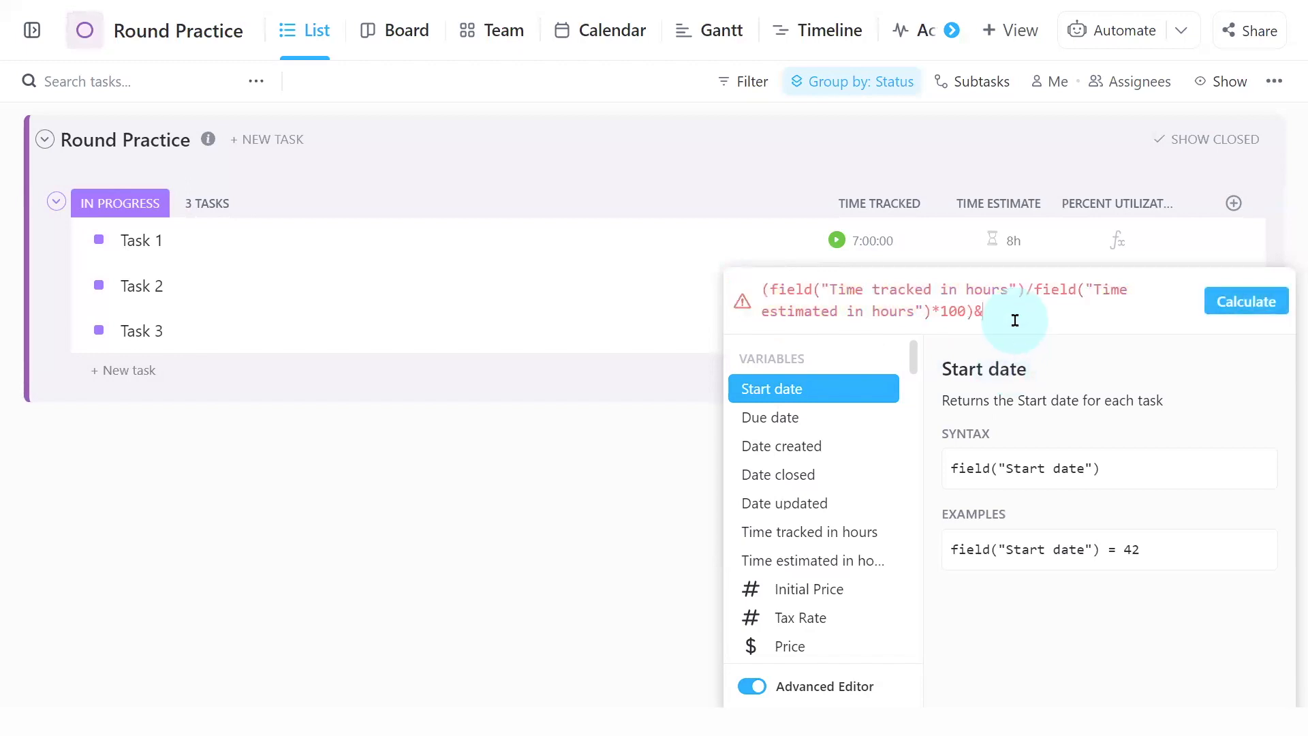
type(" \"%")
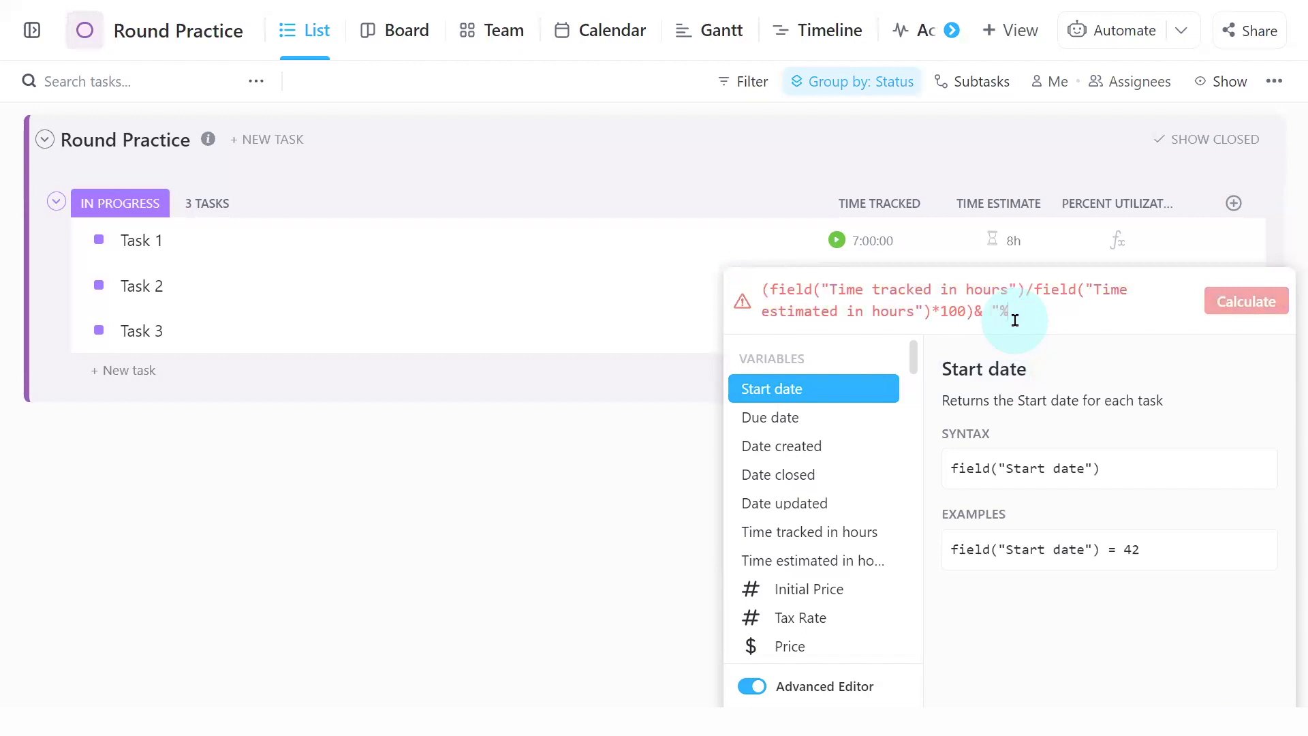
type("\"")
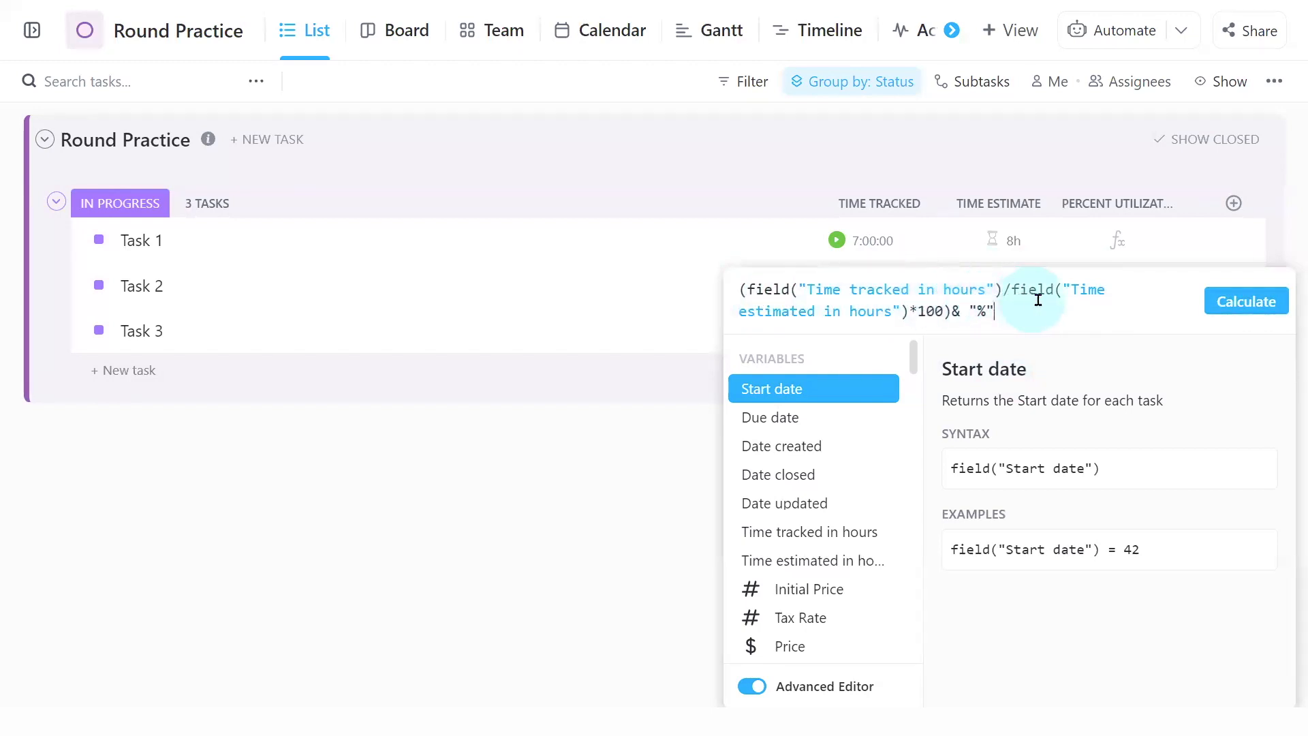
left_click(1251, 302)
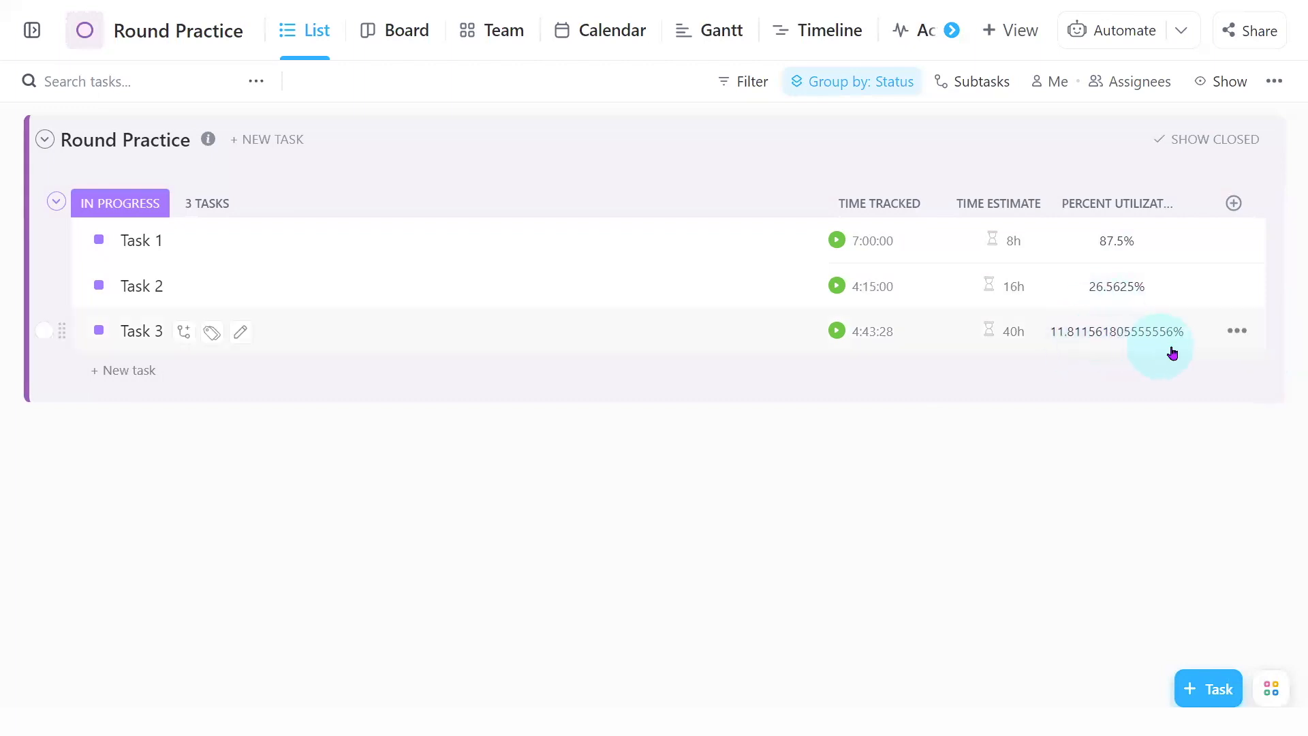
- Add another Formula column named "Round 1" to the task list
left_click(1236, 204)
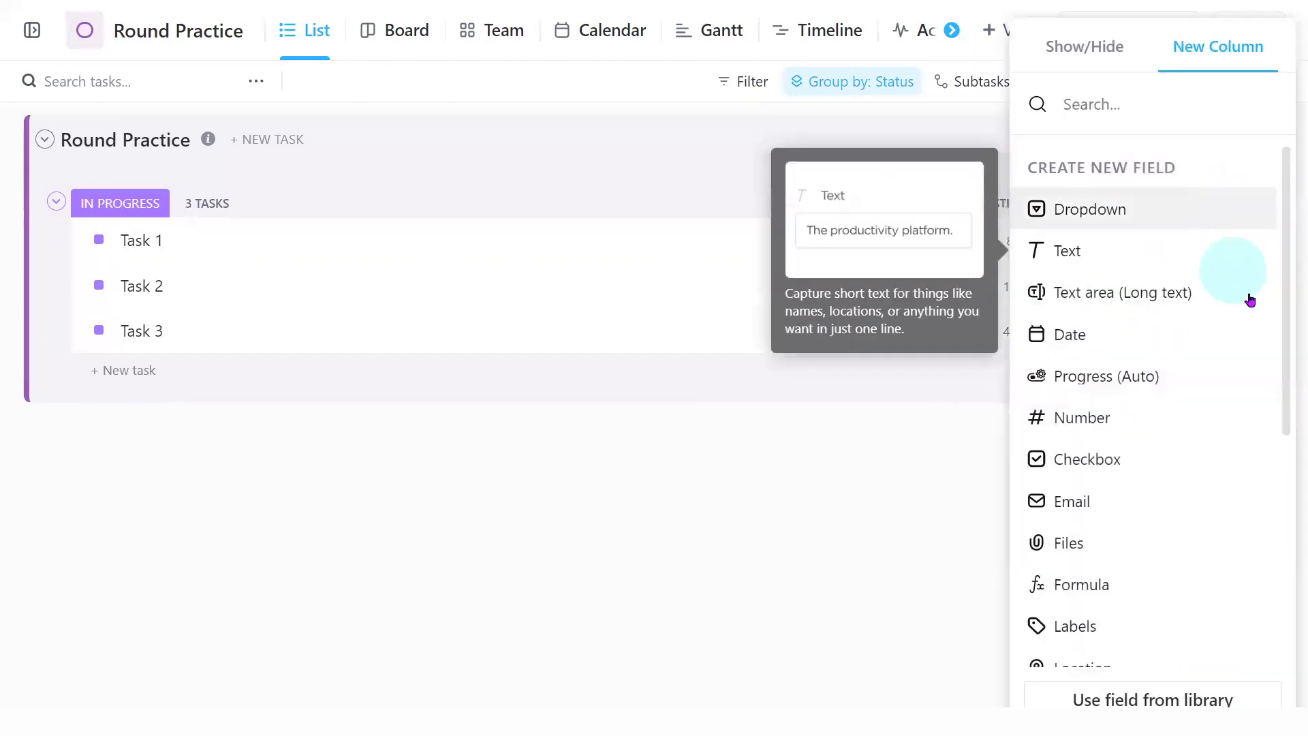
left_click(1082, 584)
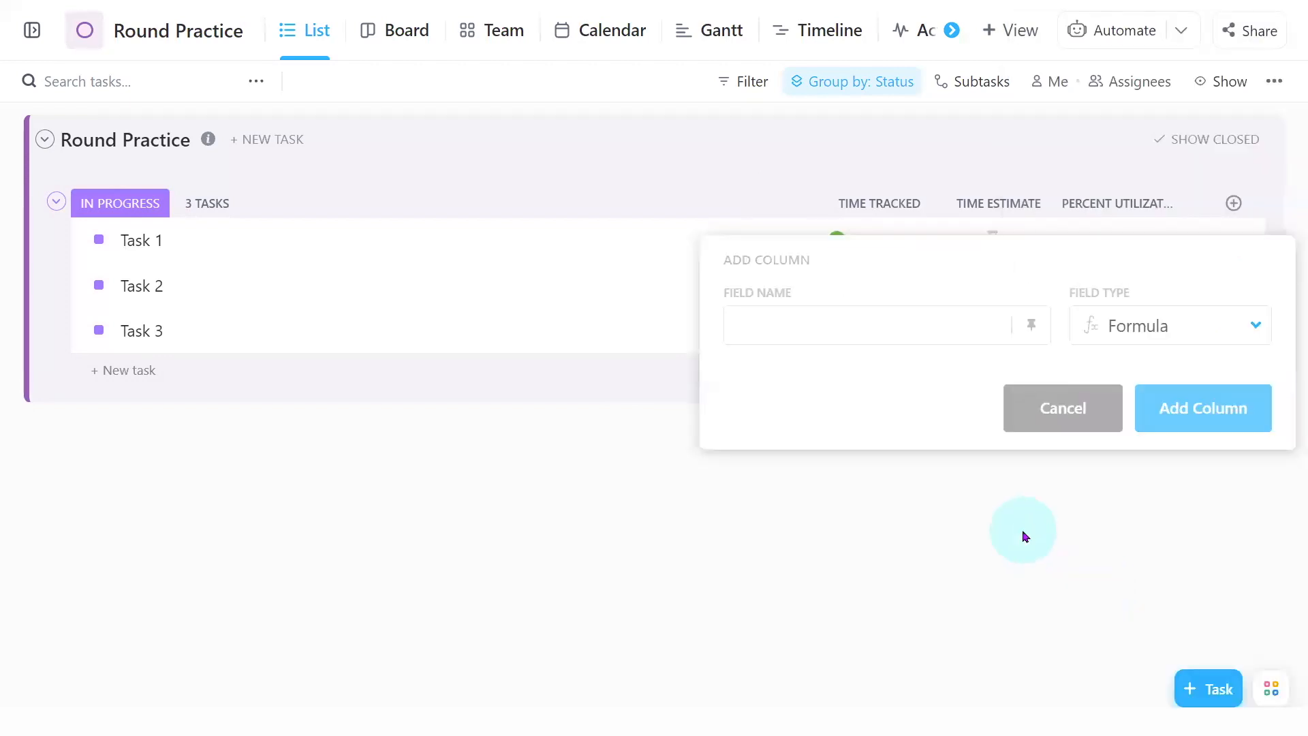
type("Round 1")
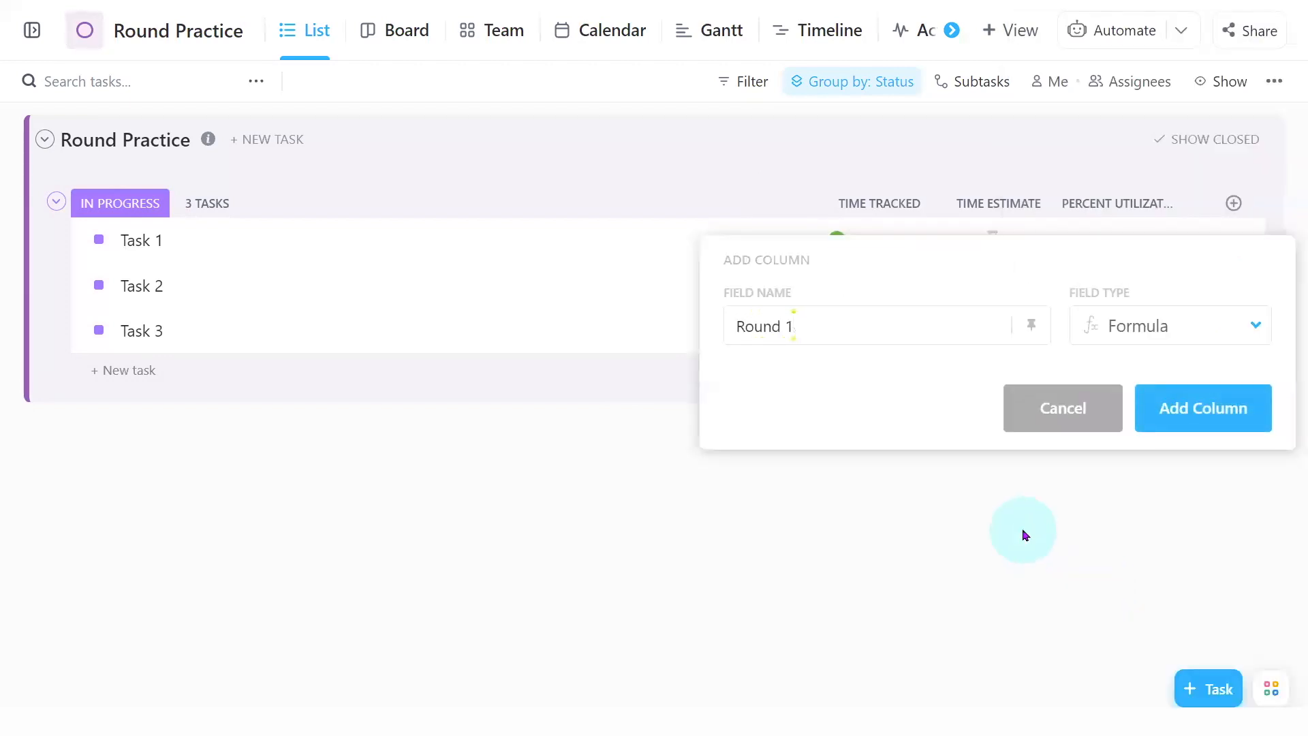
left_click(1242, 407)
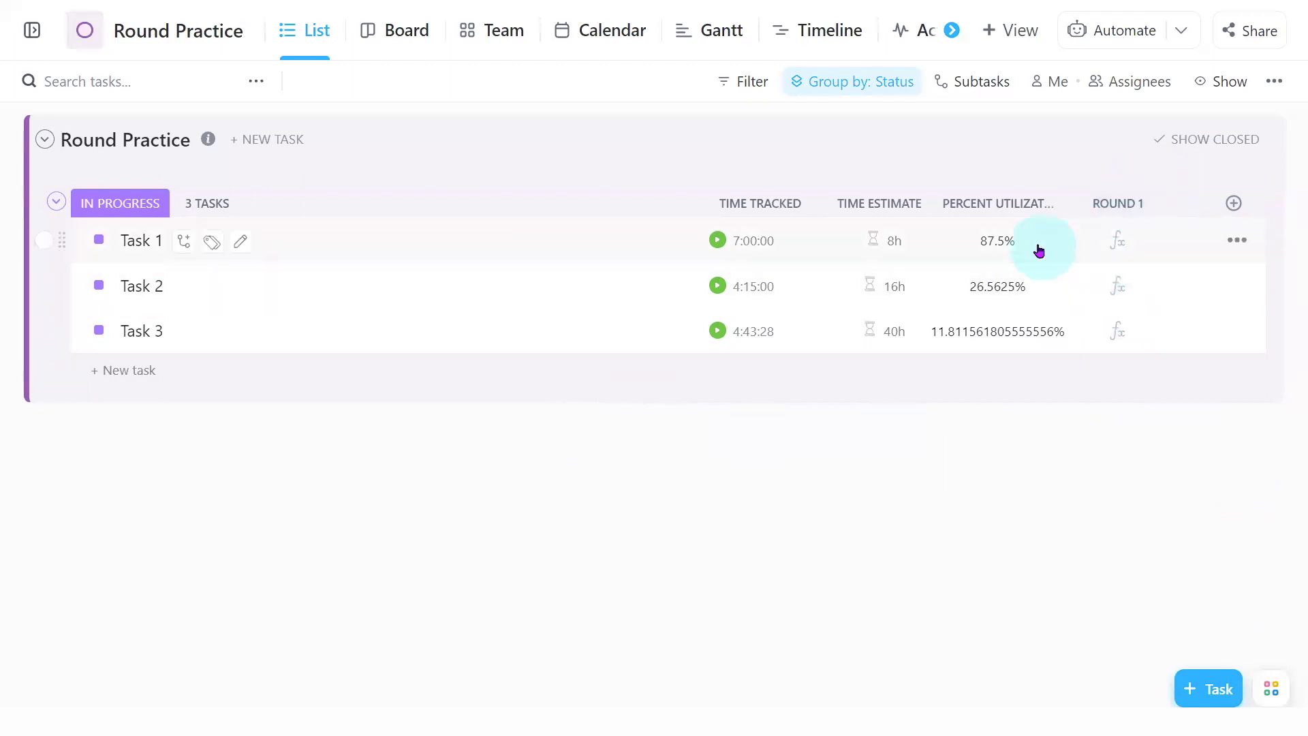
- Copy the entire formula from Task 1's Percent Utilization cell and close its editor
left_click(995, 243)
left_click_drag(1019, 304, 724, 273)
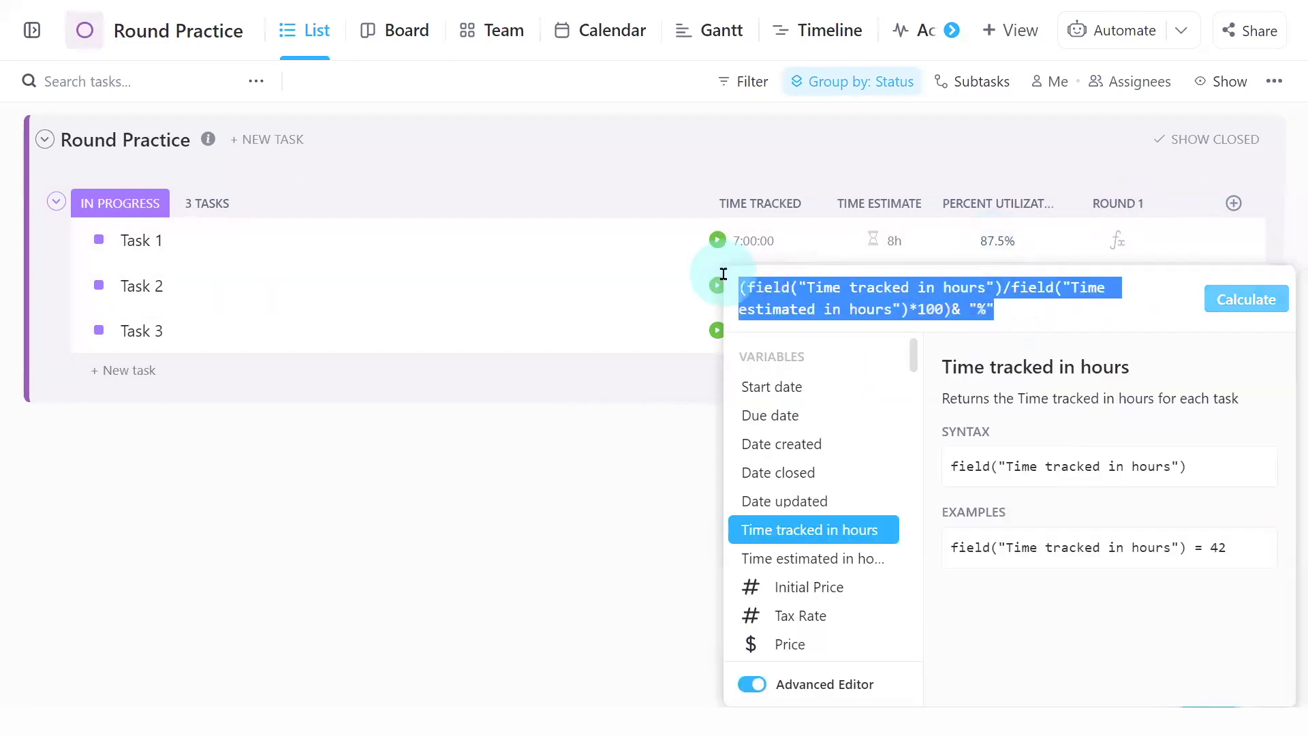
left_click(678, 424)
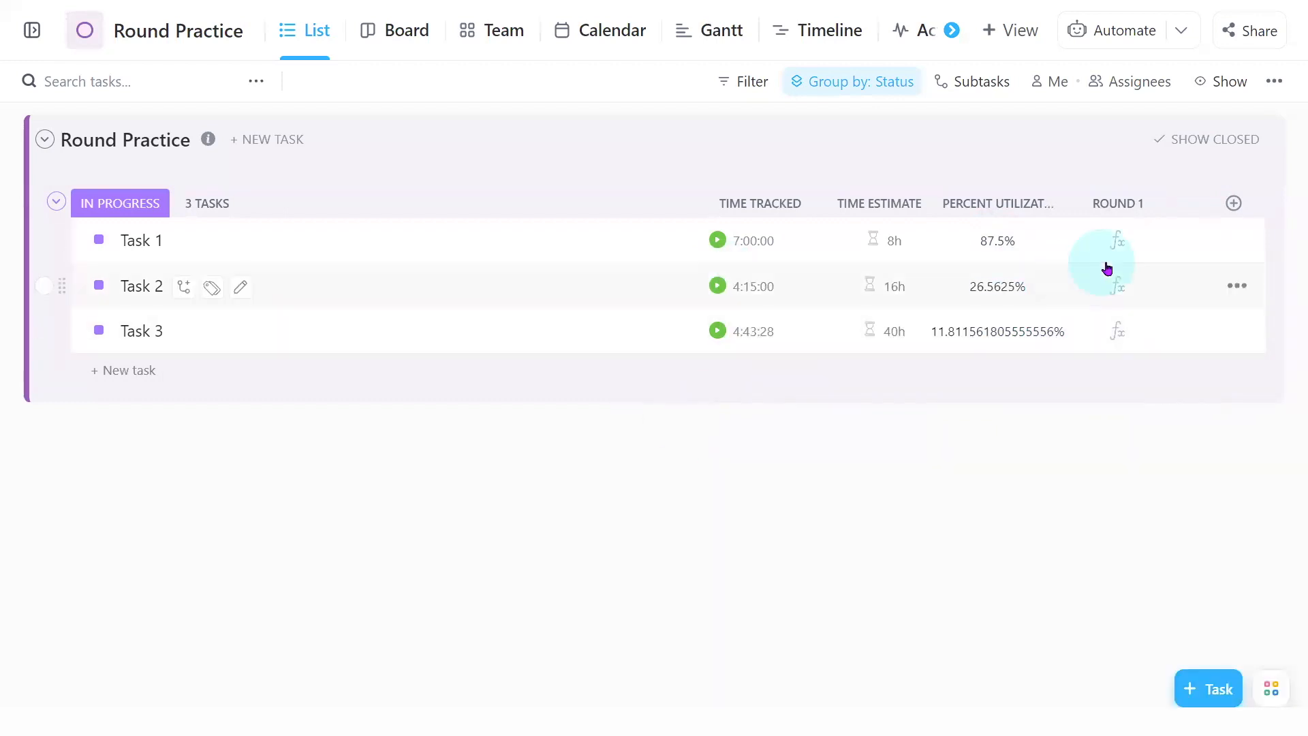
- In Task 1's Round 1 cell, start a ROUND function in the Advanced Editor and paste the copied utilization formula into it
left_click(1119, 242)
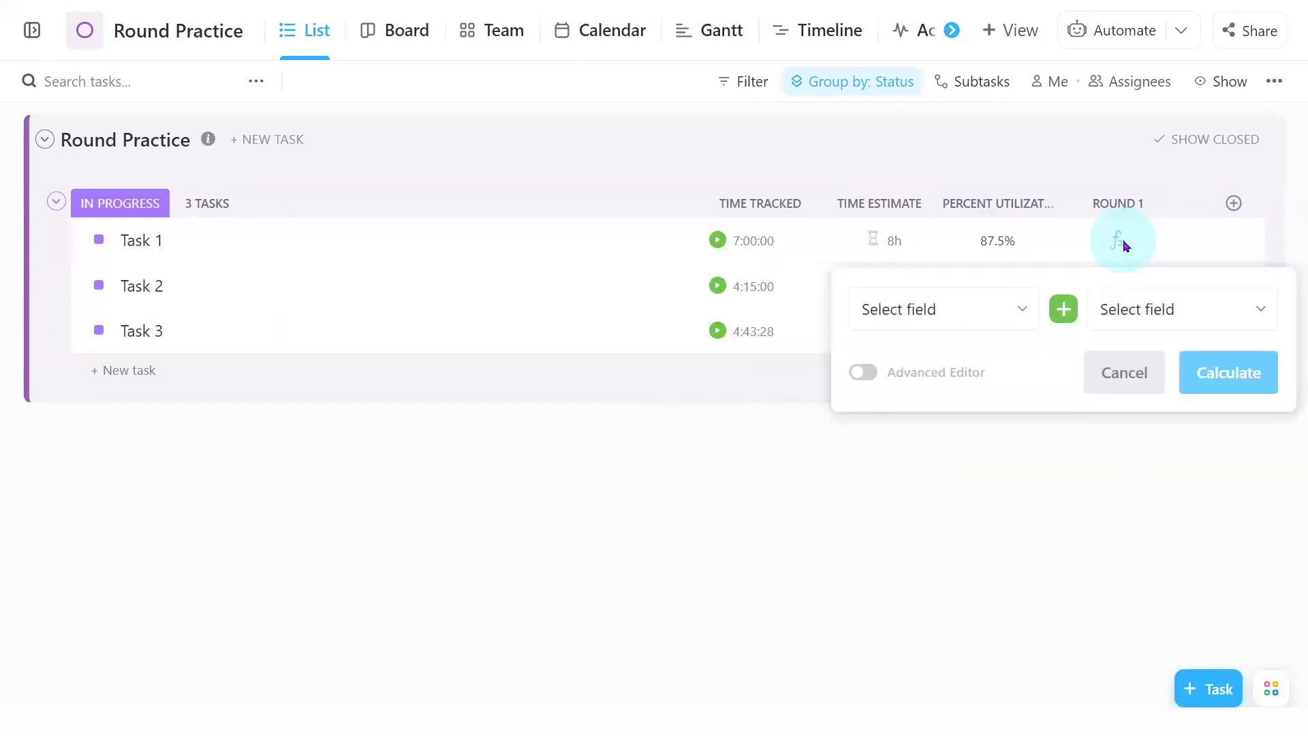
left_click(866, 374)
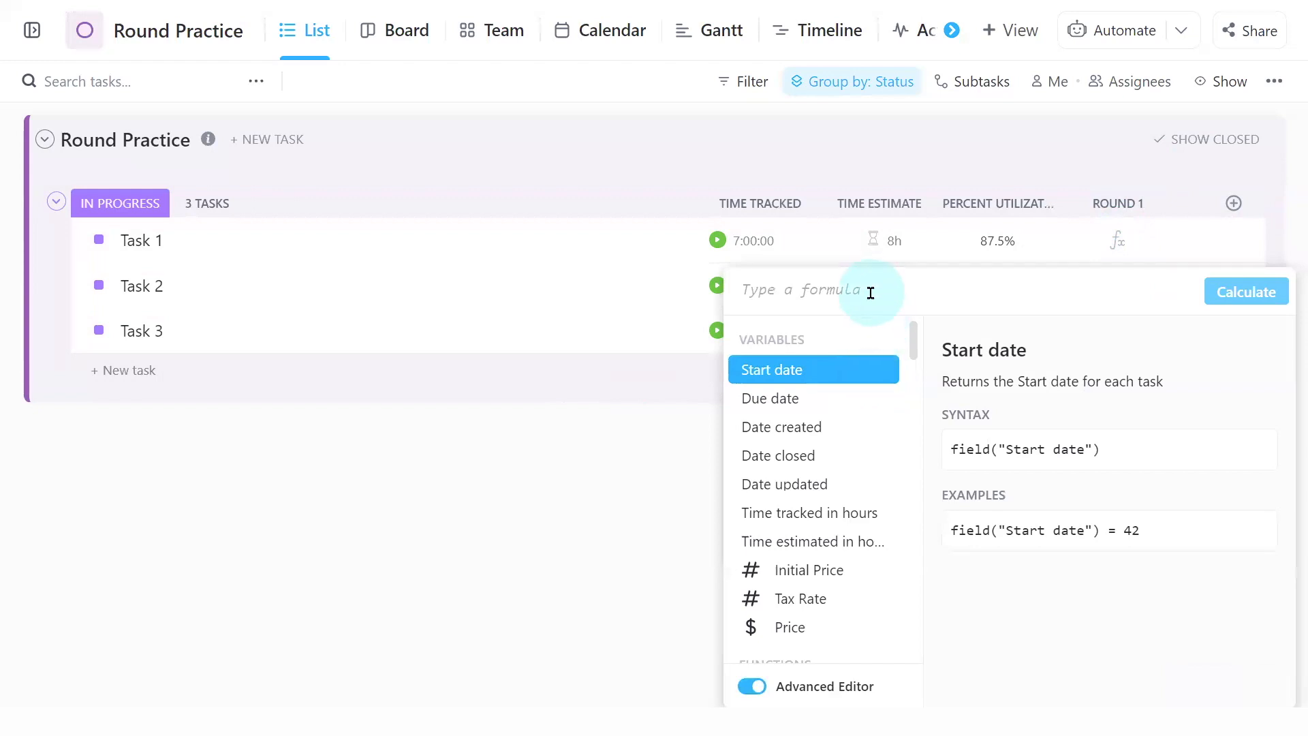
left_click_drag(913, 334, 923, 477)
left_click(791, 508)
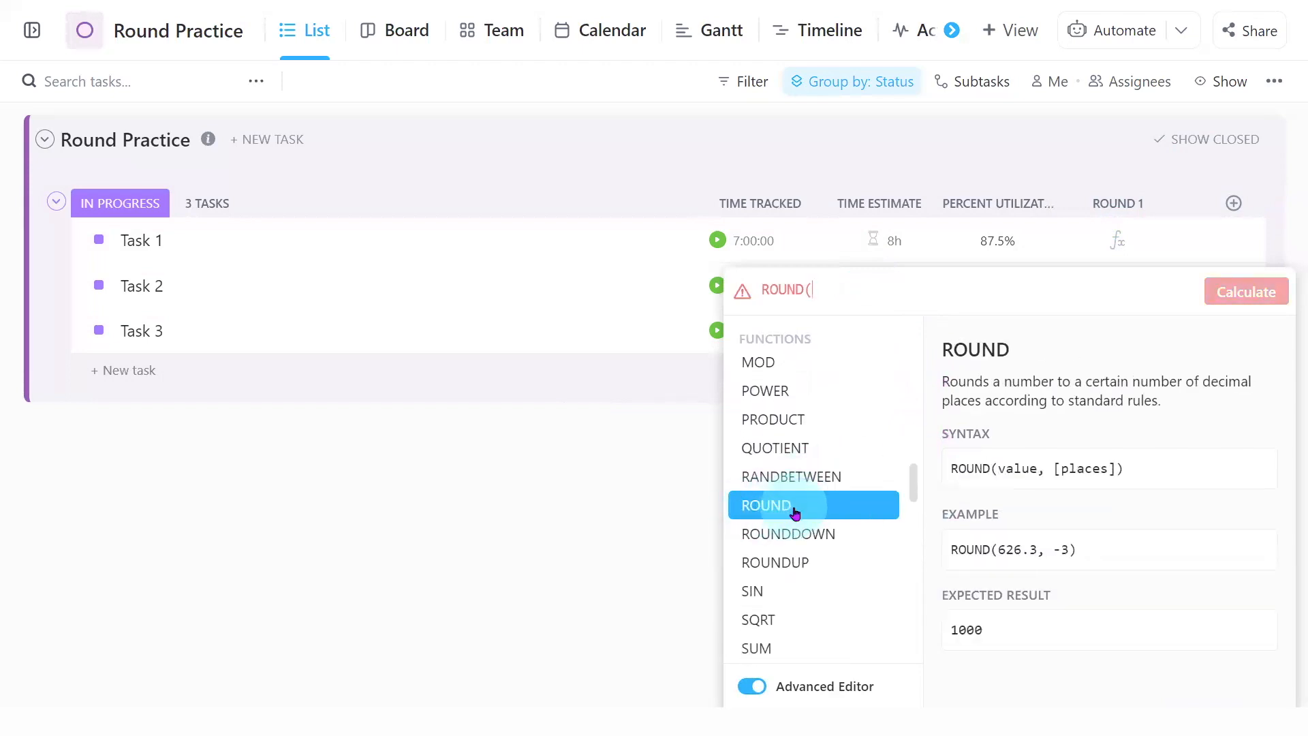
type("(field(\"Time tracked in hours\")/field(\"Time estimated in hours\"))*100)& \"%\"")
- Complete the Round 1 formula by adding ,2) after *100) and before & "%", and calculate the column
left_click(852, 310)
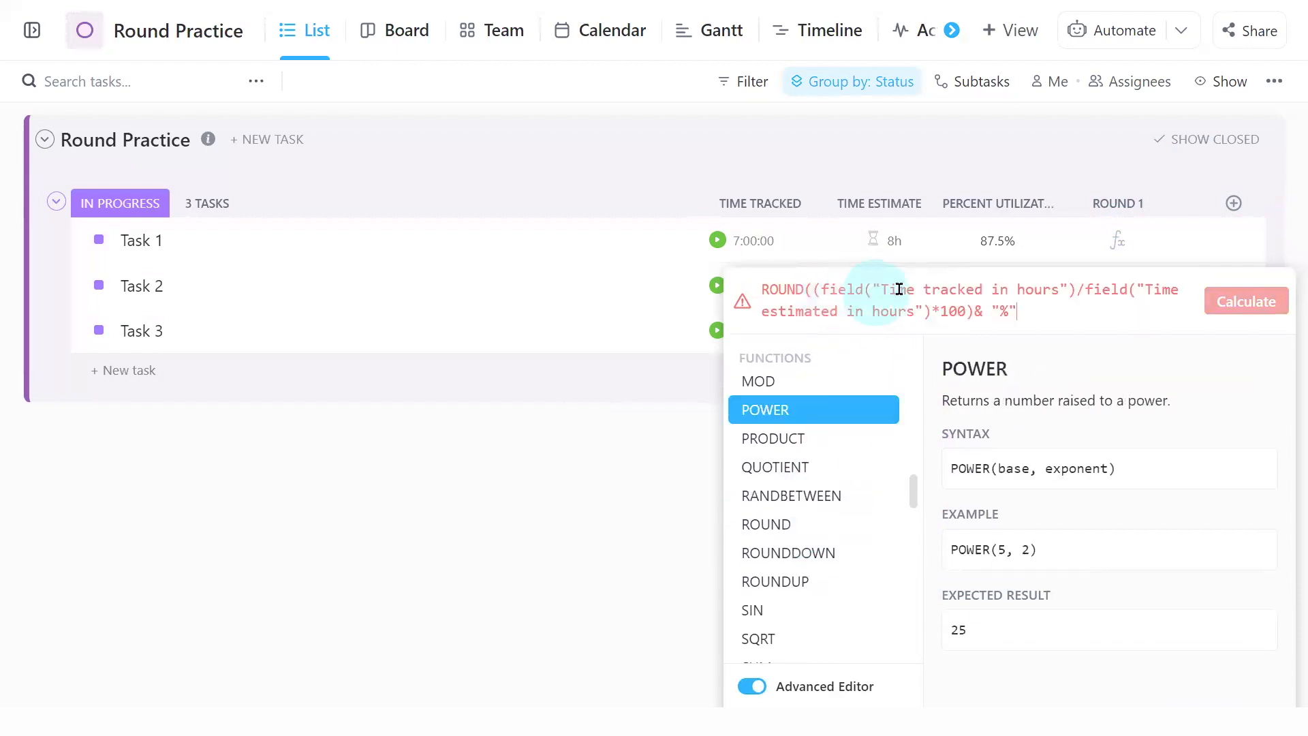
left_click(974, 311)
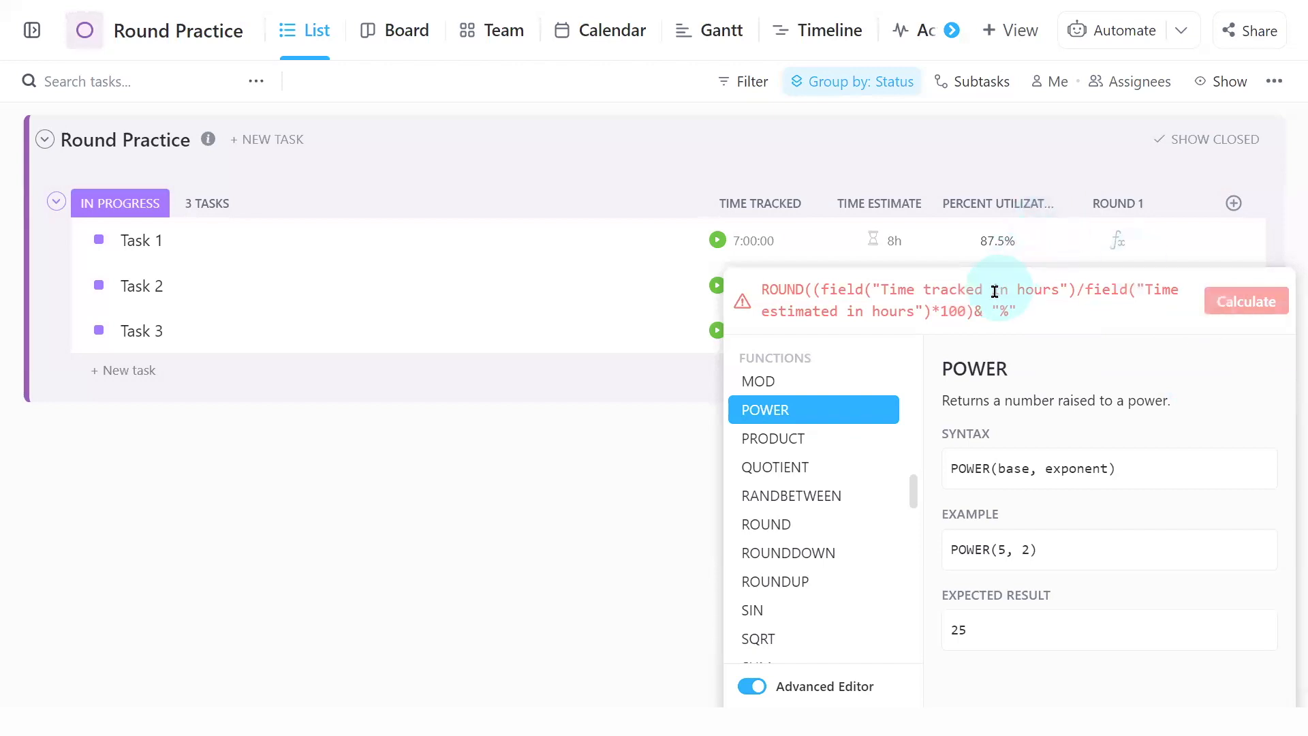
left_click(975, 310)
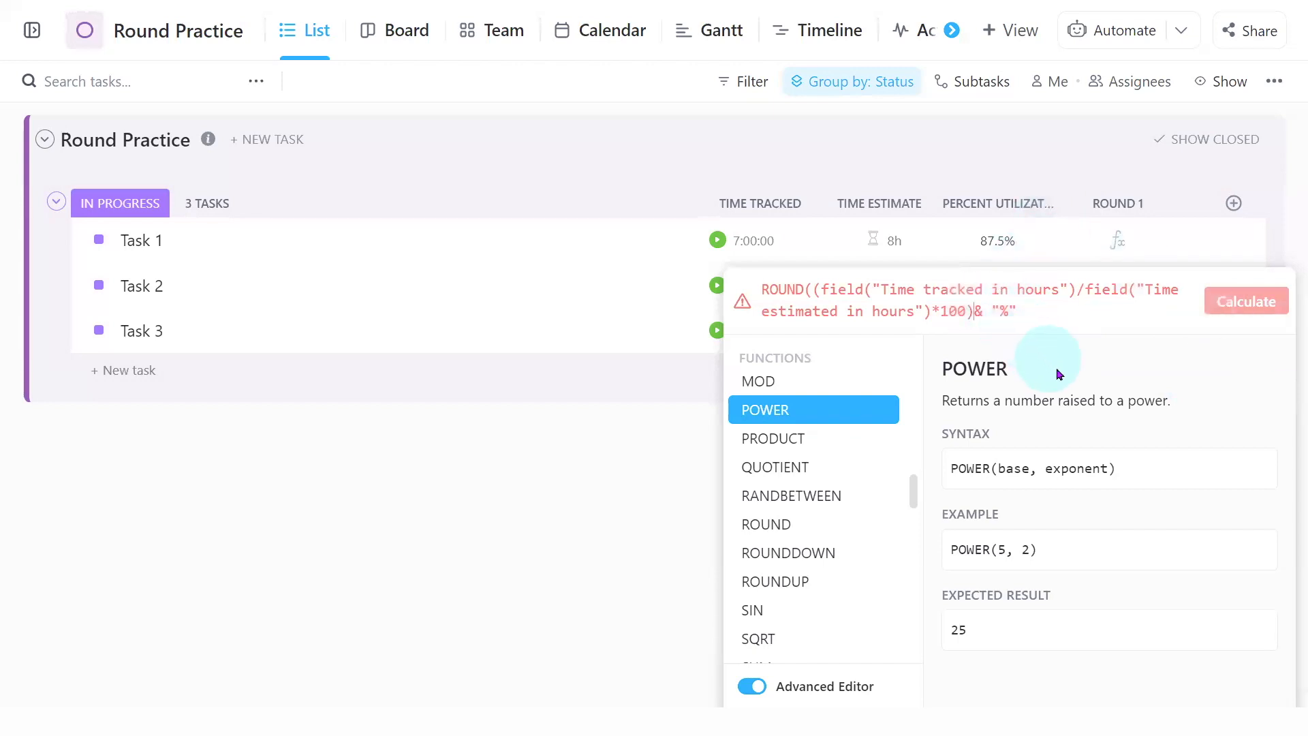
type(",2")
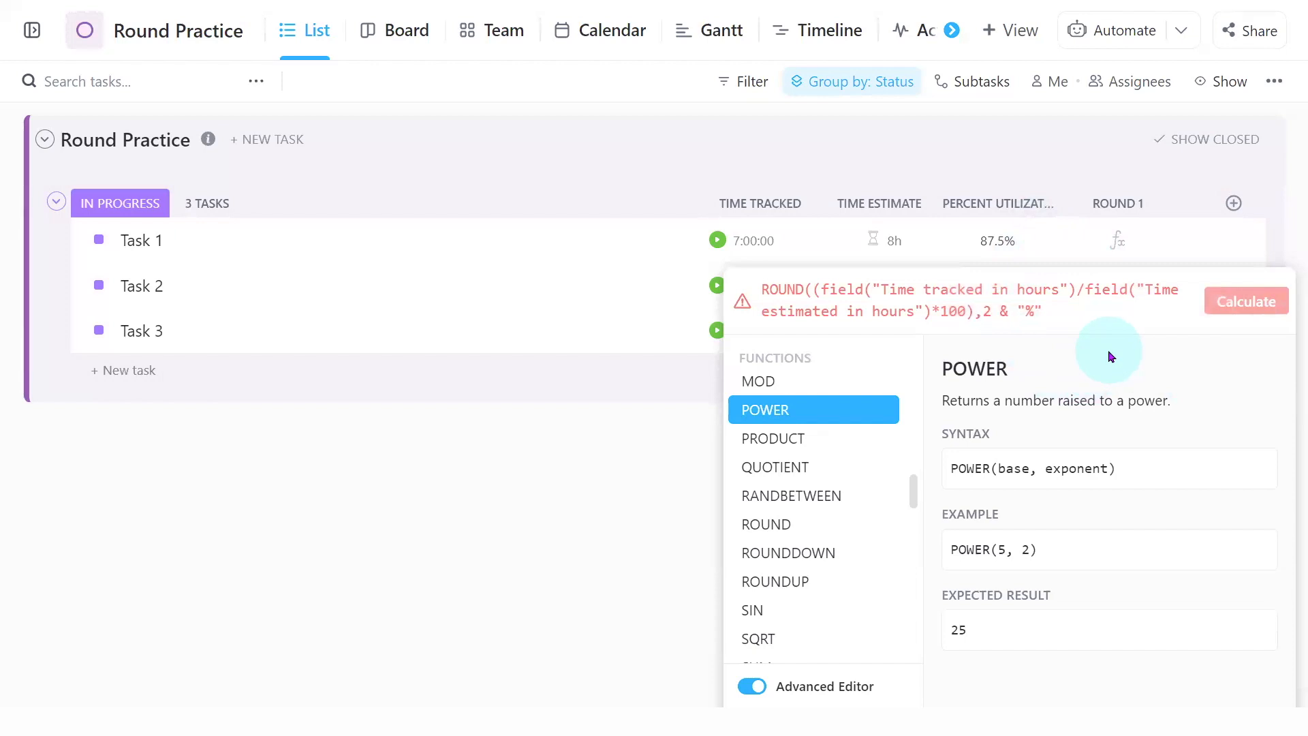
type(" )")
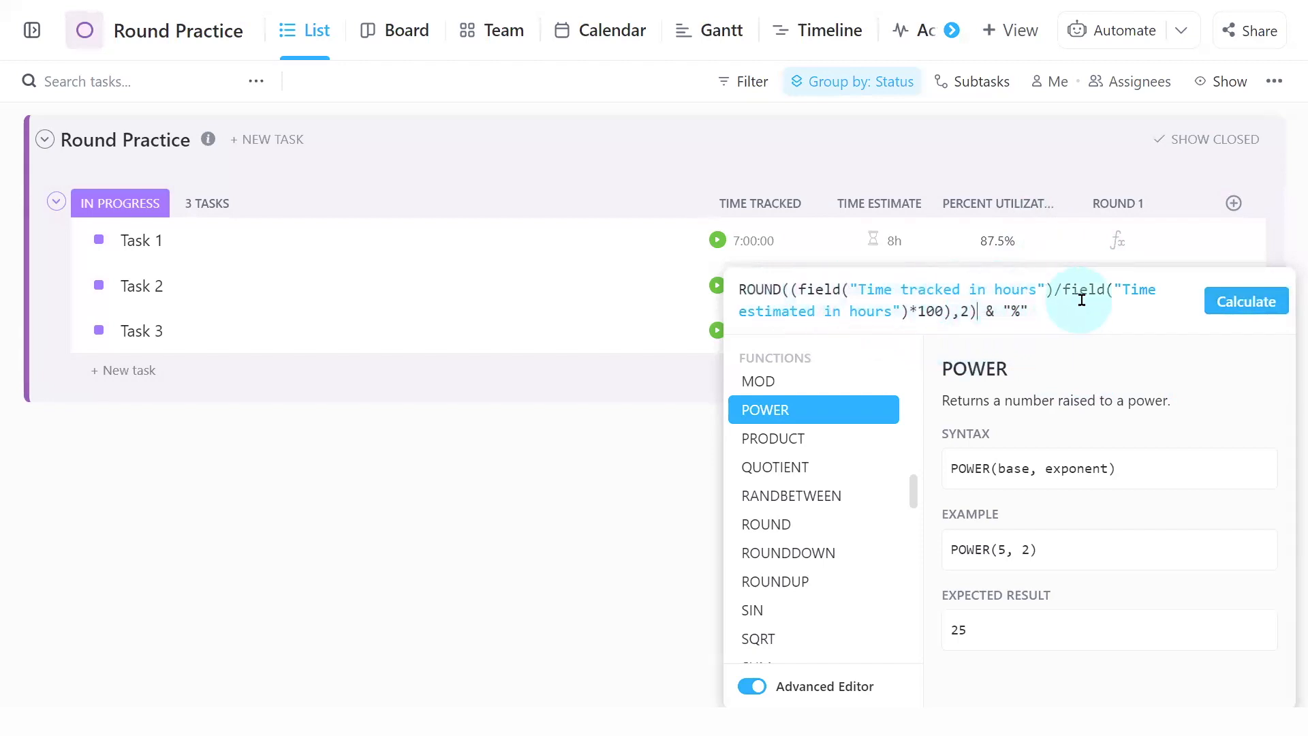
left_click(1246, 302)
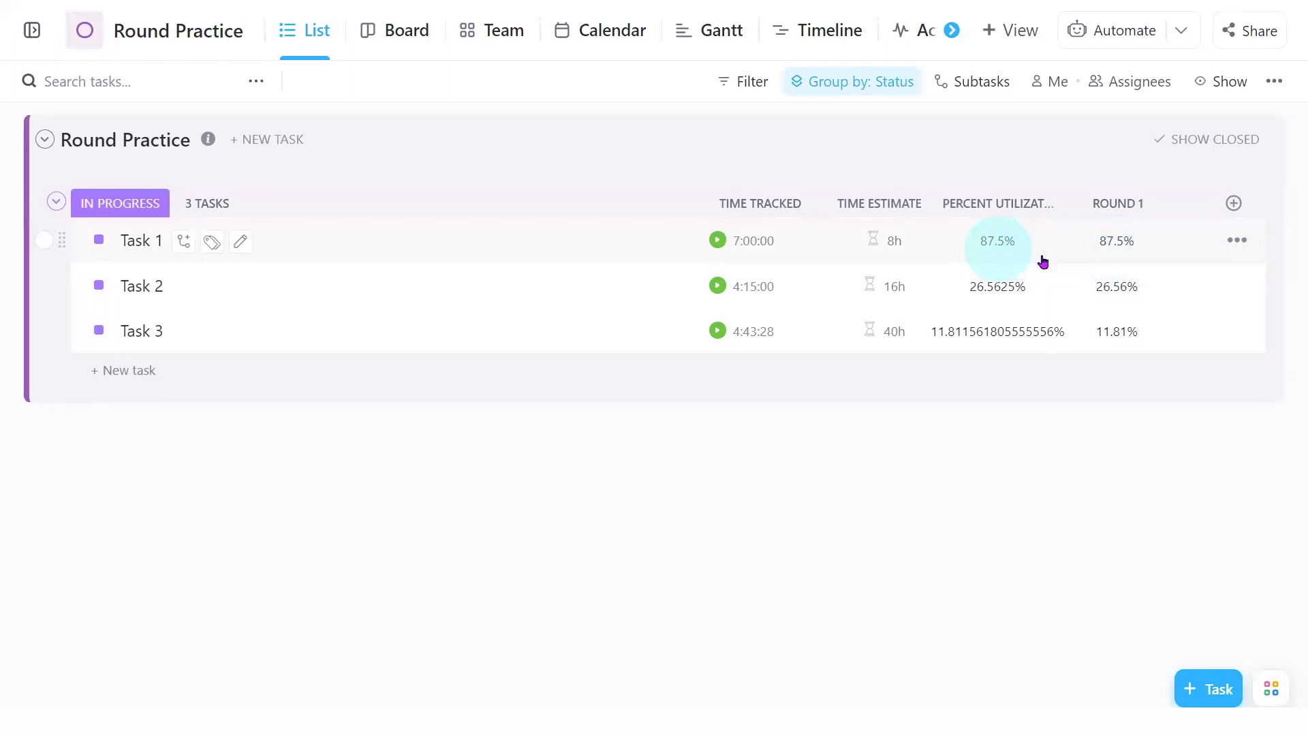
- Add another Formula column named "Round 2" to the task list
left_click(1233, 204)
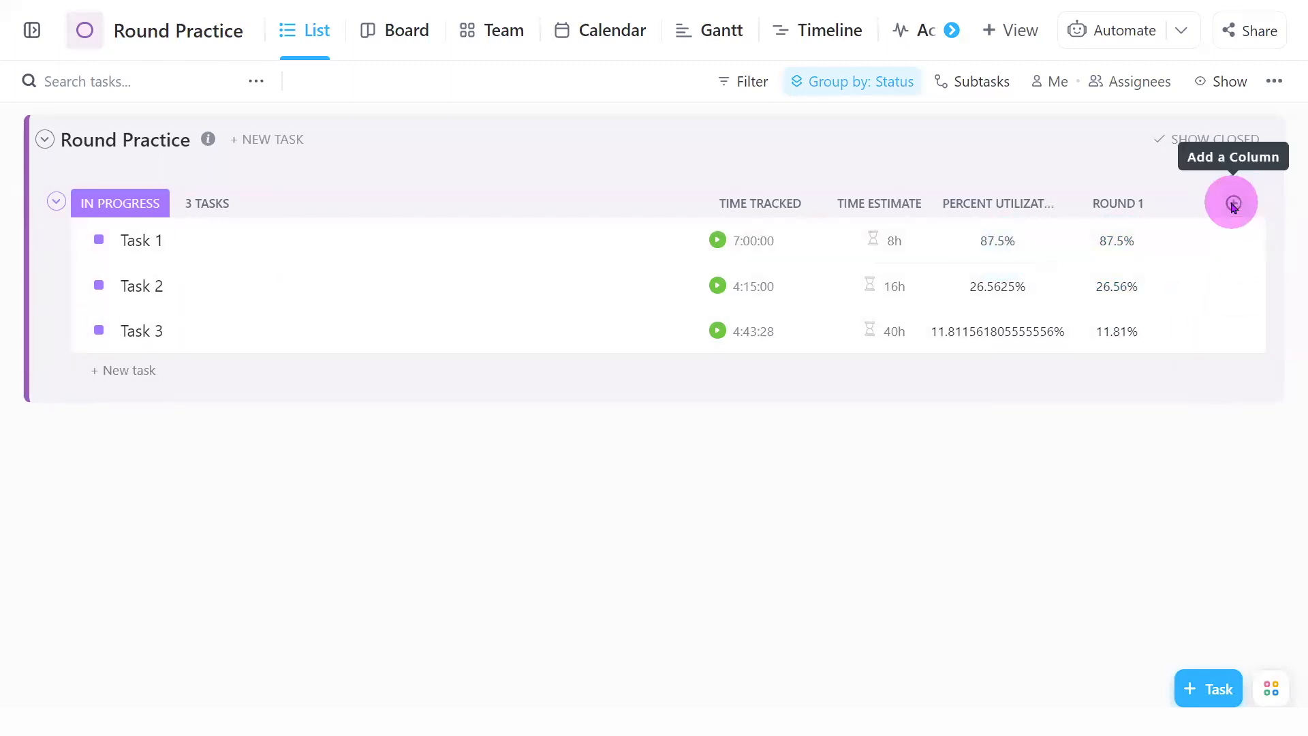
left_click(1084, 589)
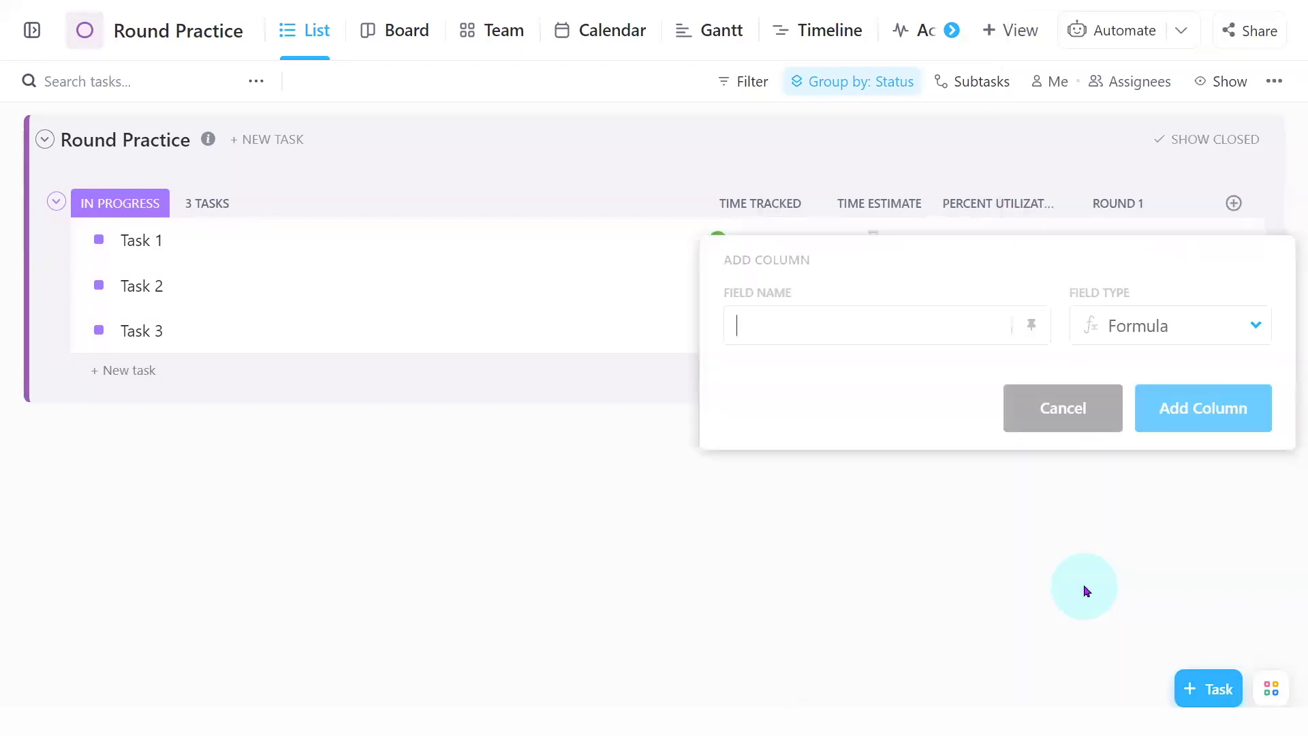
type("Round")
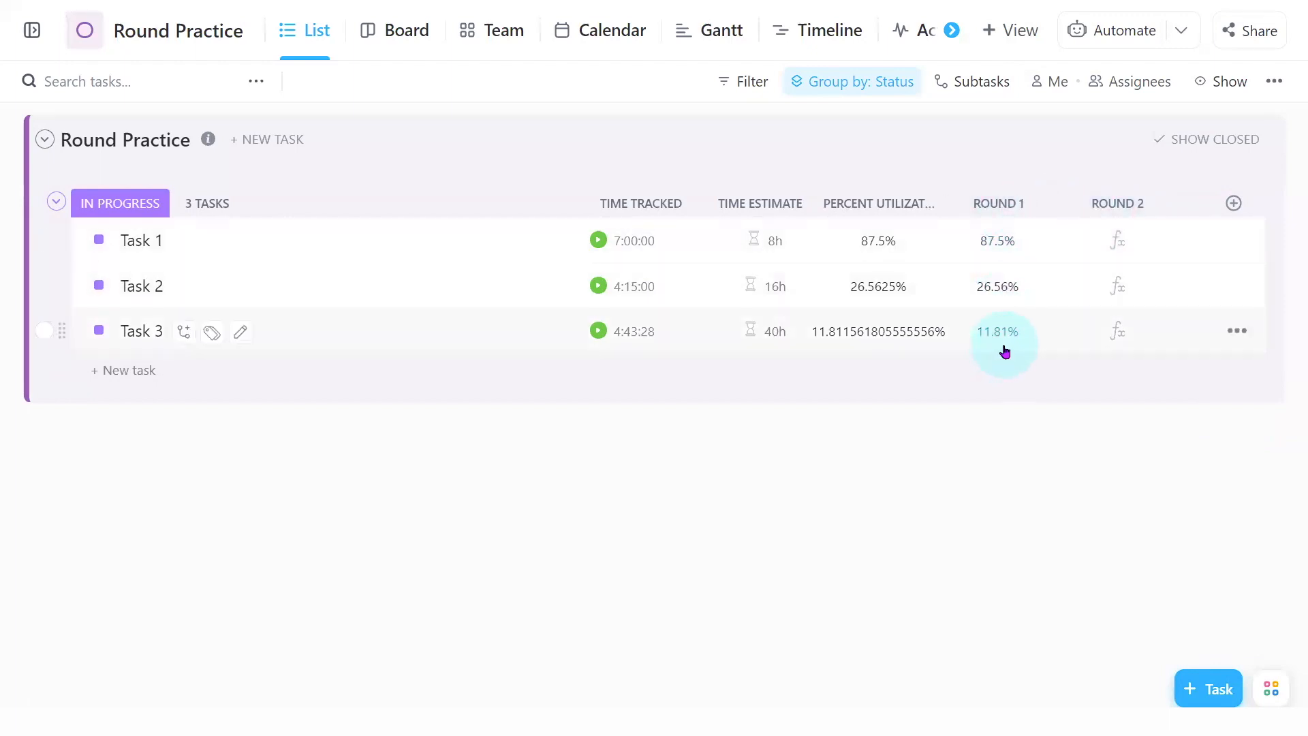
- In Task 1's Round 2 cell, start a ROUND function in the Advanced Editor and paste the copied utilization formula into it
left_click(1115, 242)
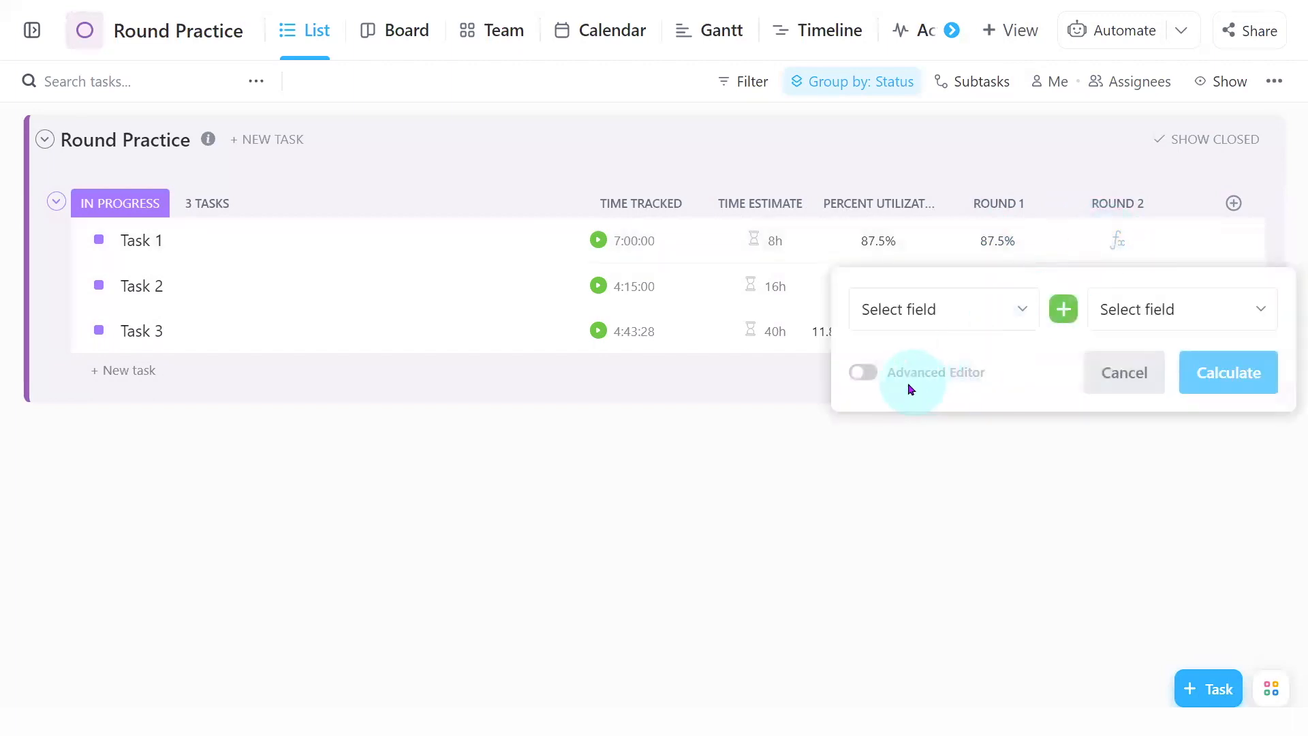
left_click(870, 378)
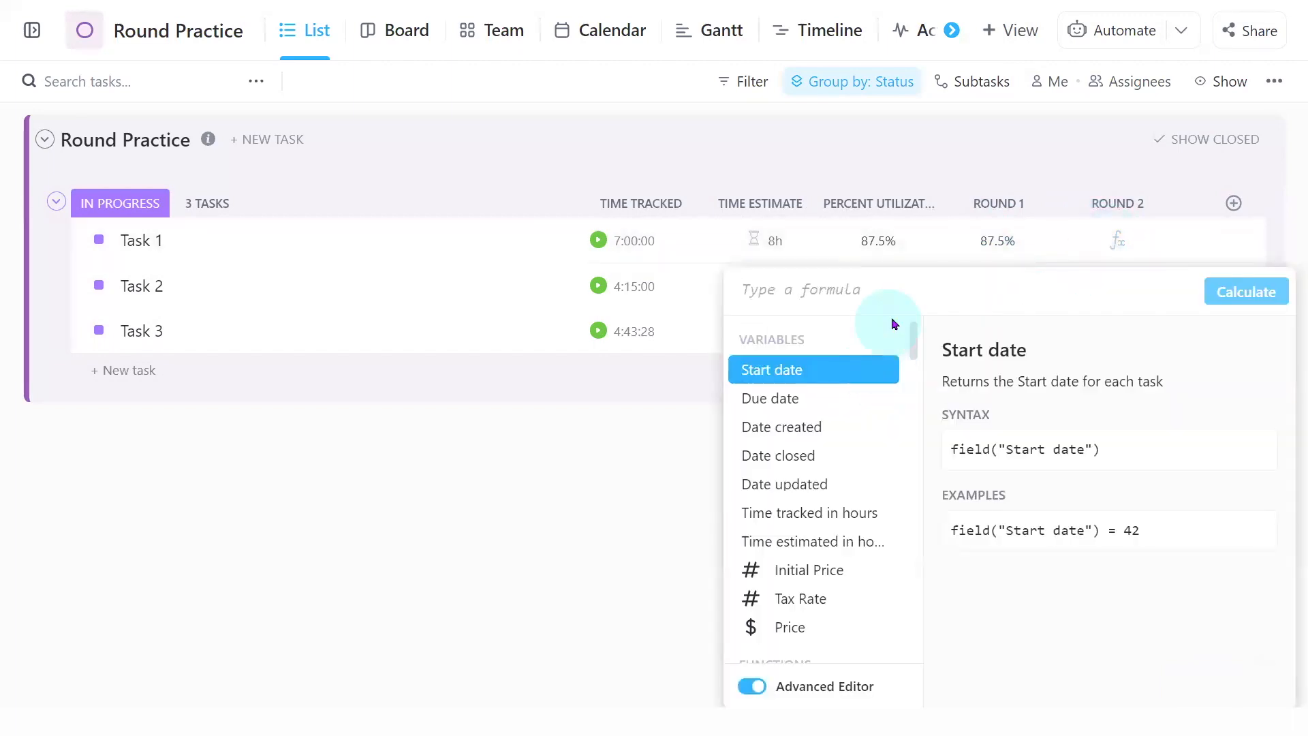
left_click_drag(914, 340, 920, 477)
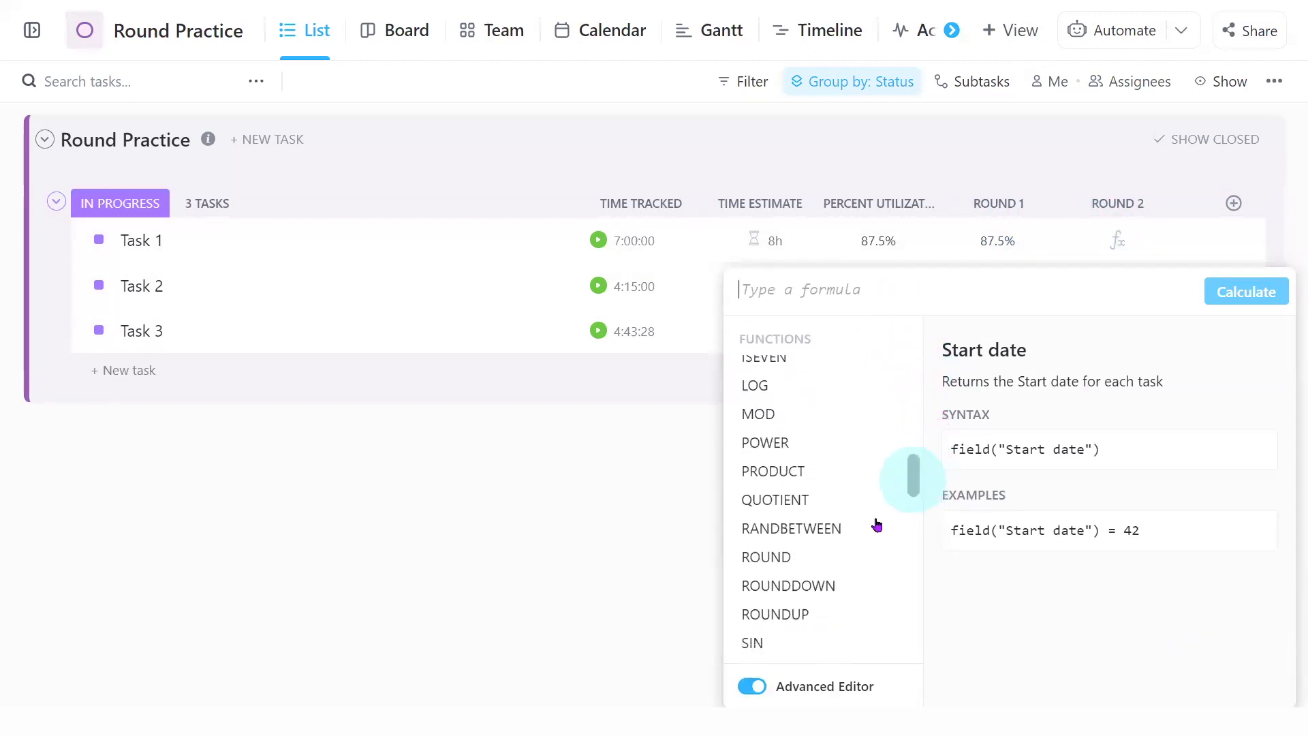
left_click(792, 561)
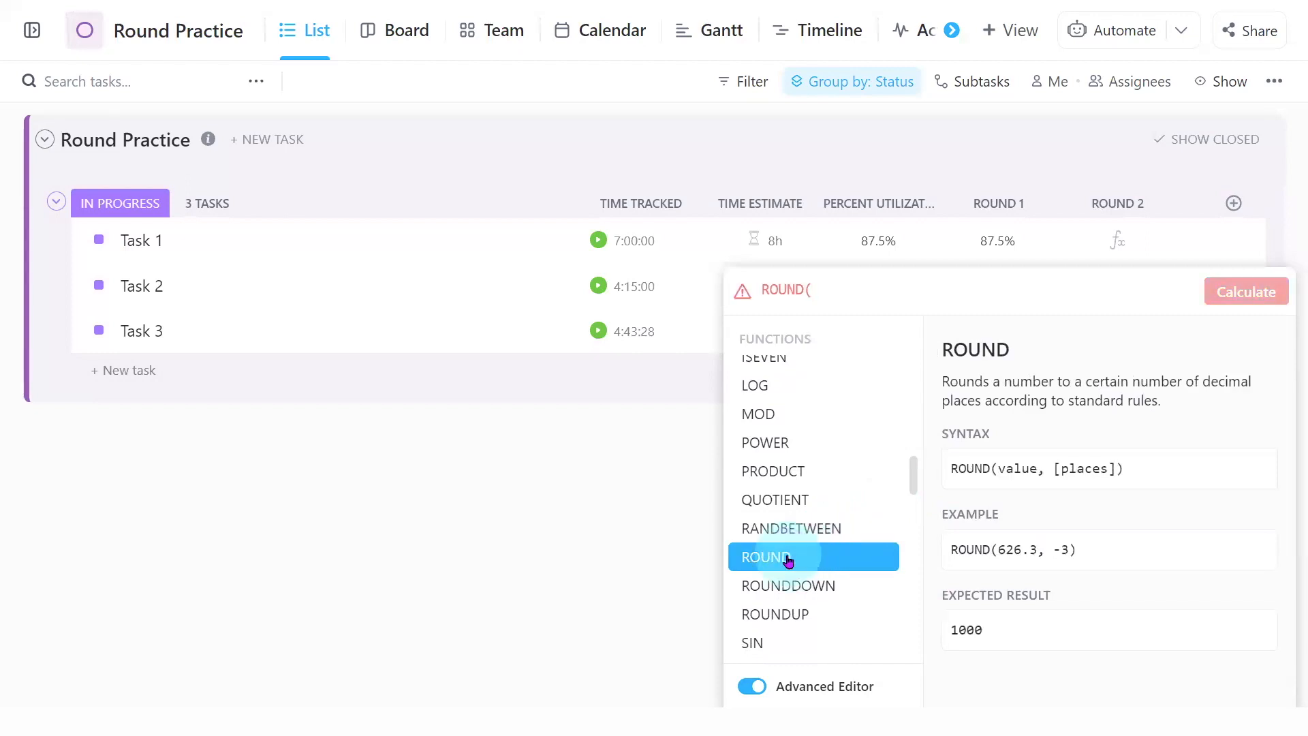
type("(field(\"Time tracked in hours\")/field(\"Time estimated in hours\")*100)& \"%\"")
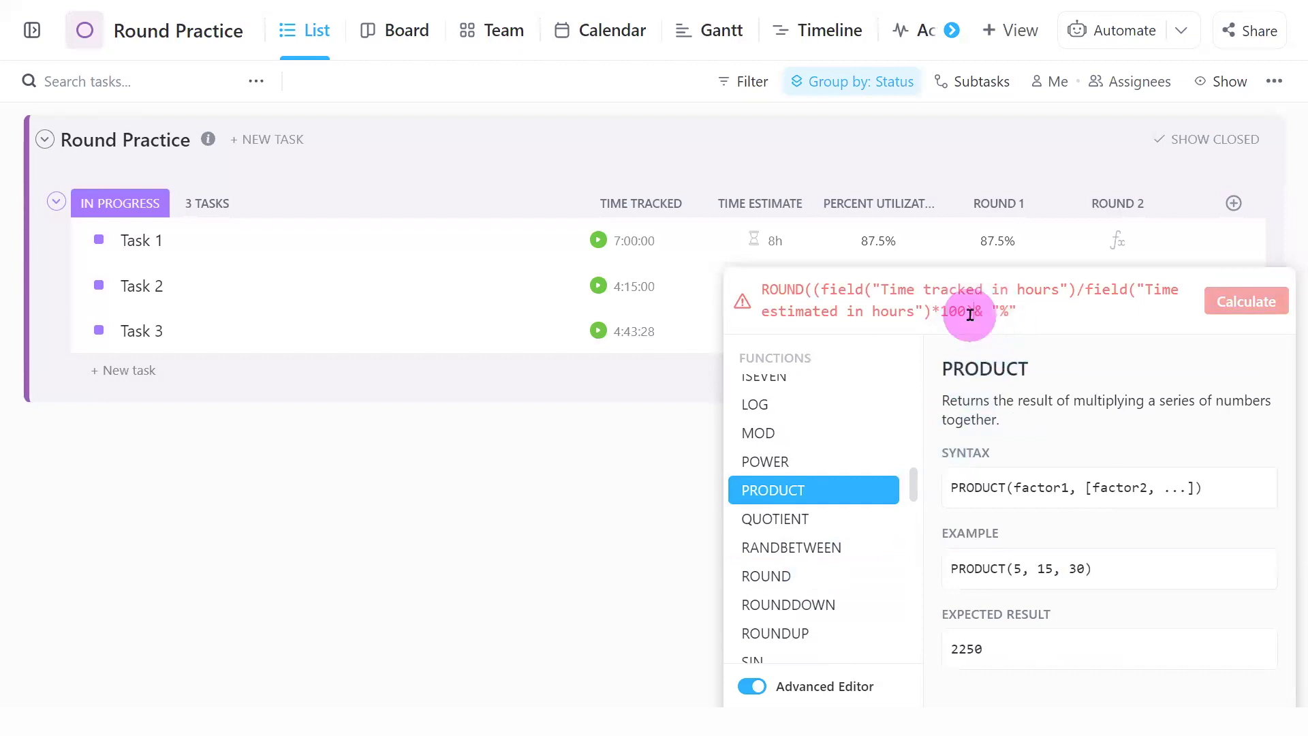
- Complete the Round 2 formula by adding ,1) after *100) and before & "%", and calculate the column
type(", 1")
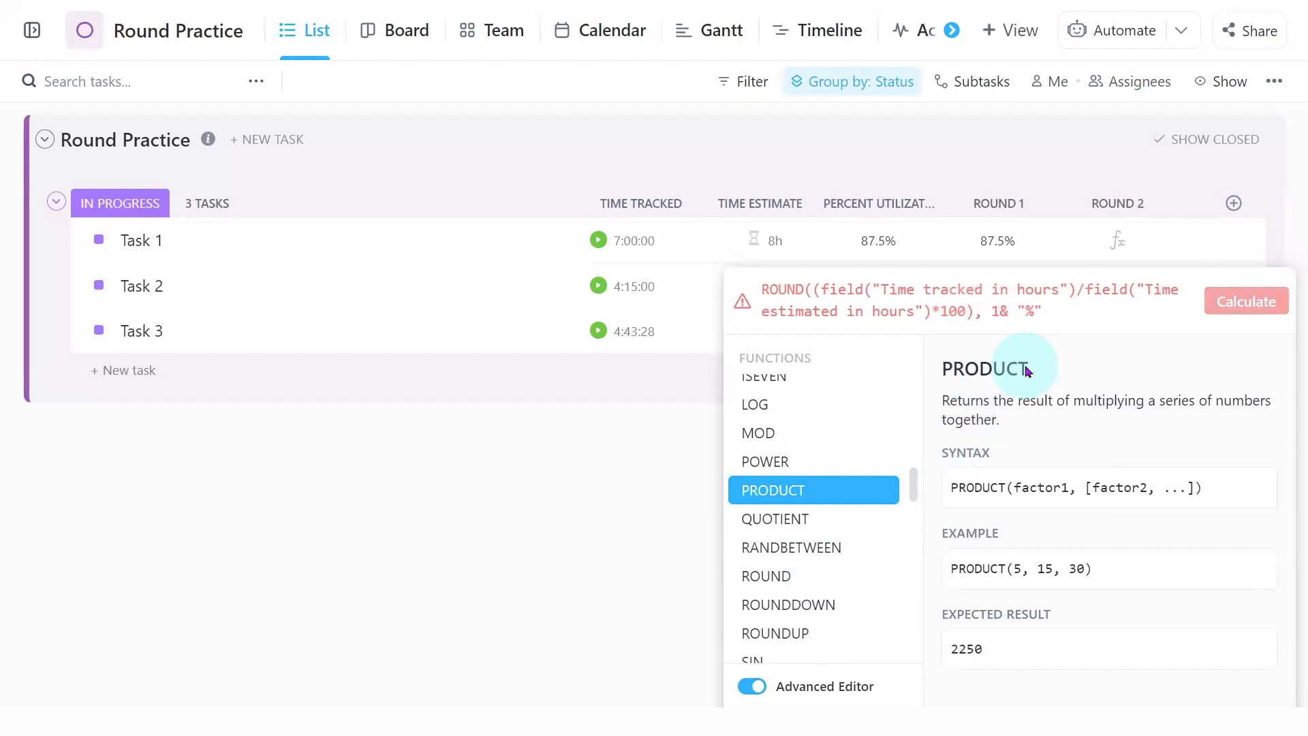
key("BackSpace")
key("BackSpace")
type("1)")
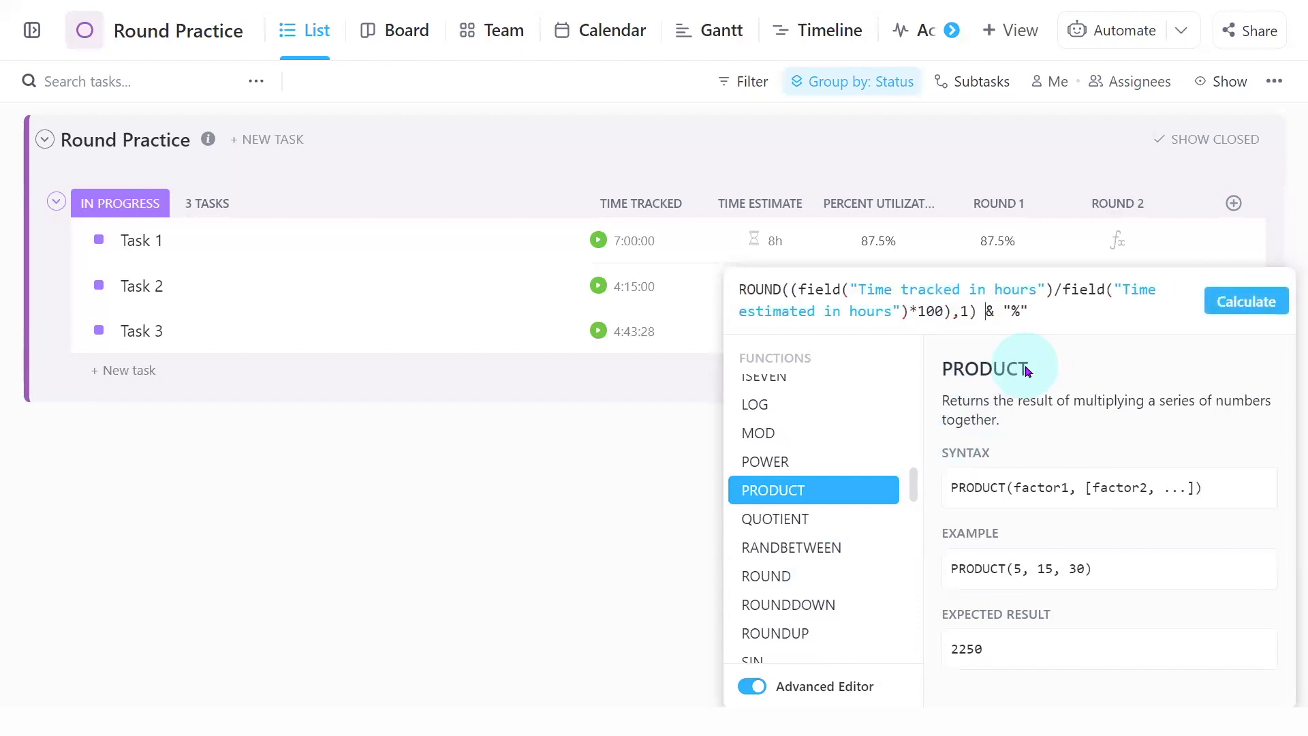
left_click(1230, 314)
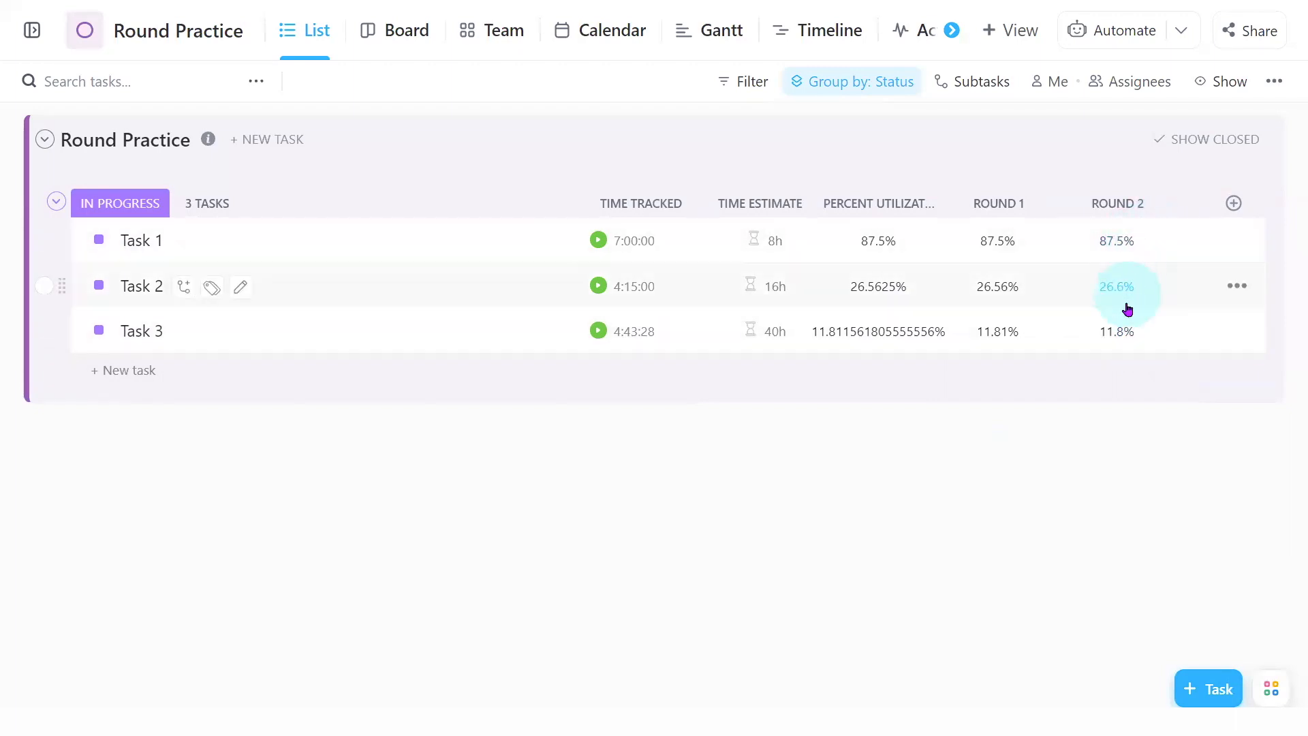
- Add another Formula column named "Round 3" to the task list
left_click(1233, 204)
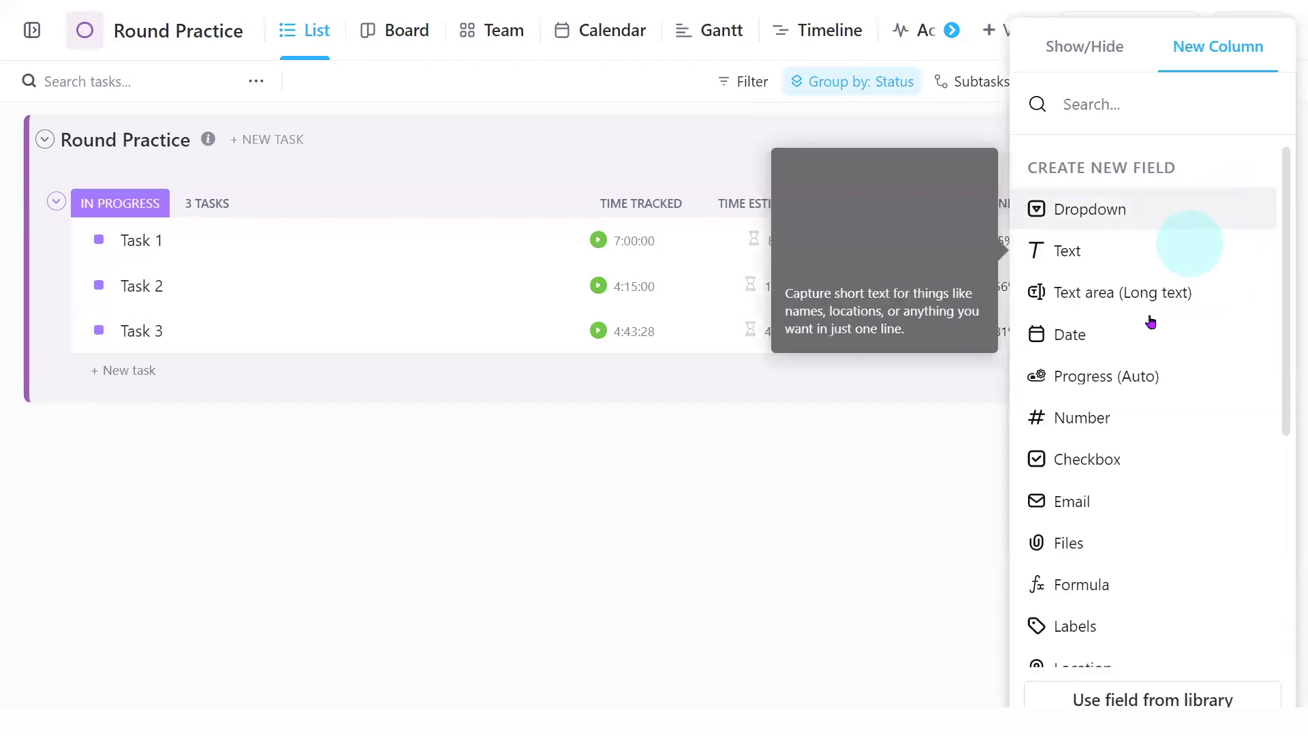
left_click(1075, 598)
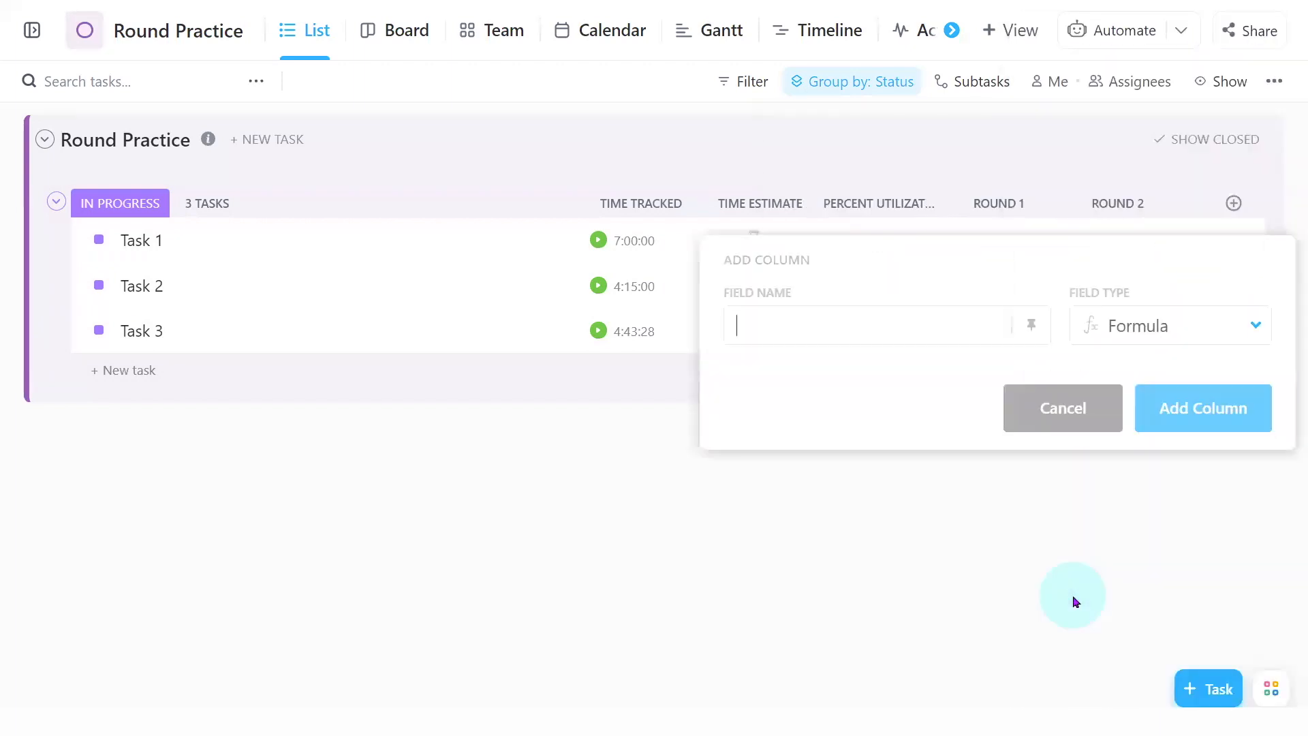
left_click(1052, 422)
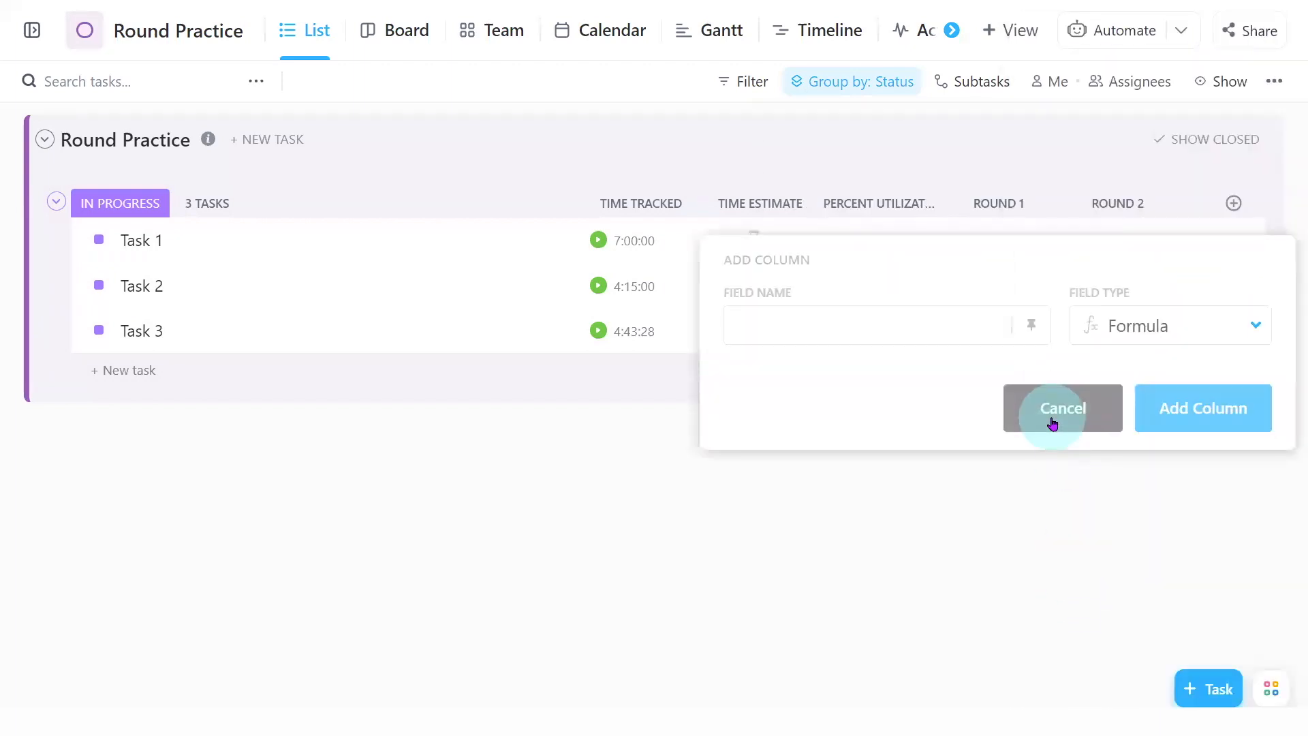
type("Round")
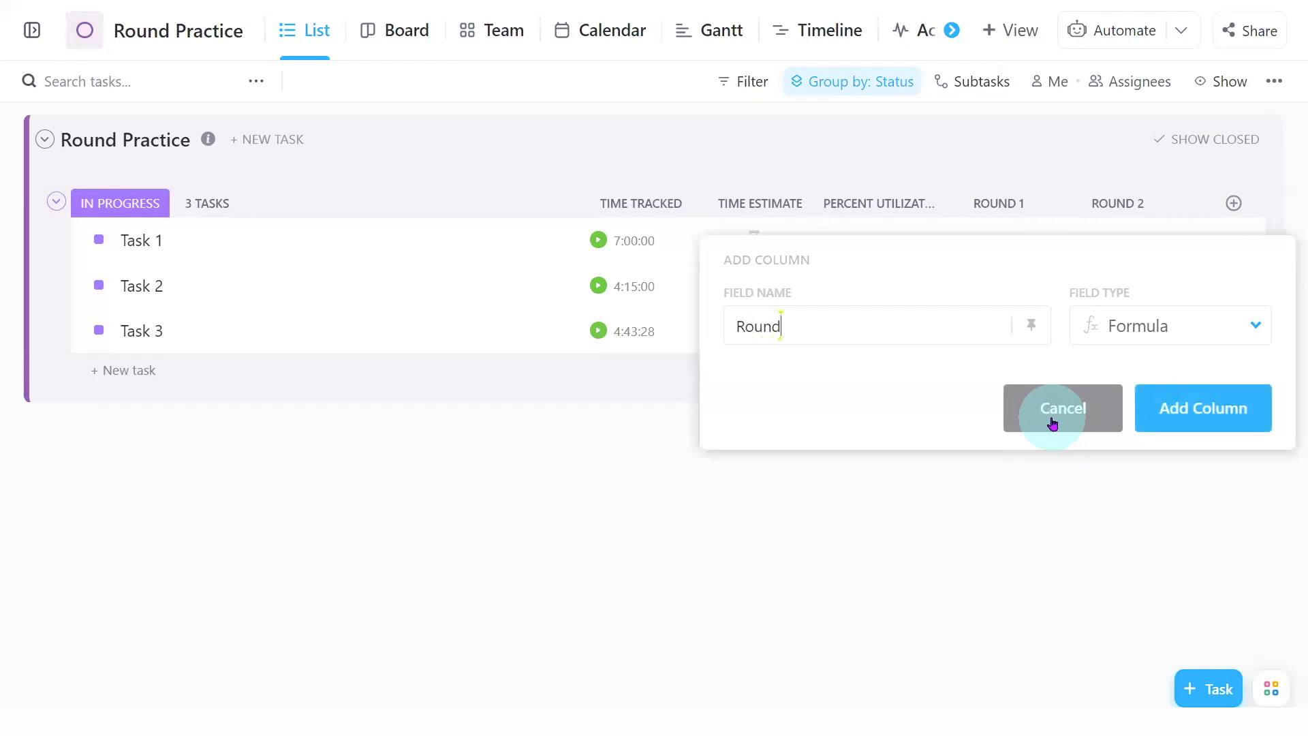
type(" 3")
left_click(1210, 404)
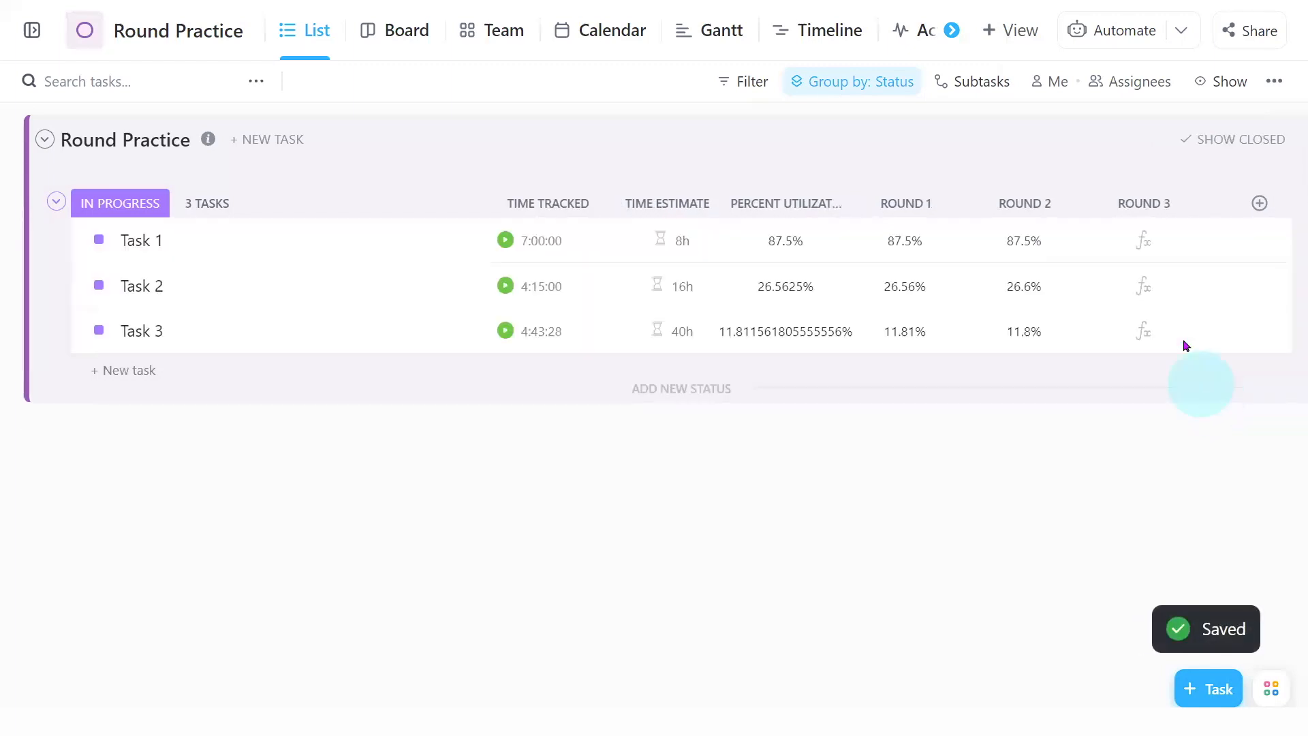
- In Task 1's Round 3 cell, wrap the pasted utilization formula in ROUND with 0 decimal places before & "%" in the Advanced Editor, and calculate
left_click(1145, 242)
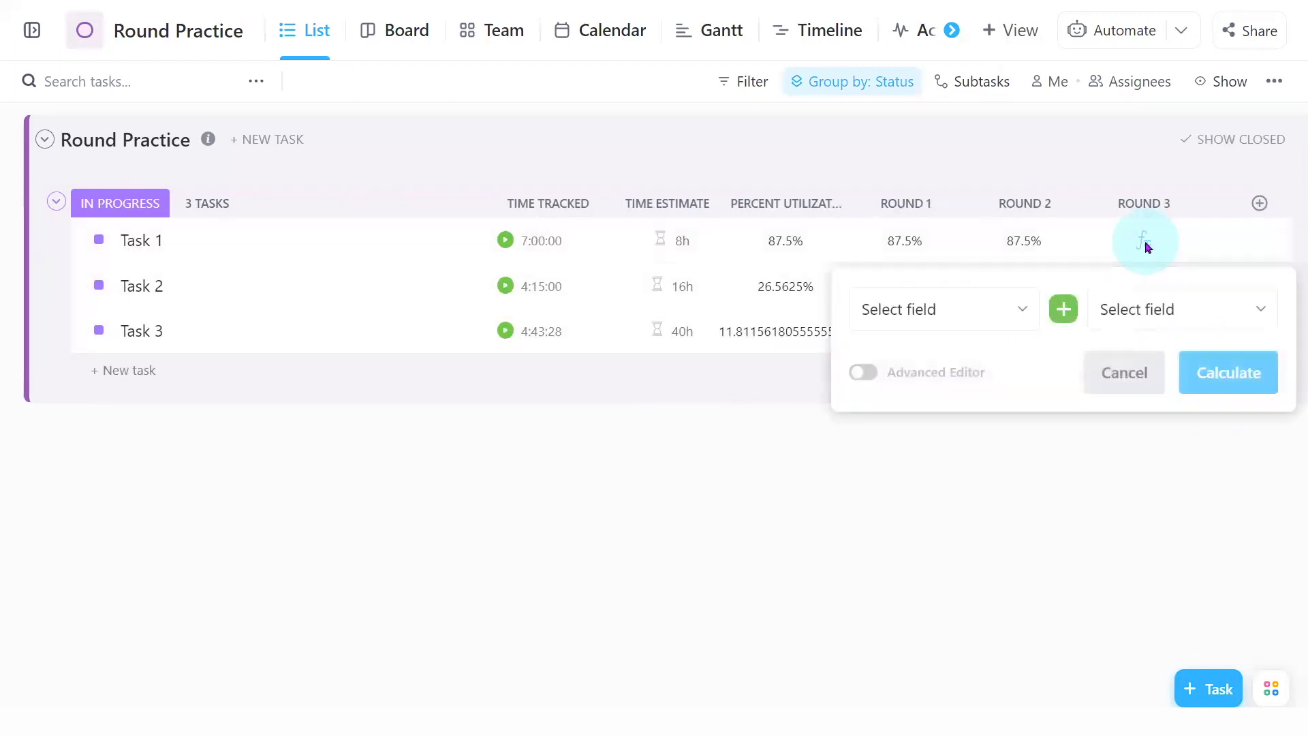
left_click(864, 372)
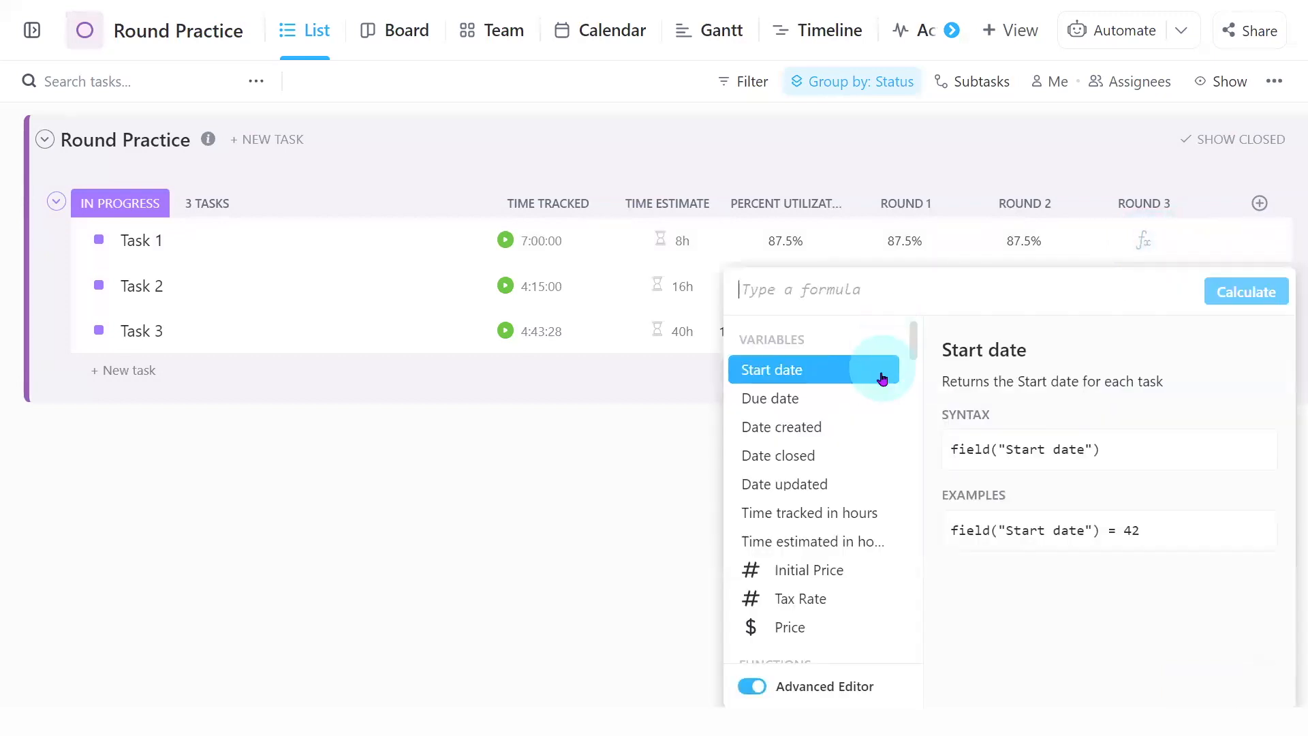
left_click_drag(914, 348, 891, 484)
left_click(808, 500)
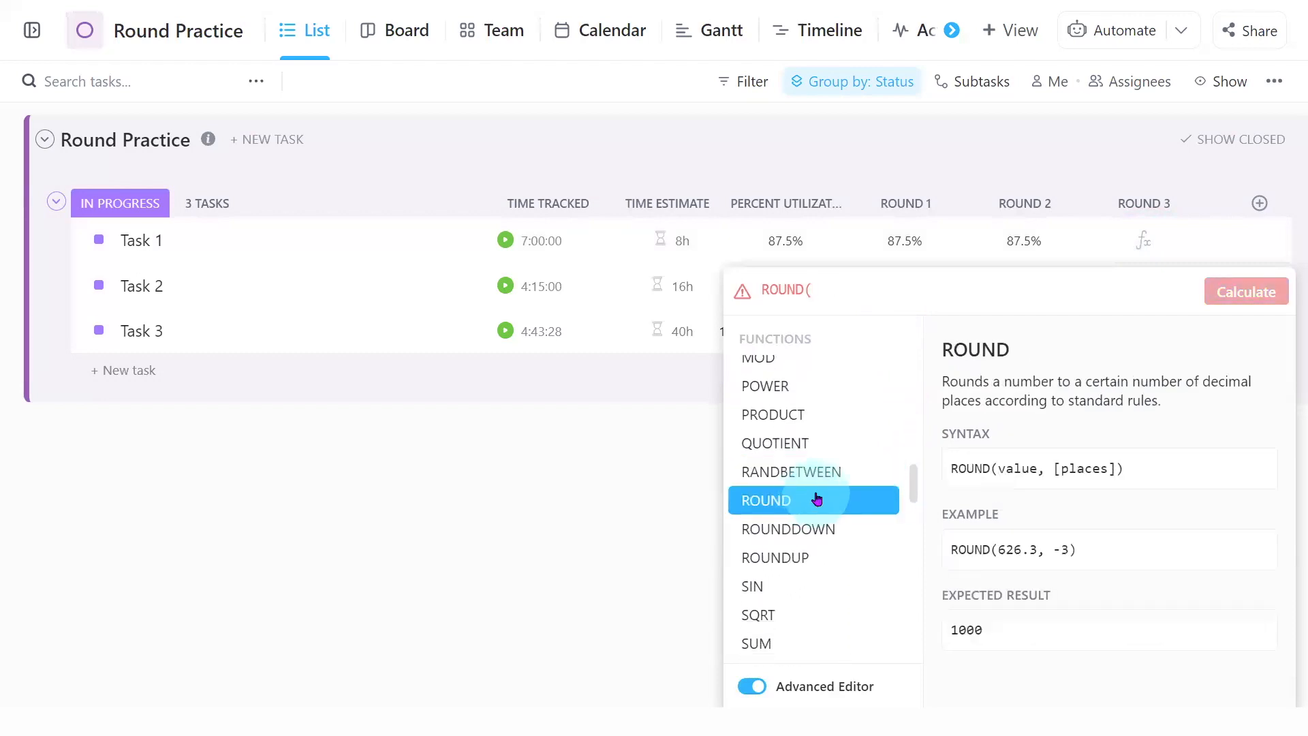
type("(field(\"Time tracked in hours\")/field(\"Time estimated in hours\")*100)& \"%\"")
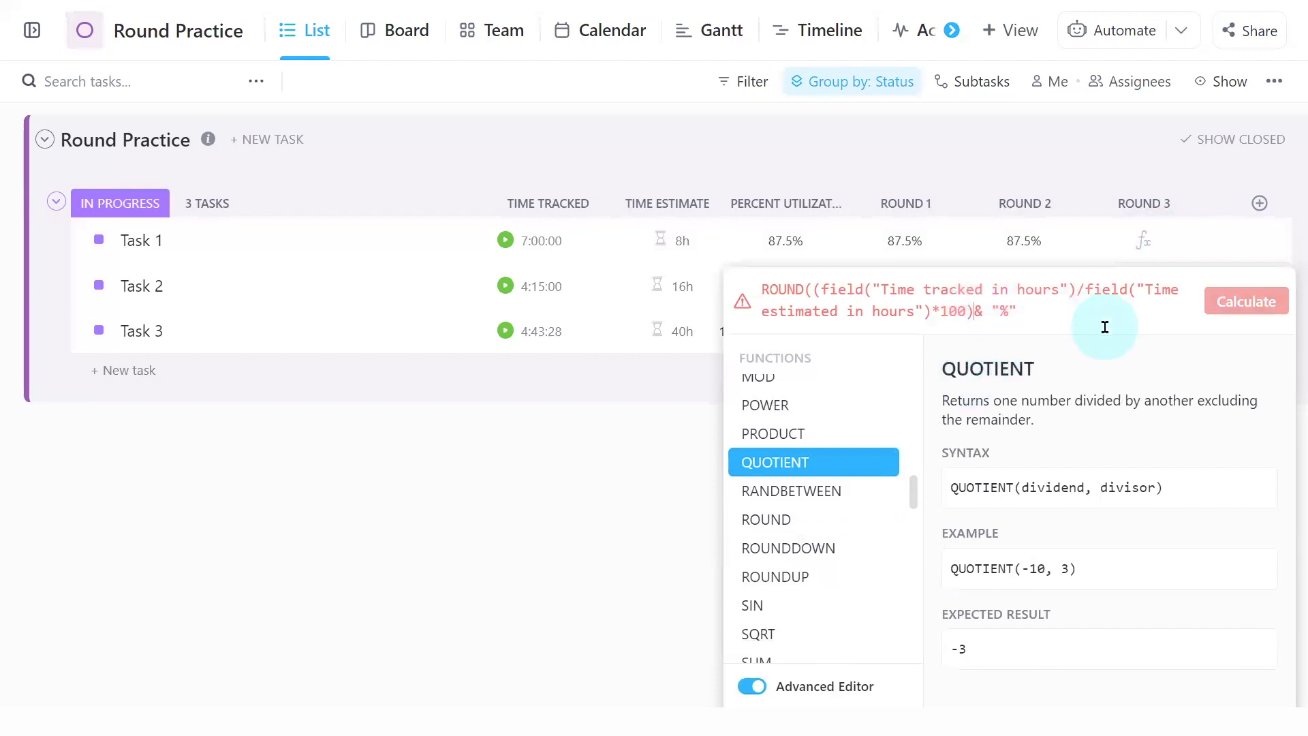
type(", 0)")
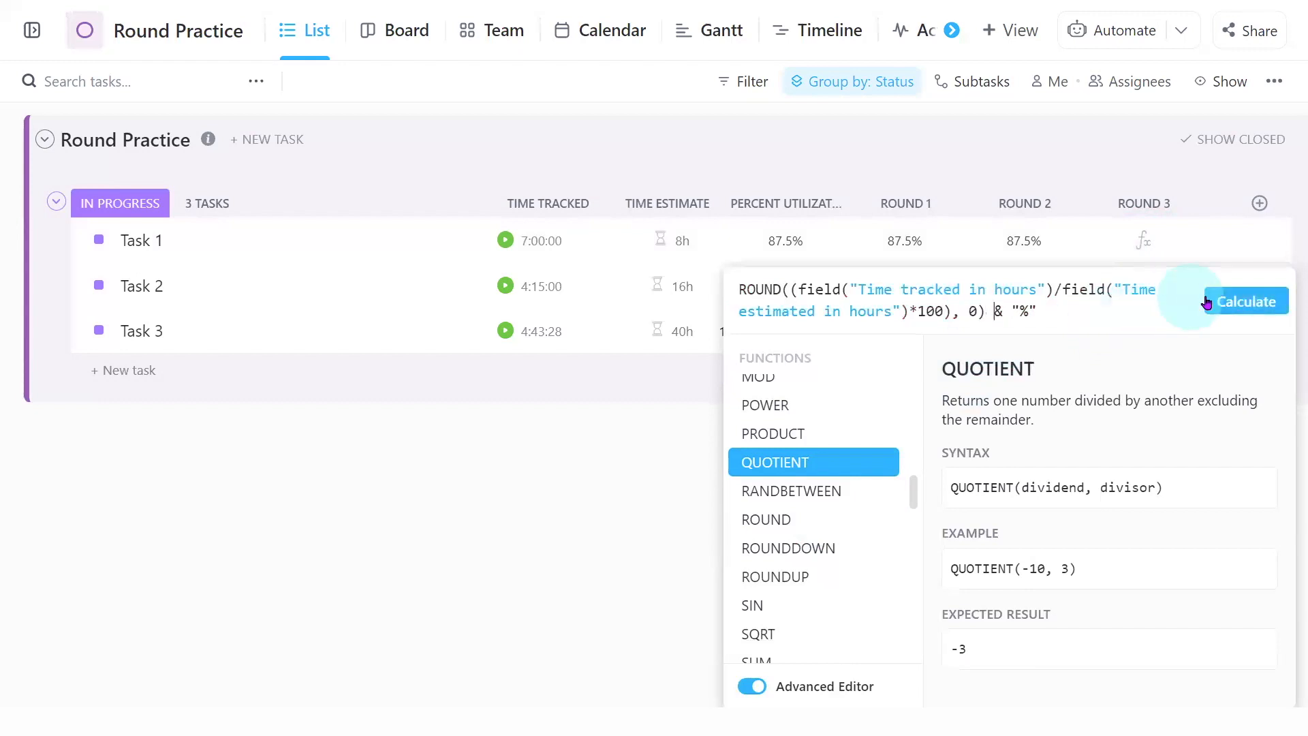
left_click(1246, 301)
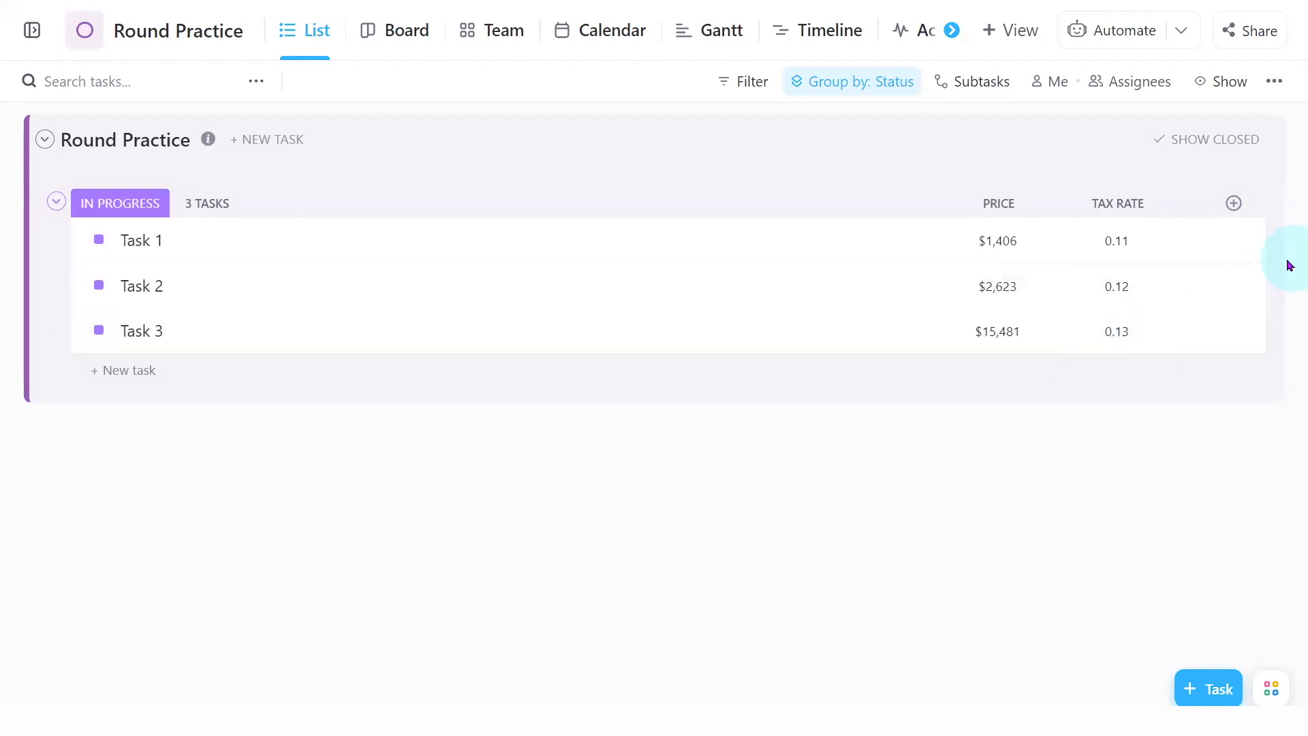
- Add a Formula column named "Total Price" beside the Price and Tax Rate columns
left_click(1233, 205)
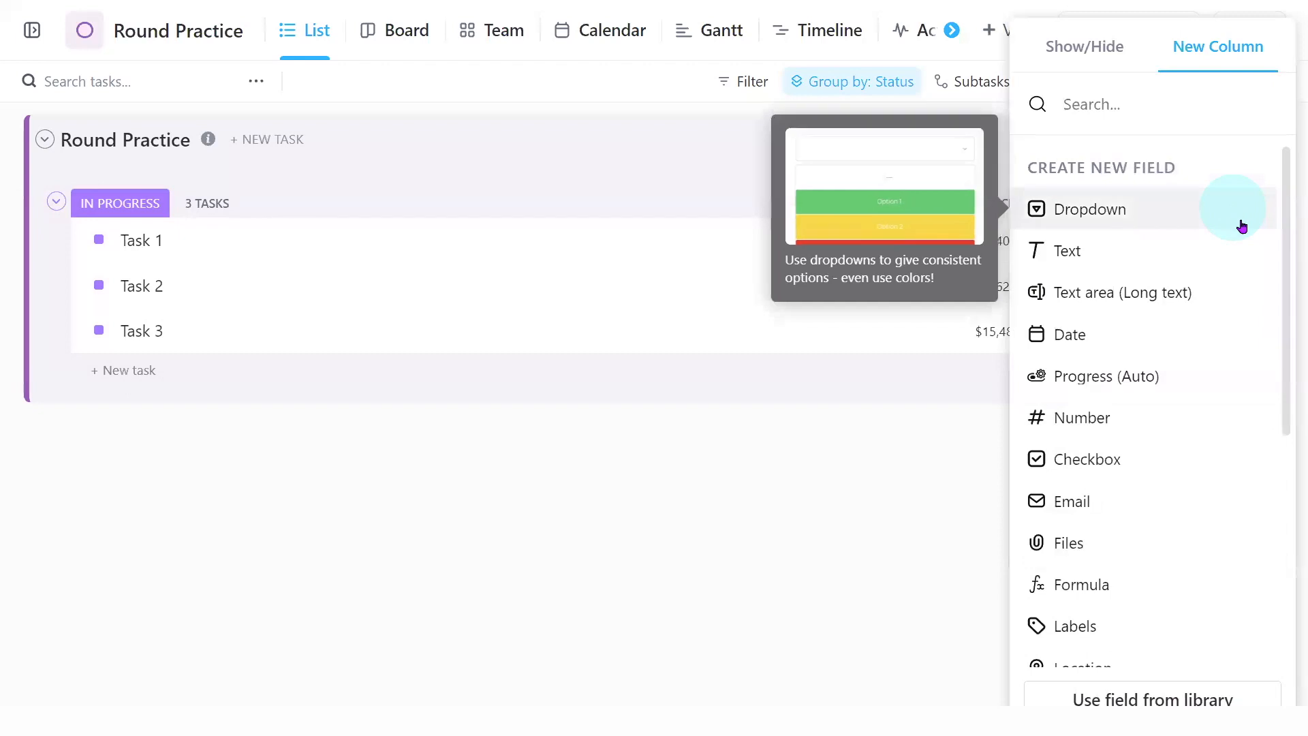
left_click_drag(1286, 254, 1289, 319)
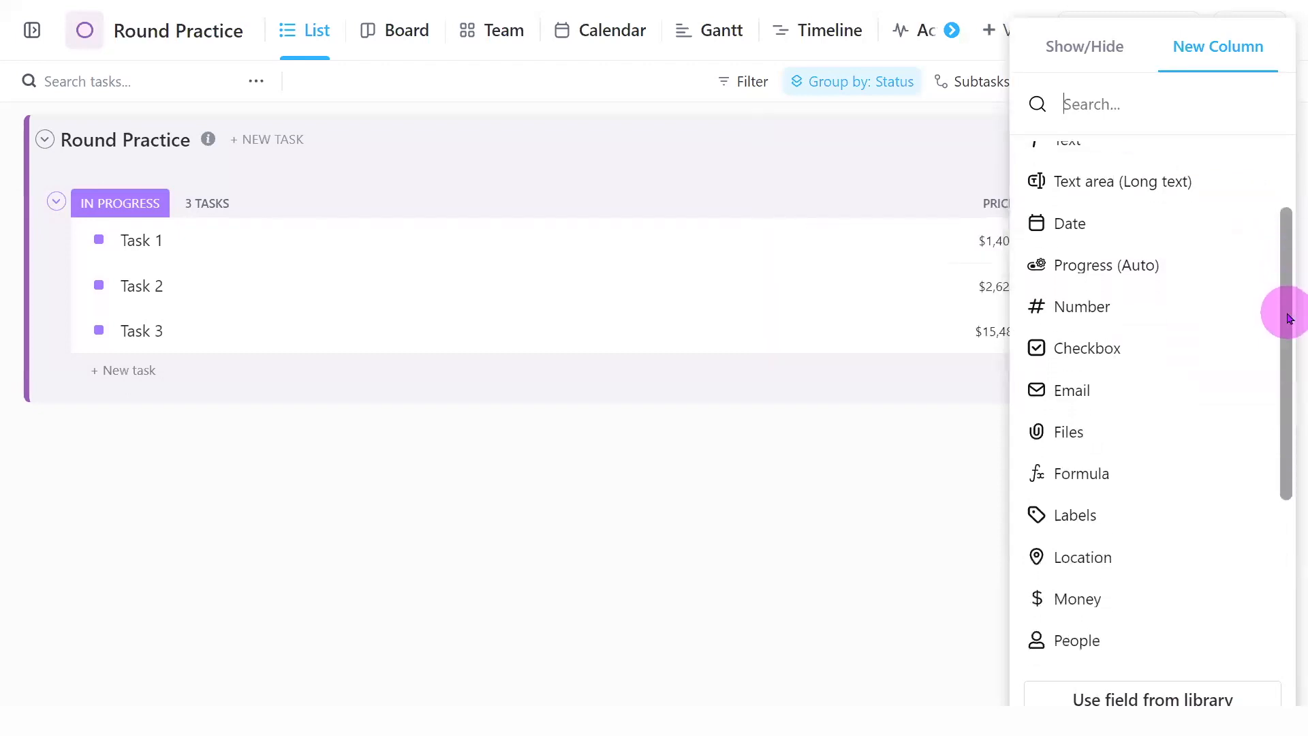
left_click(1095, 477)
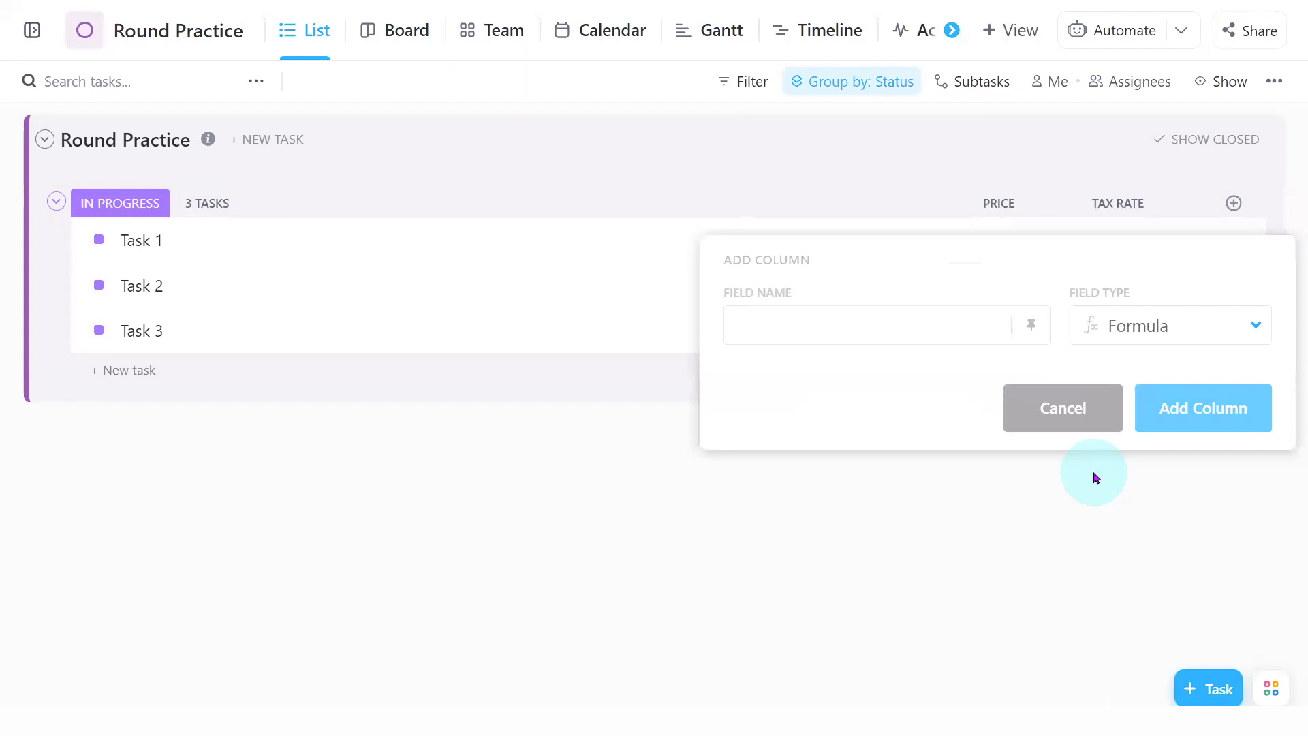
type("Total ")
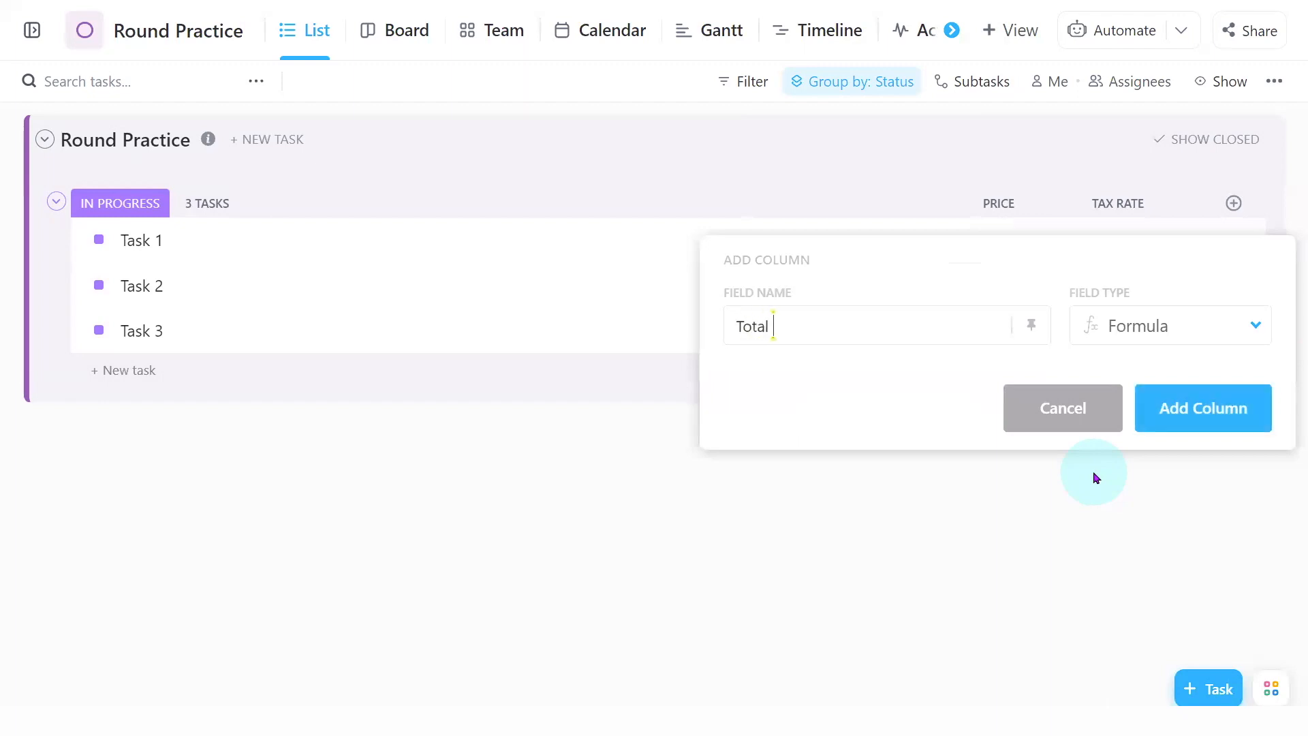
type("Price")
left_click(1199, 407)
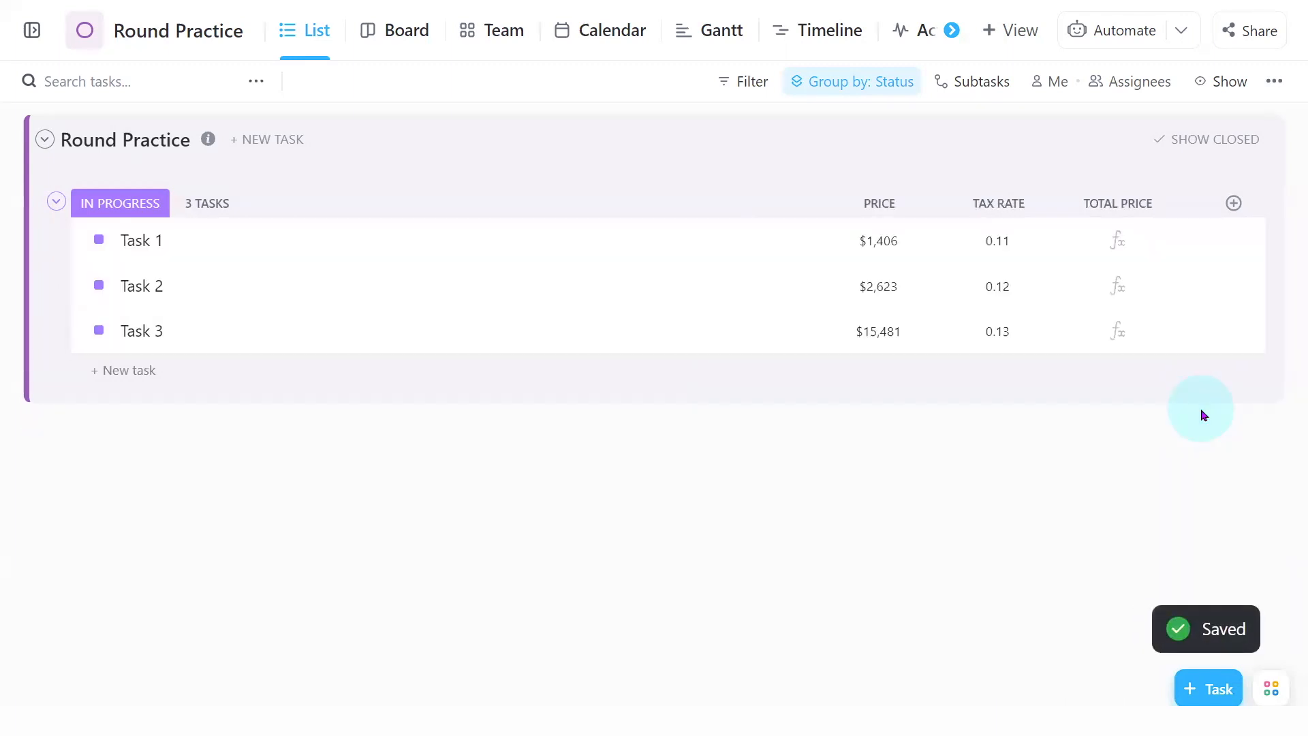
- In Task 1's Total Price cell, enter field("Price") *(1+field("Tax Rate")) in the Advanced Editor and calculate the column
left_click(1118, 244)
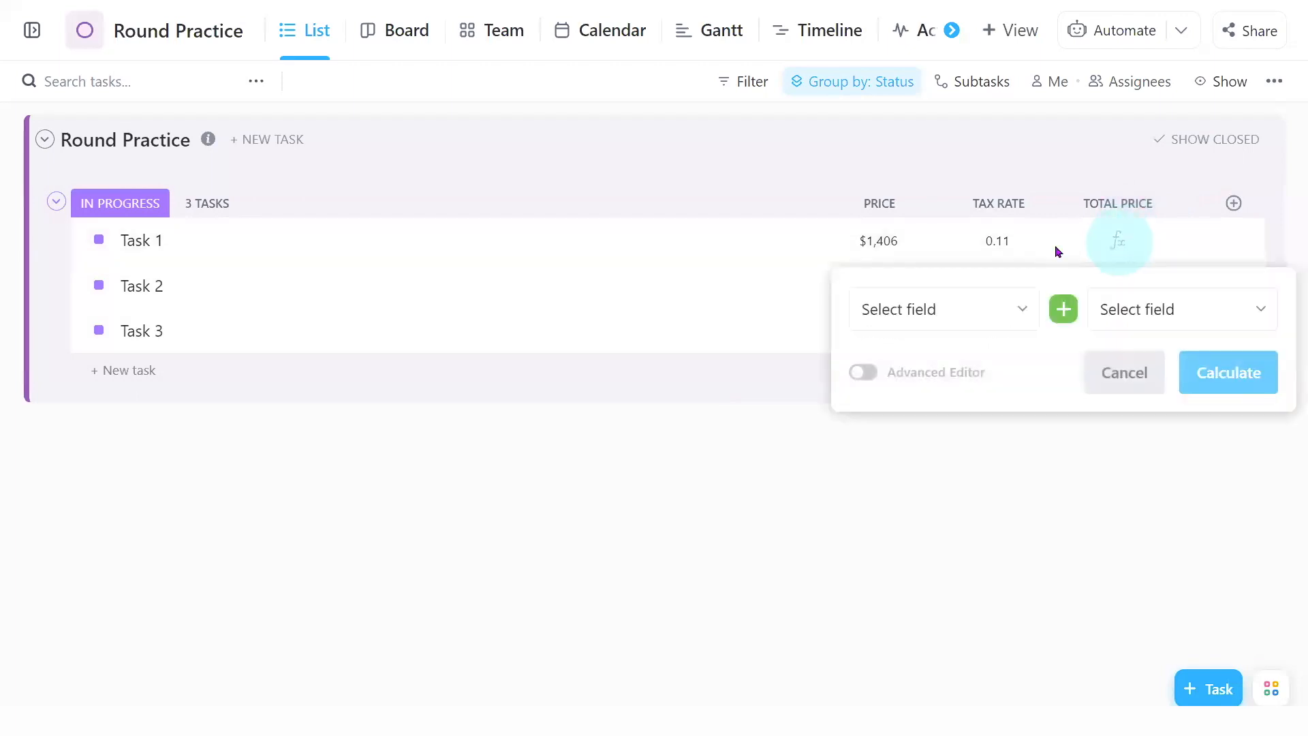
left_click(864, 373)
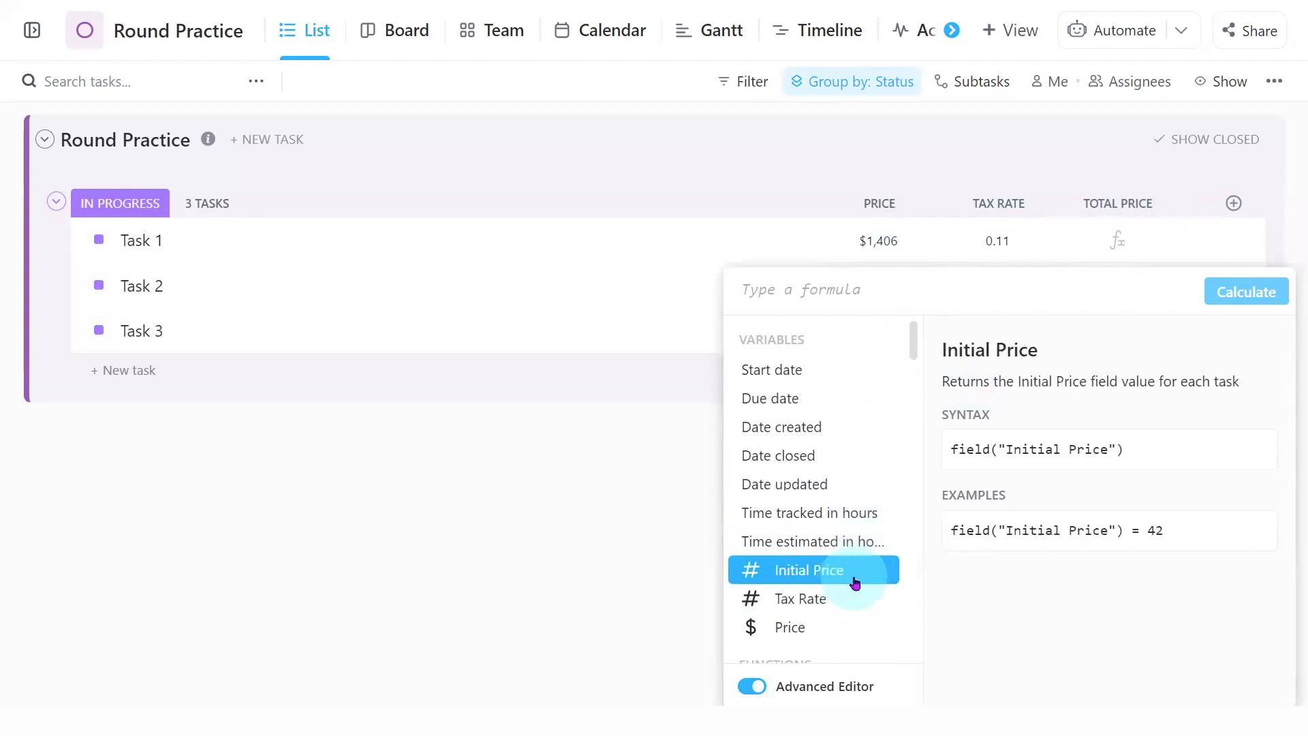
left_click(826, 635)
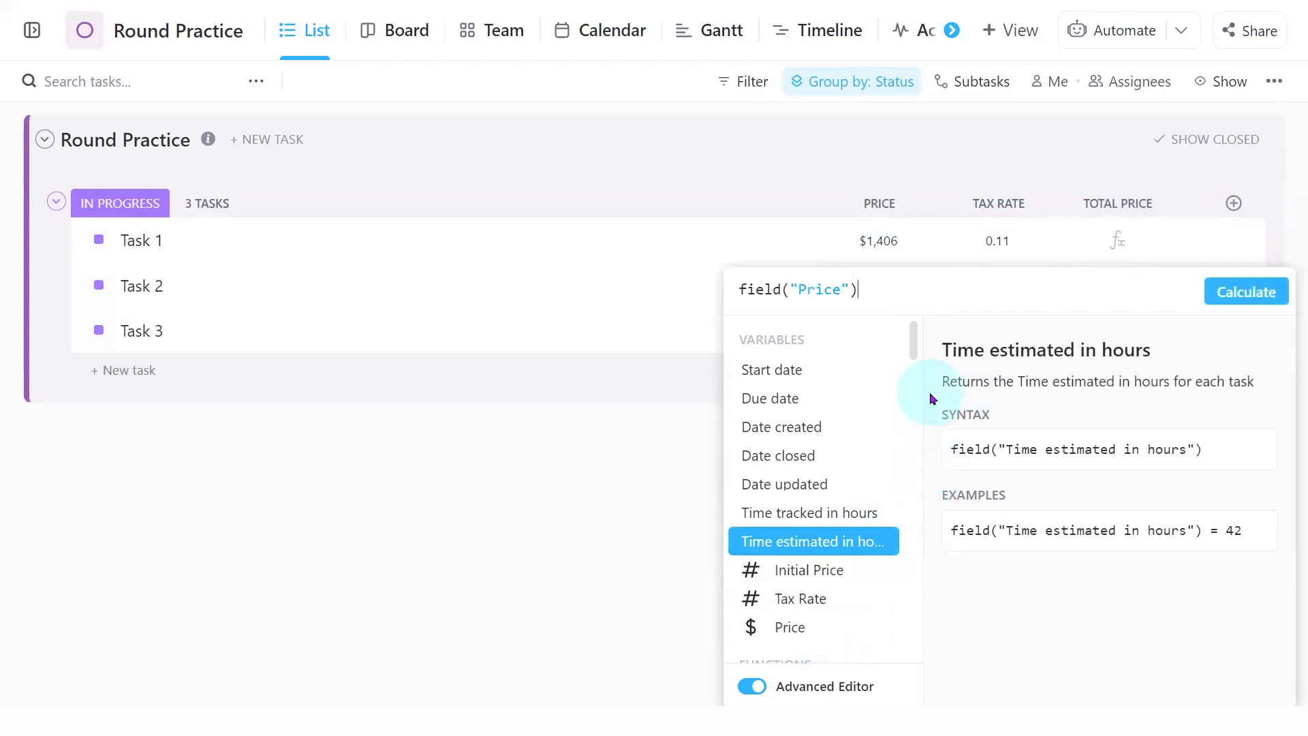
type("*")
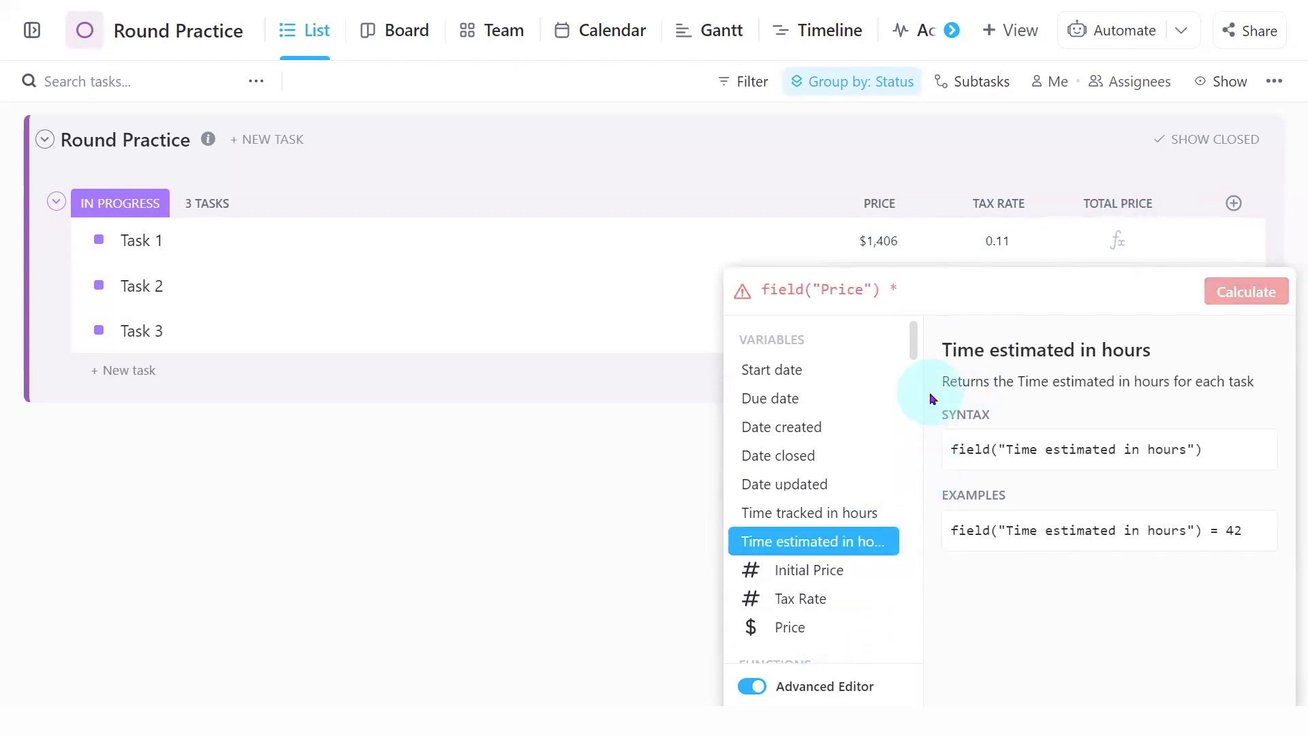
type("(1")
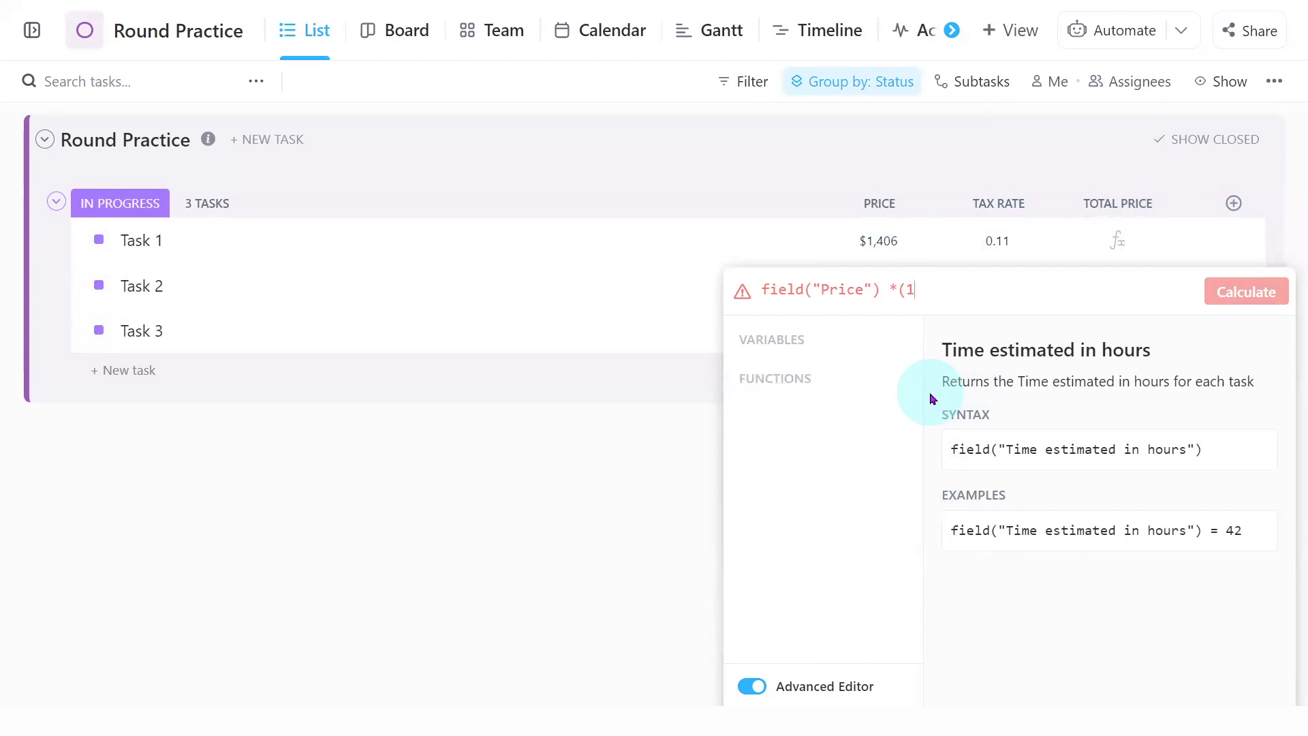
type("+")
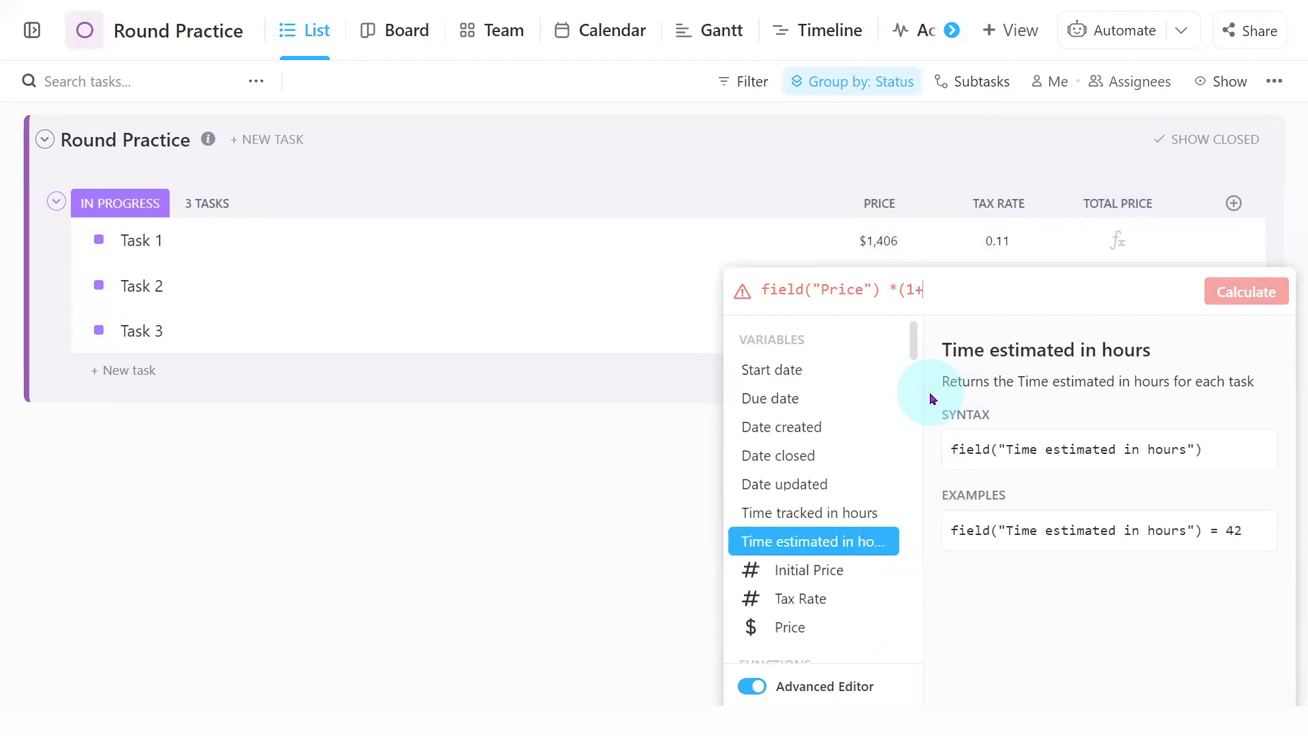
left_click(807, 600)
type(")")
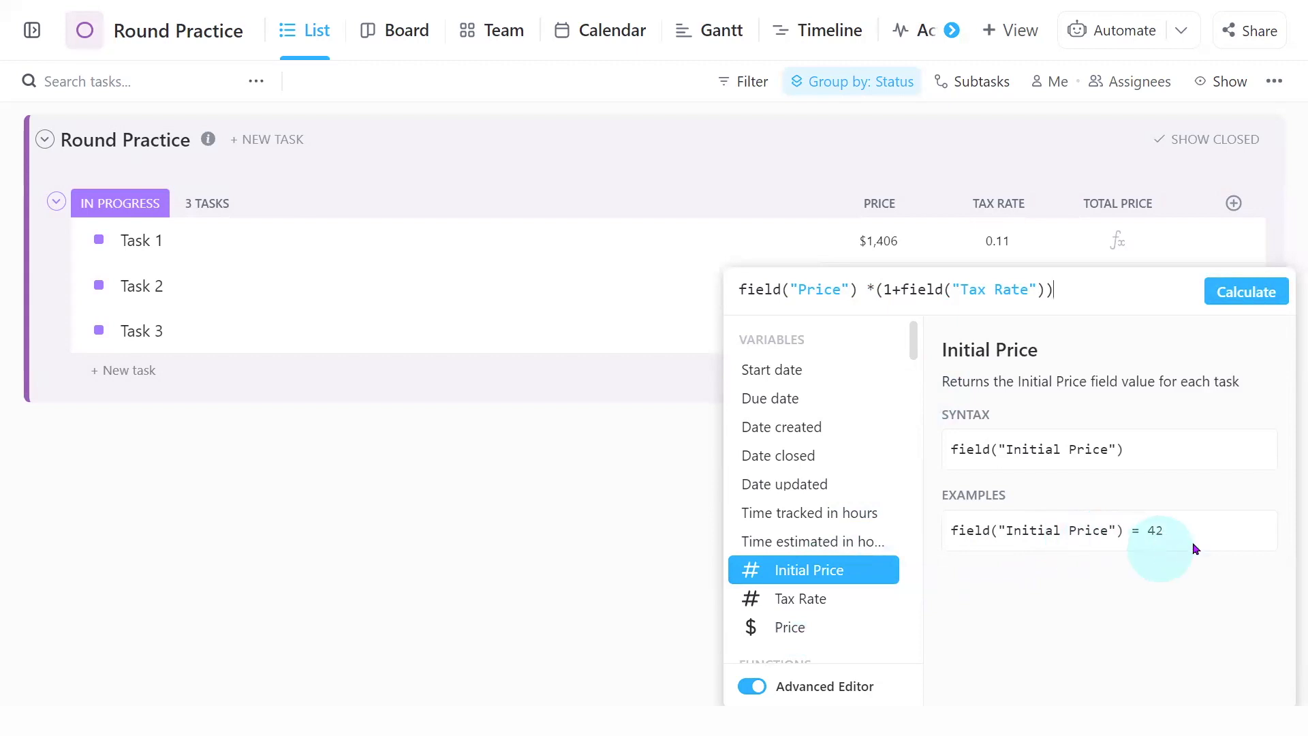
left_click(1256, 292)
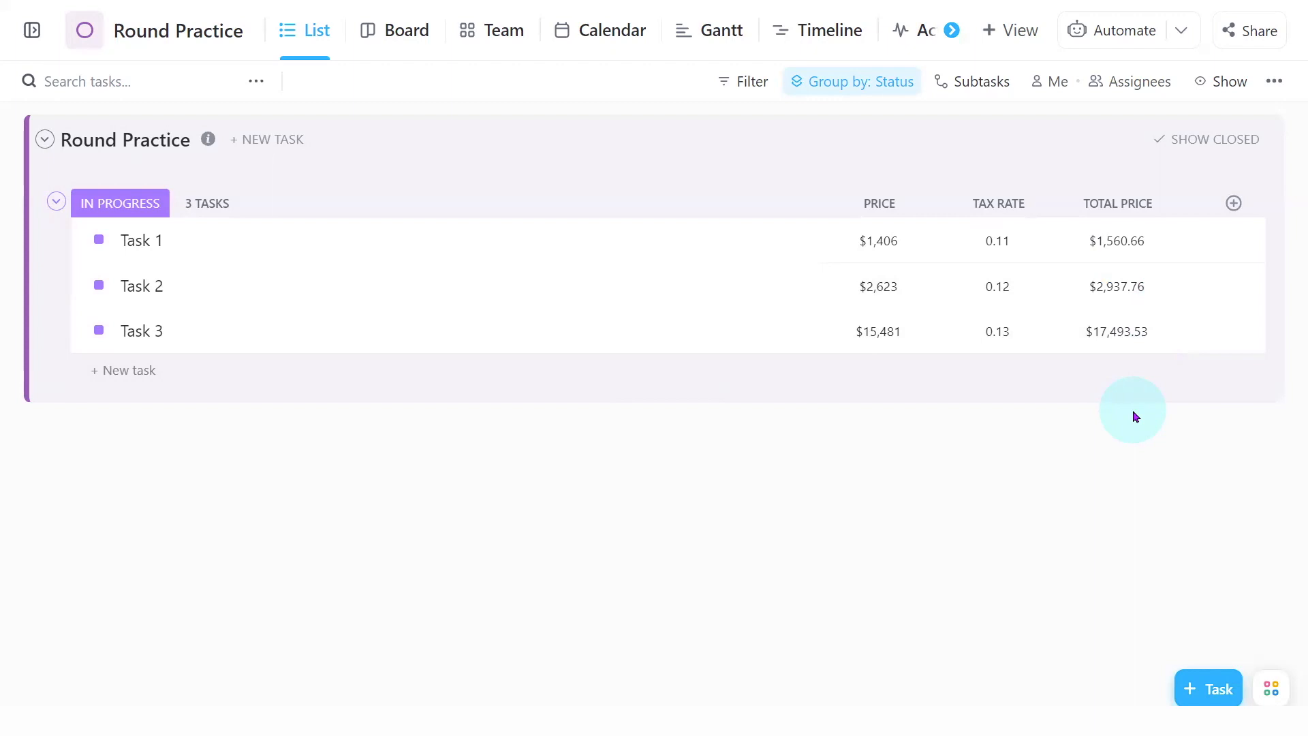
- Add a Formula column named "RoundUp 1" to the task list
left_click(1234, 204)
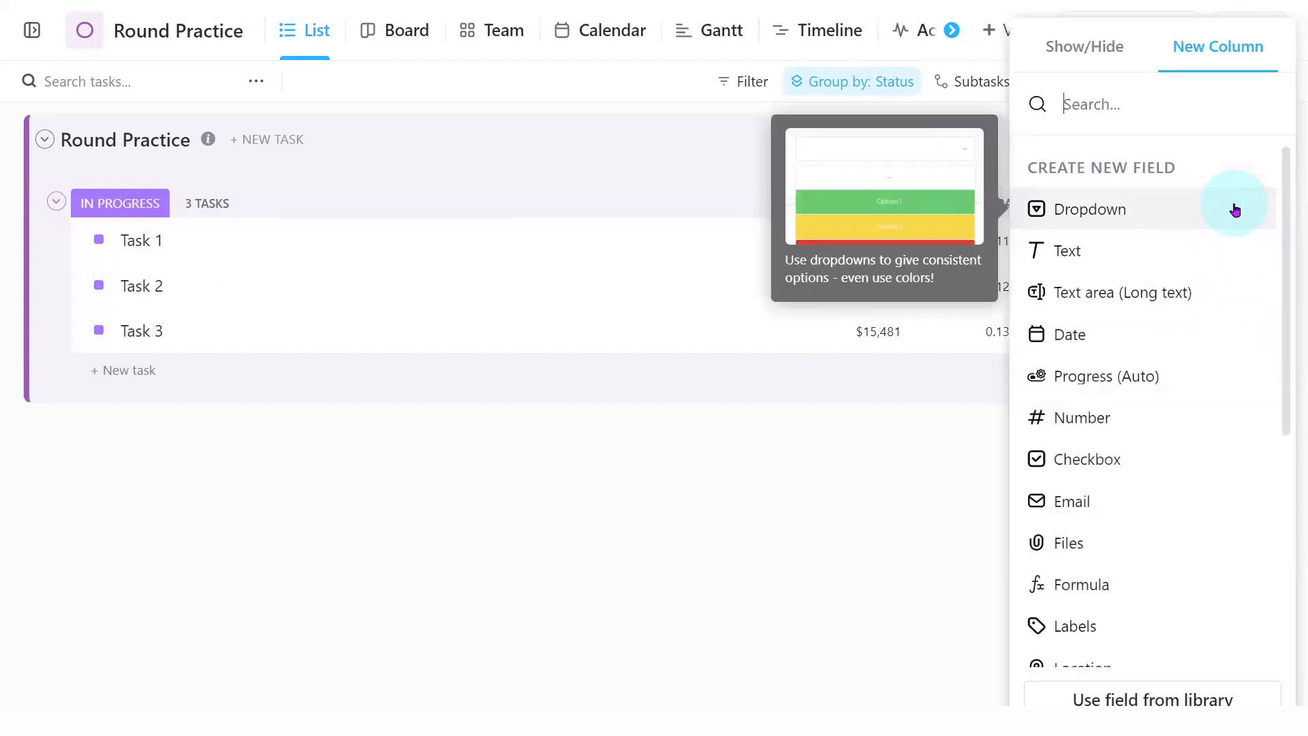
left_click_drag(1287, 212, 1285, 245)
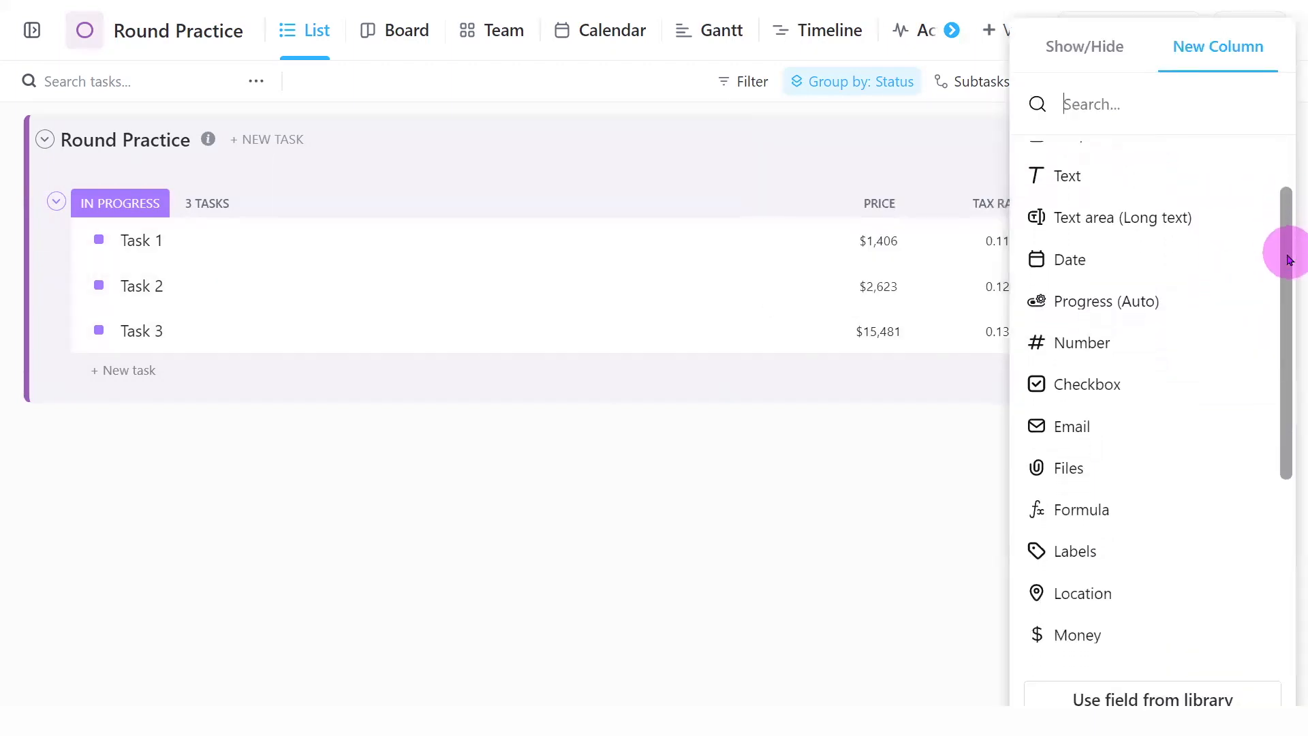
left_click(1099, 517)
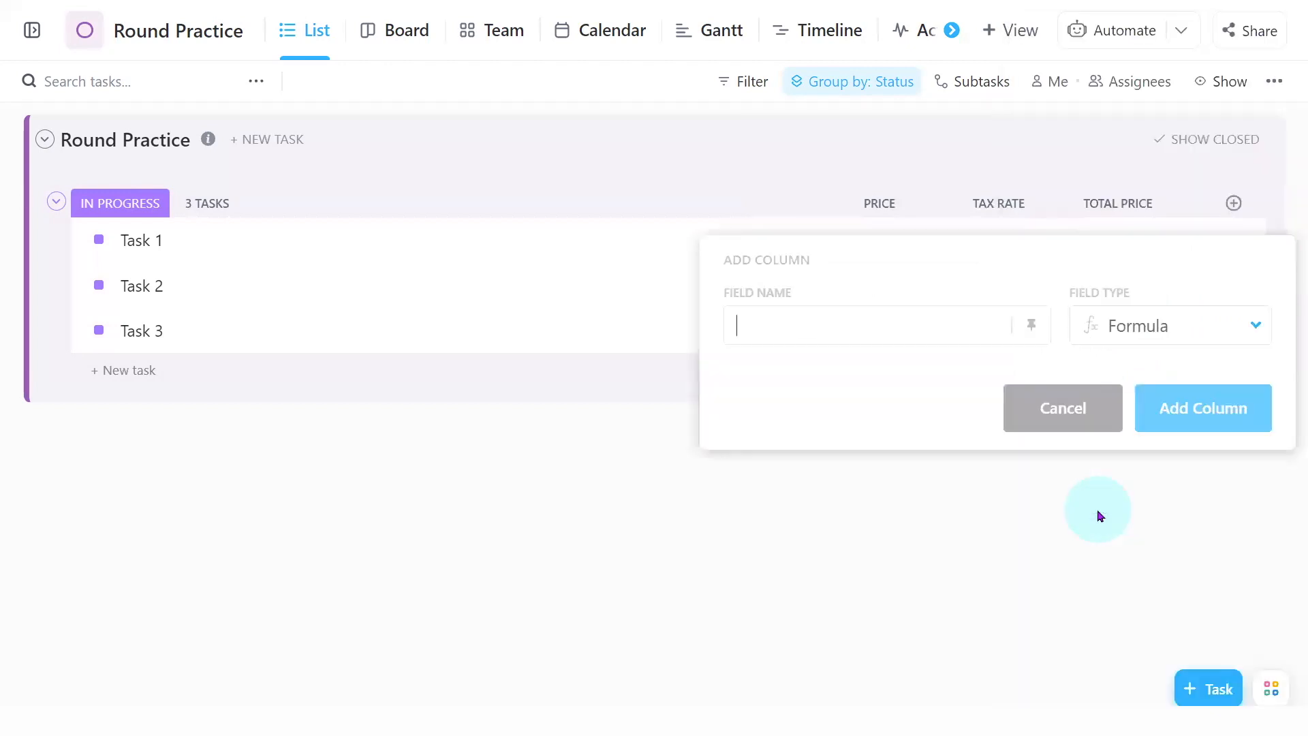
type("Ro")
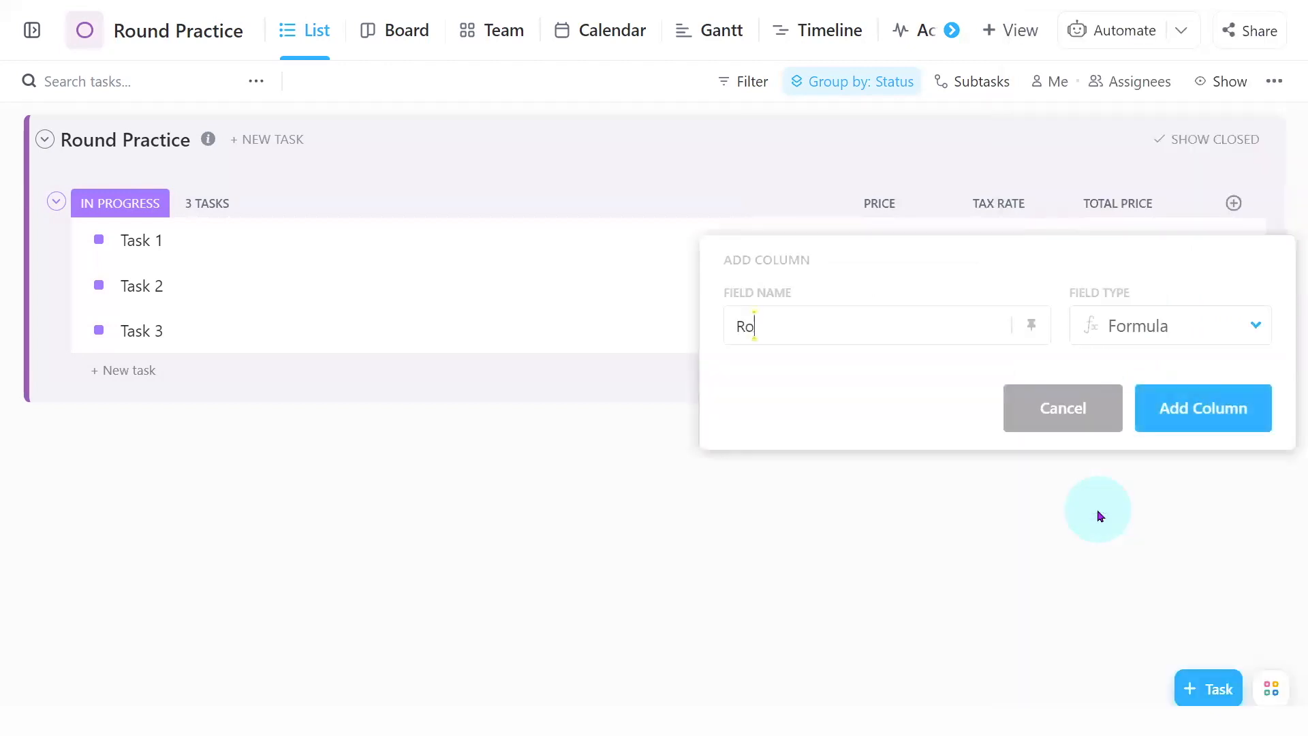
type("undUp 1")
left_click(1194, 423)
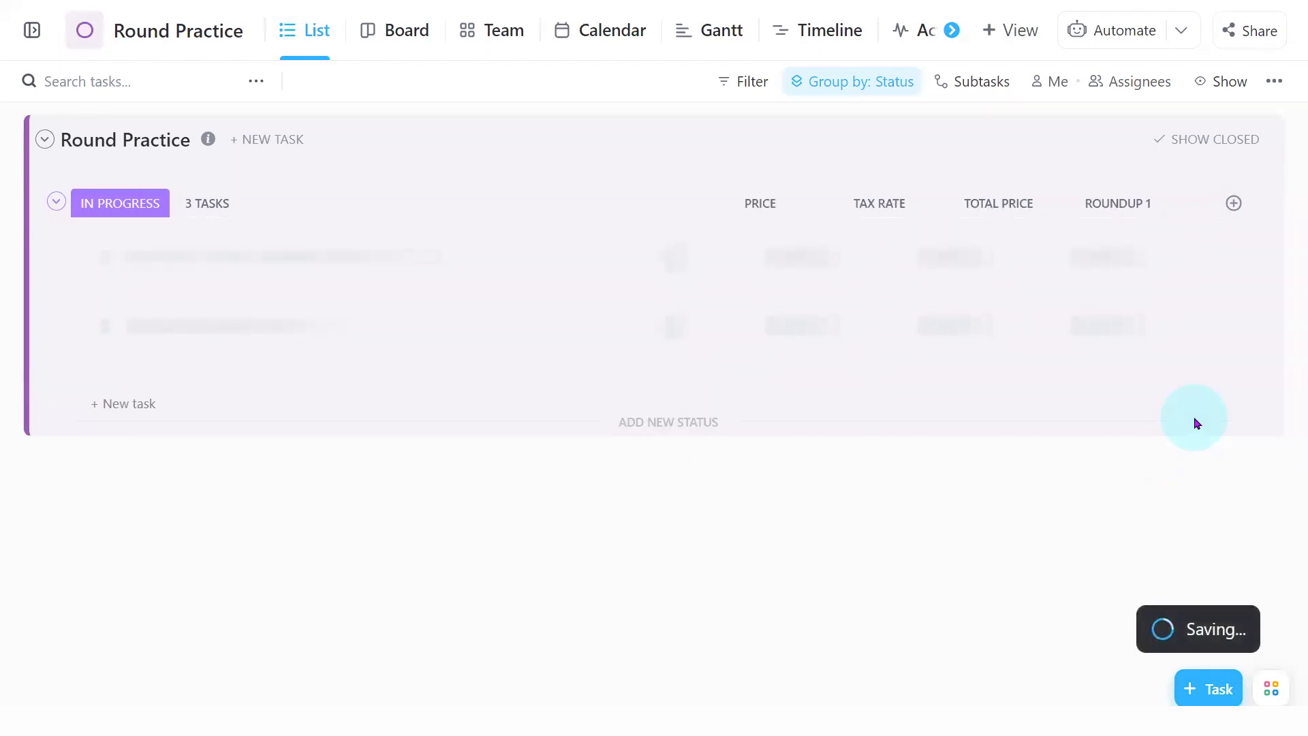
- Copy the whole formula from Task 1's Total Price cell
left_click(1118, 240)
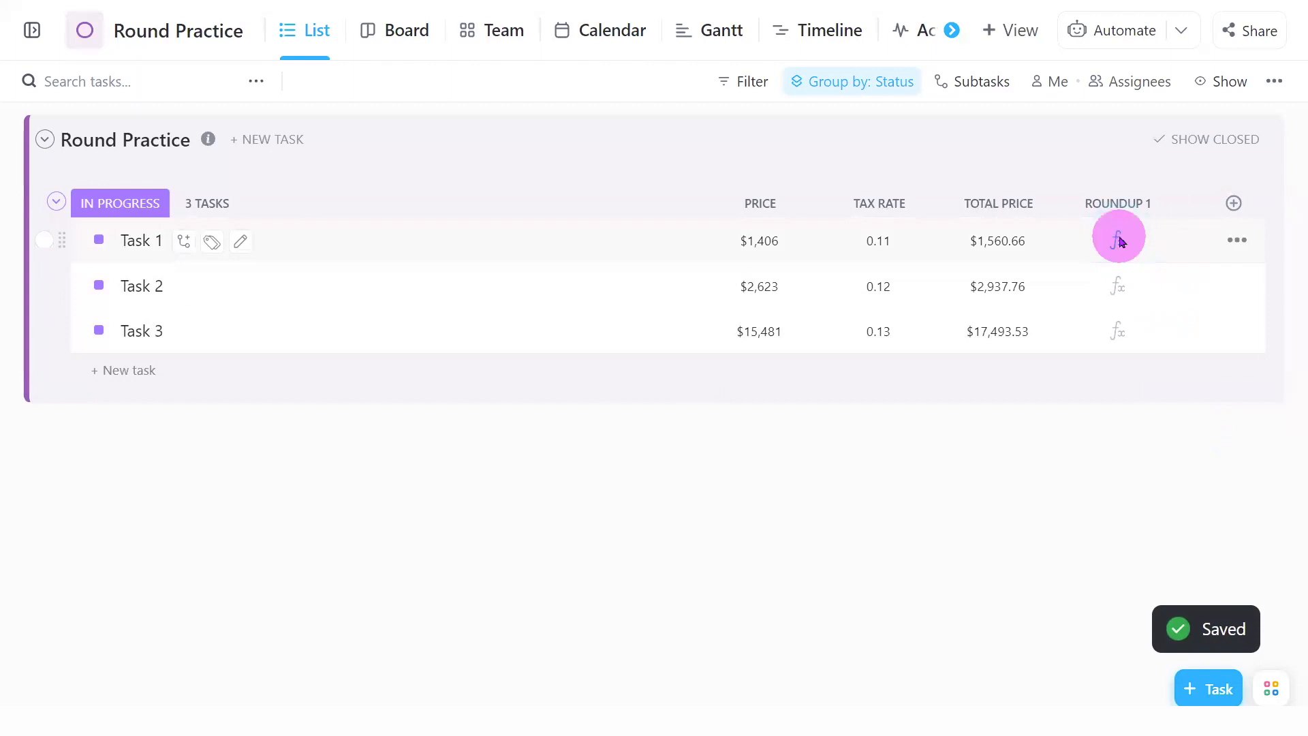
left_click(864, 373)
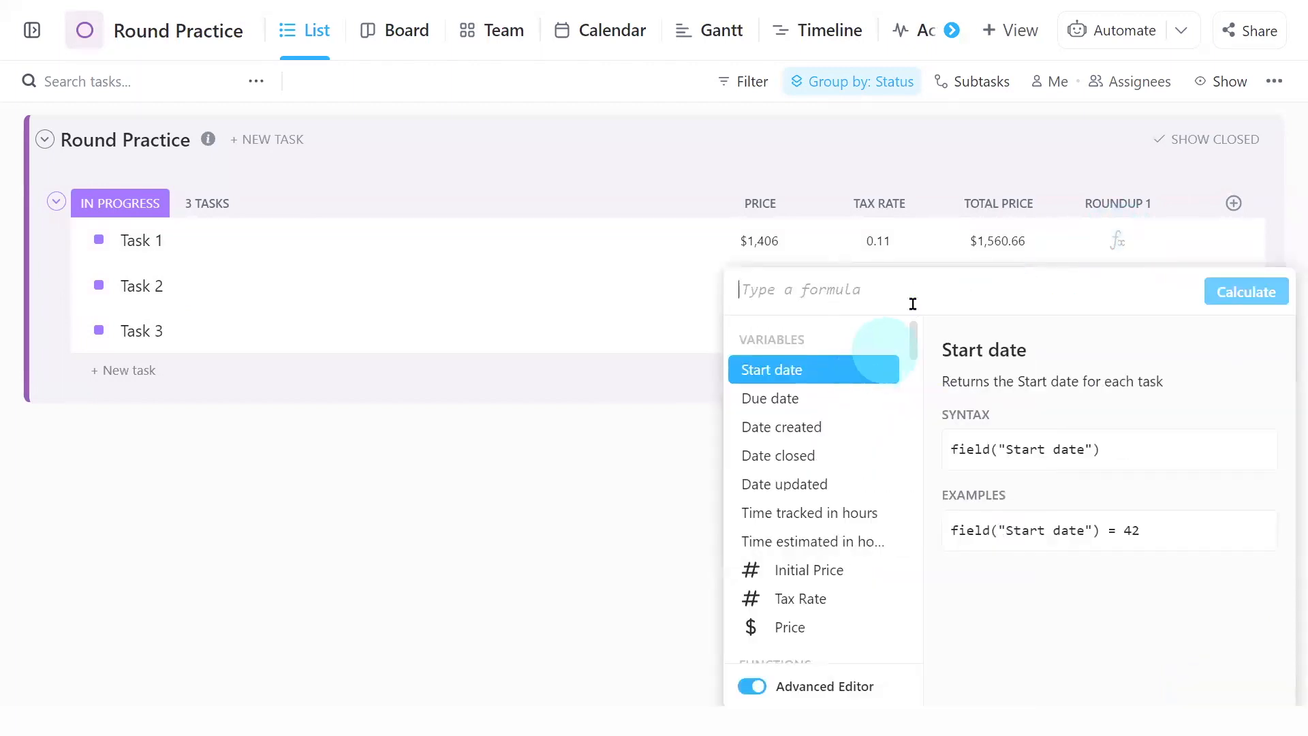
left_click(982, 243)
left_click(1001, 242)
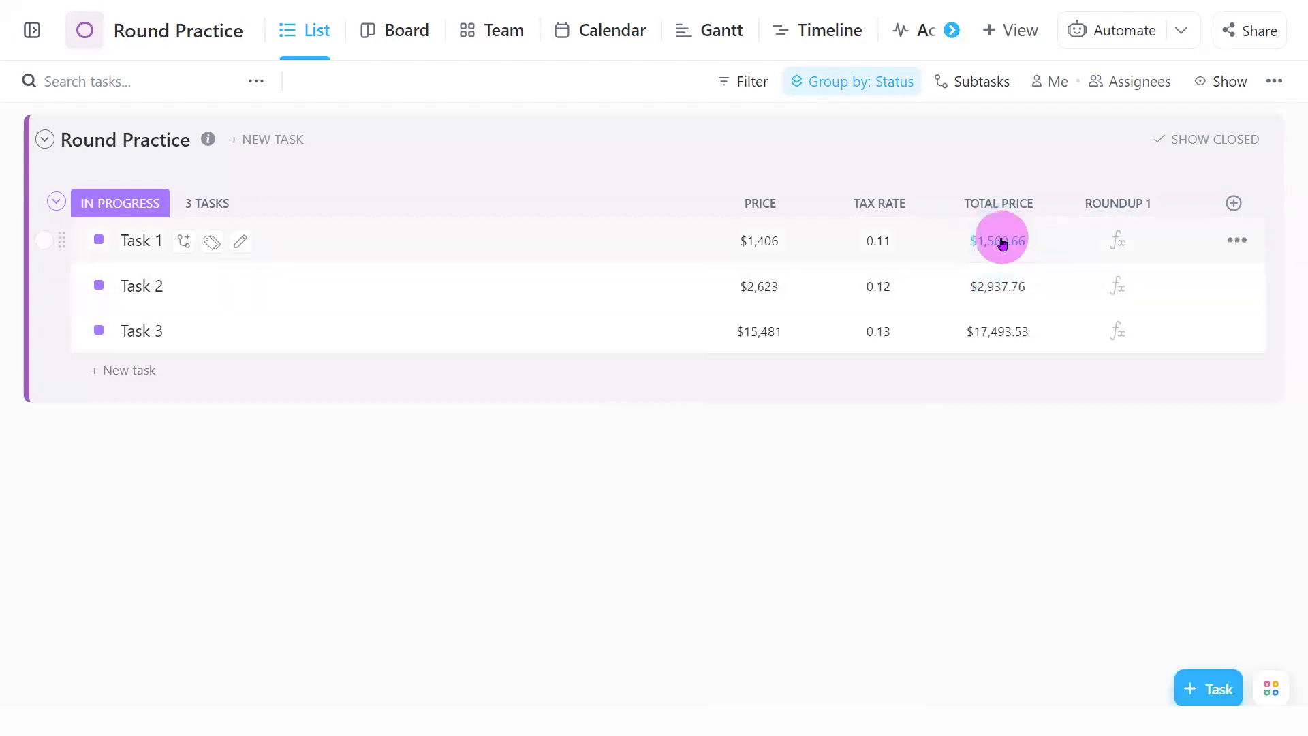
left_click_drag(1081, 284, 715, 279)
key("ctrl+c")
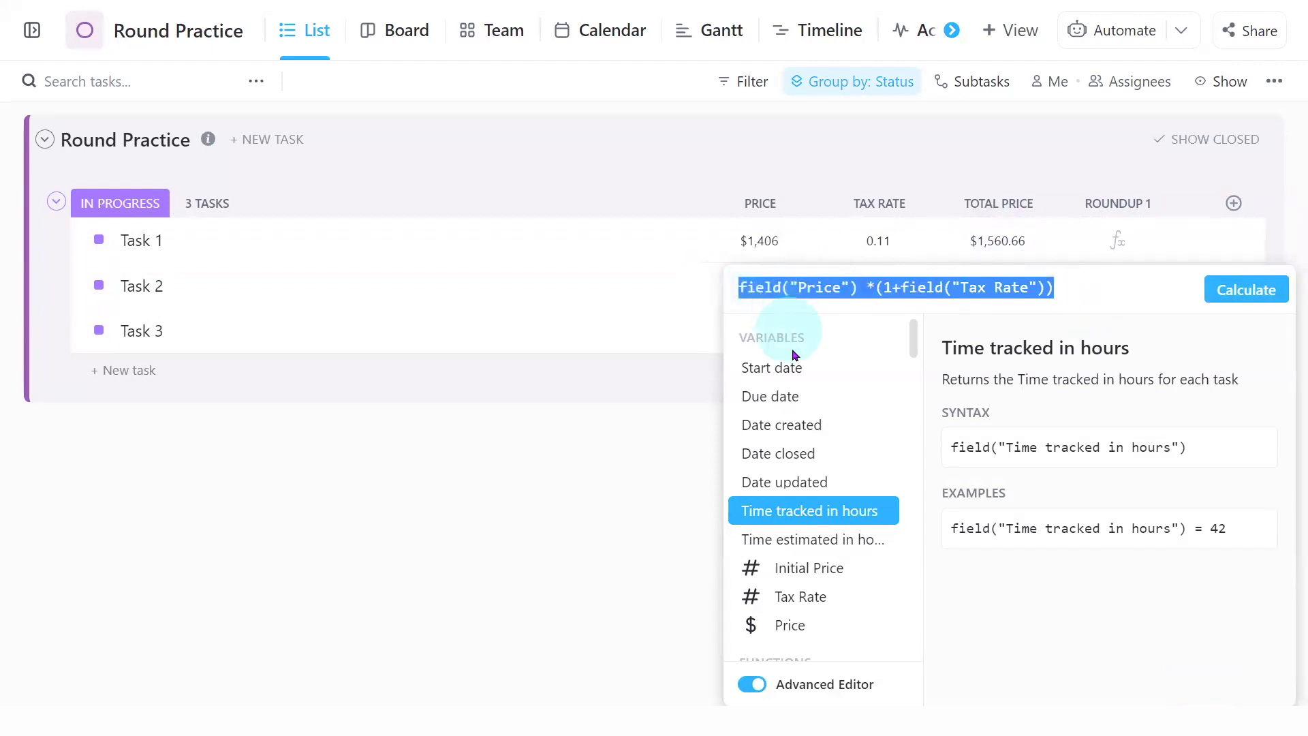
- In Task 1's RoundUp 1 cell, wrap the copied price formula in ROUNDUP with 0 decimal places in the Advanced Editor, and calculate
left_click(1127, 244)
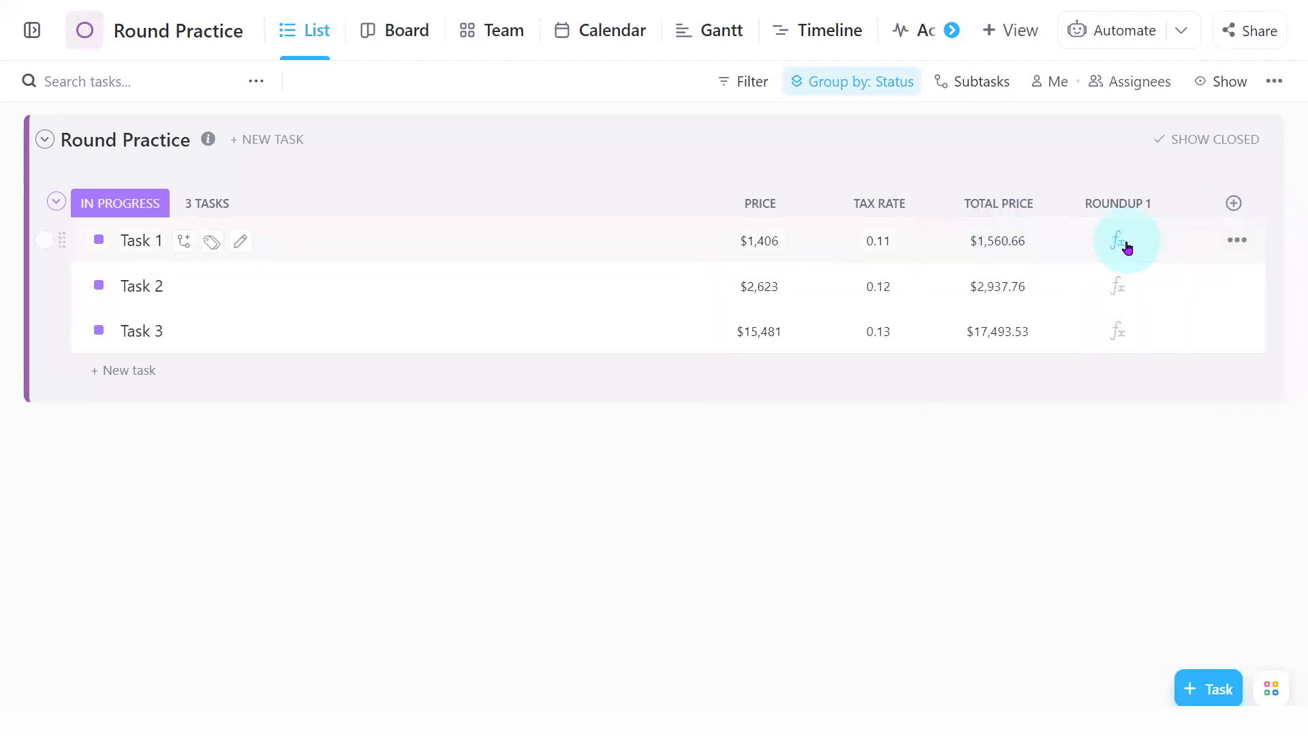
left_click(1127, 243)
left_click(861, 370)
left_click_drag(918, 344, 923, 489)
left_click(825, 516)
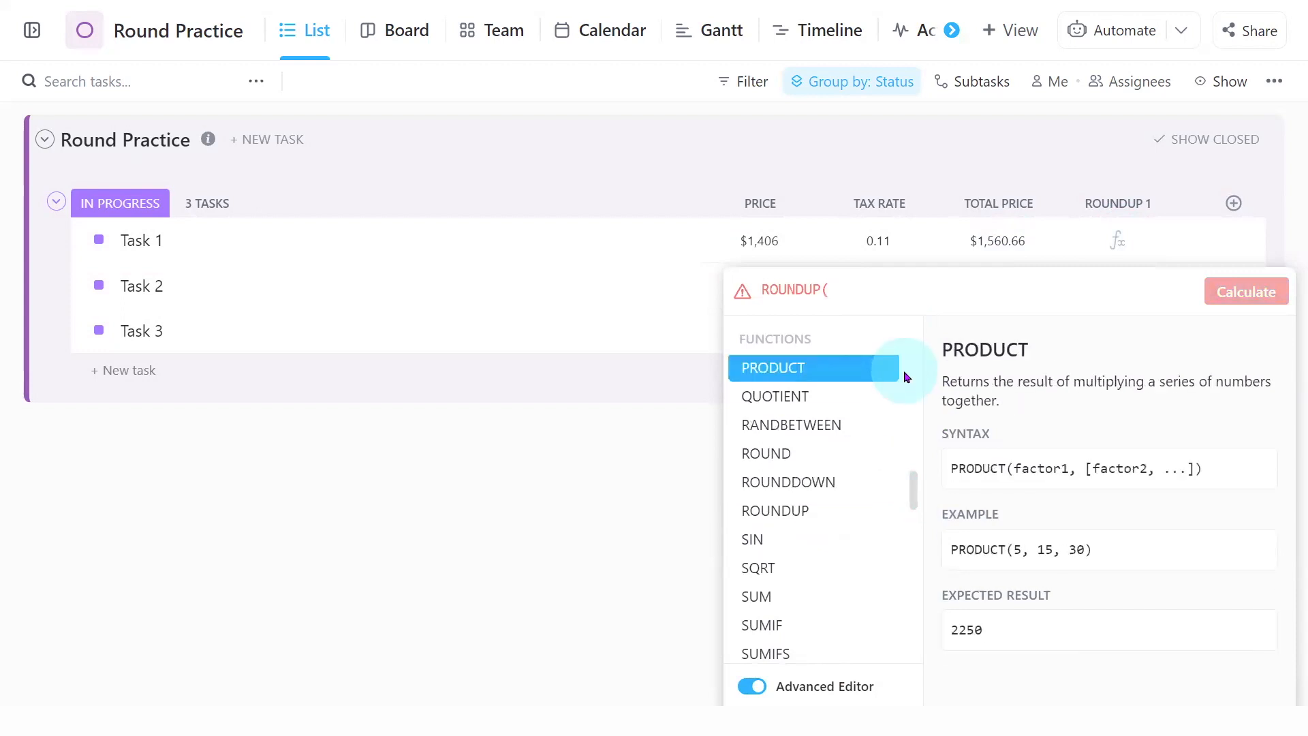
key("ctrl+v")
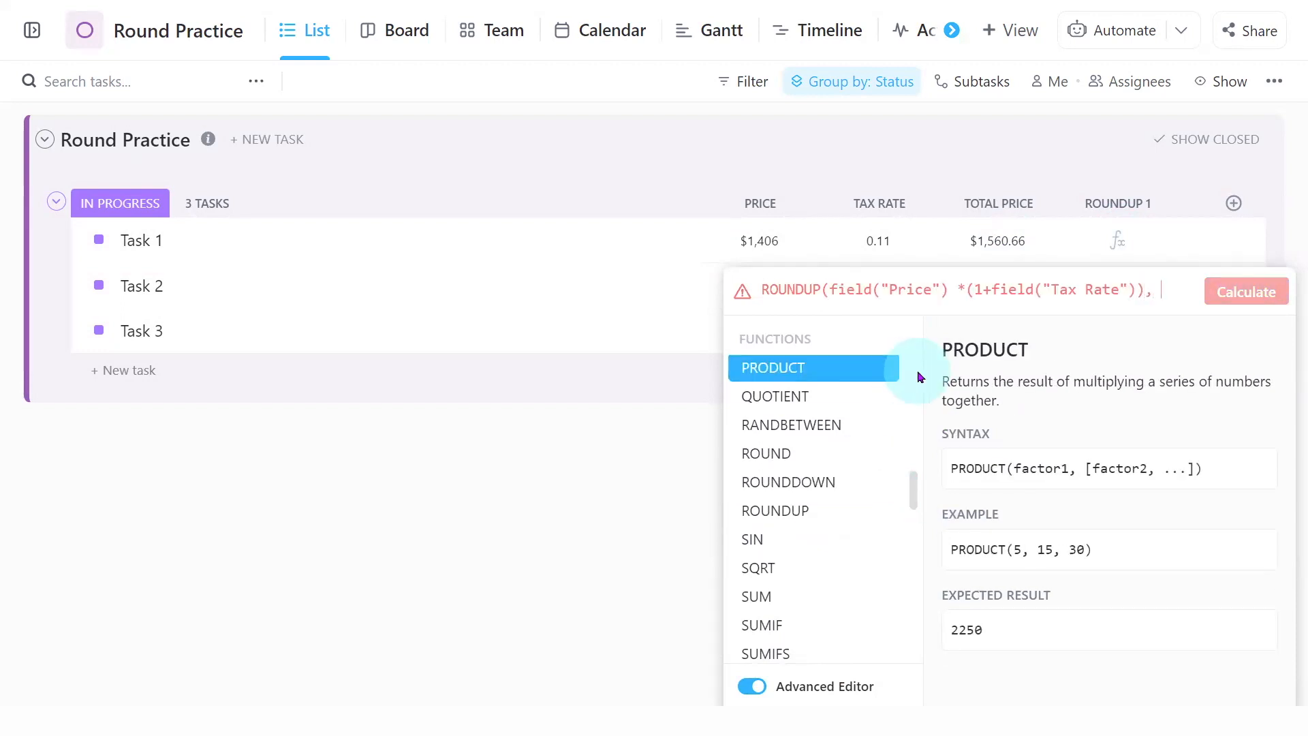
type("0")
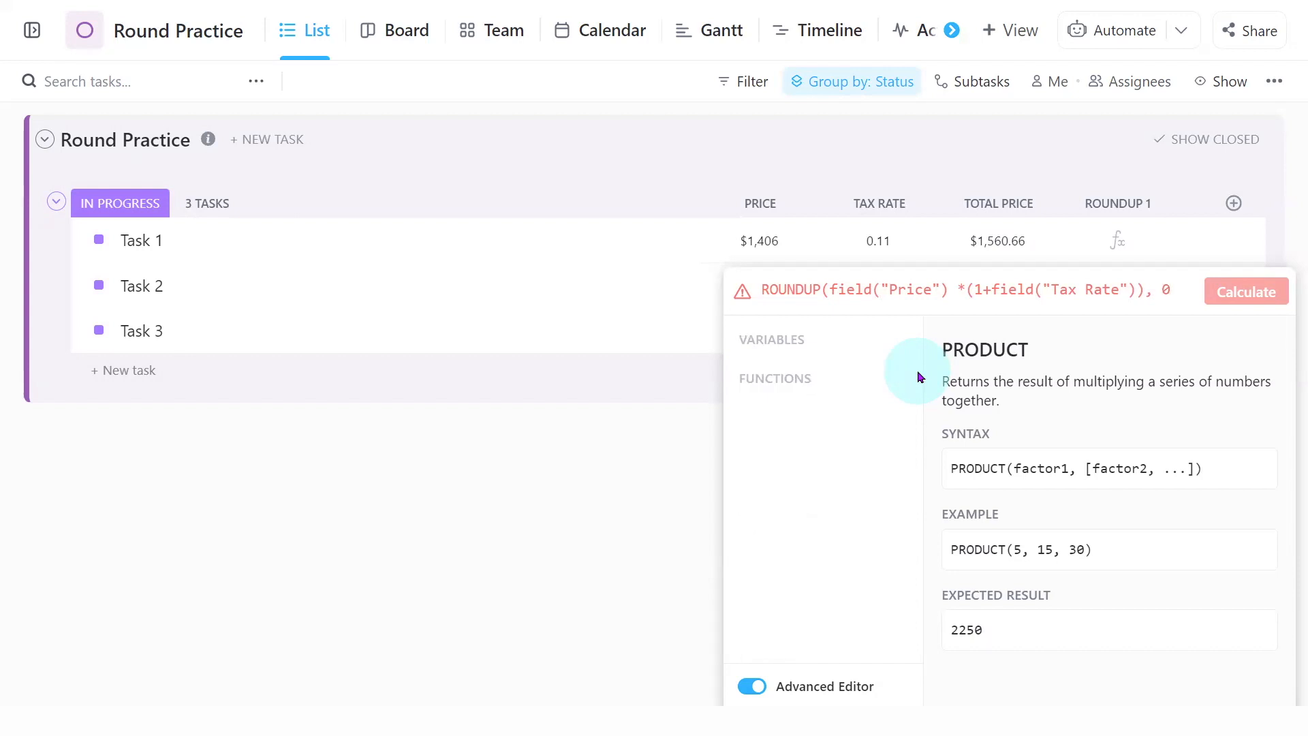
type(")")
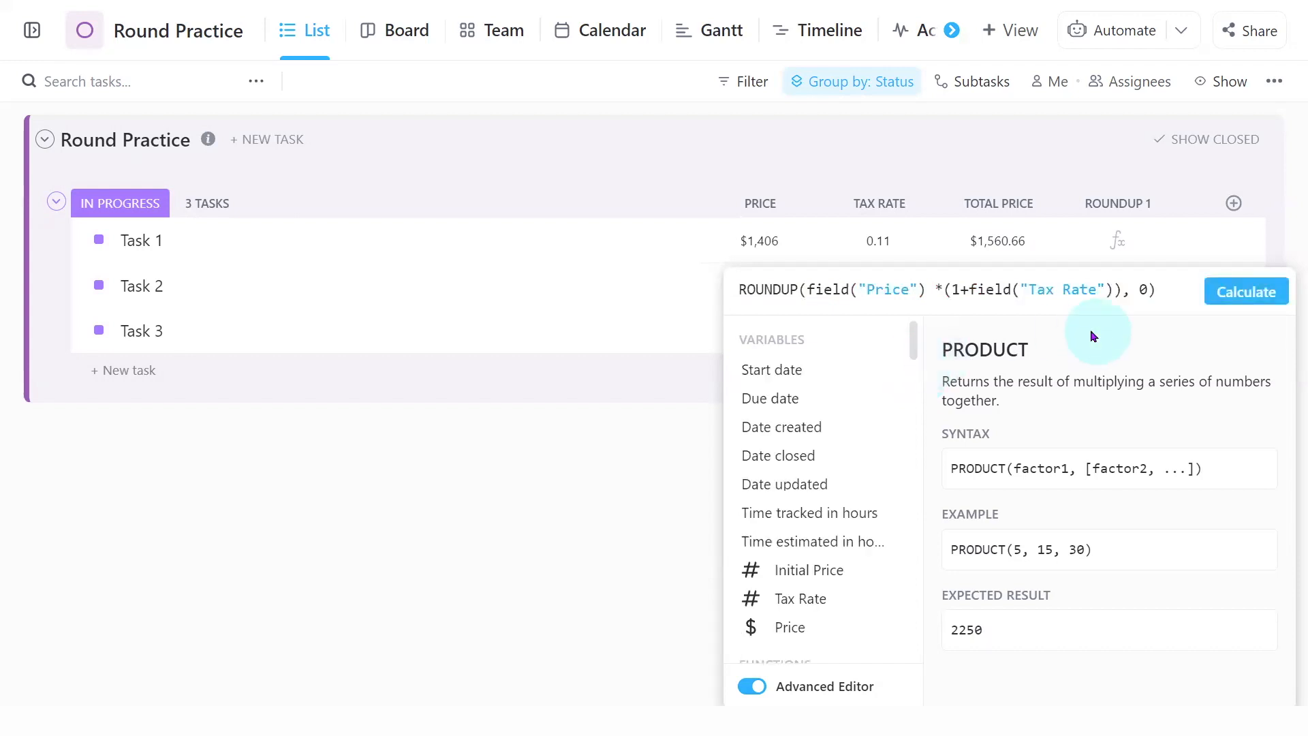
left_click(1271, 305)
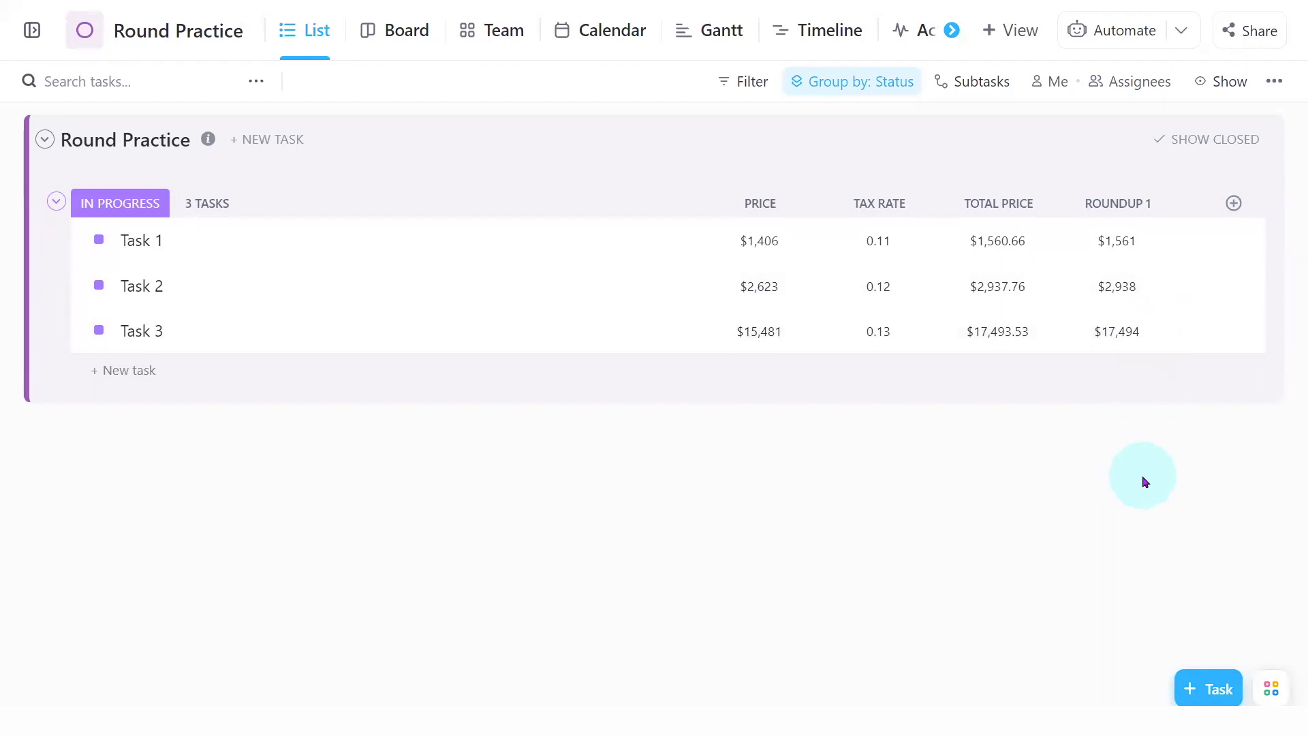
- Add another Formula column named "Roundup 2" to the task list
left_click(1234, 204)
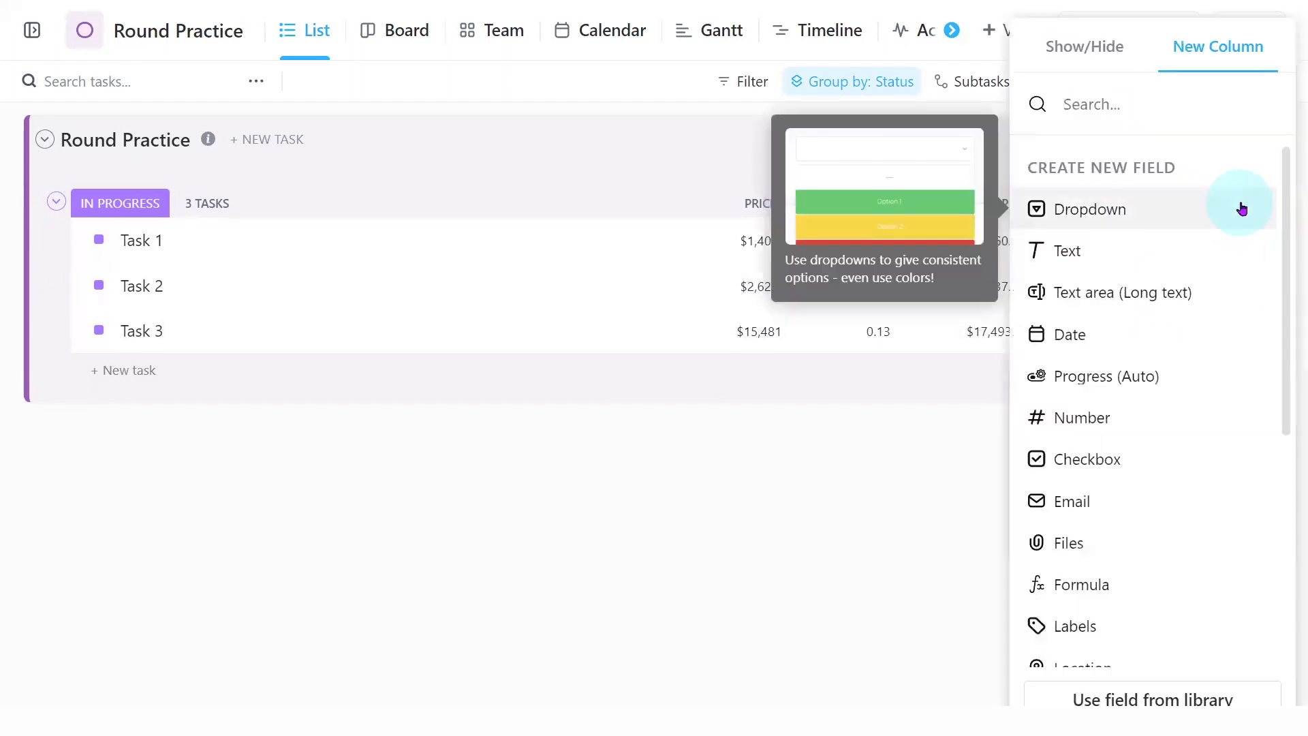
left_click_drag(1287, 193, 1288, 206)
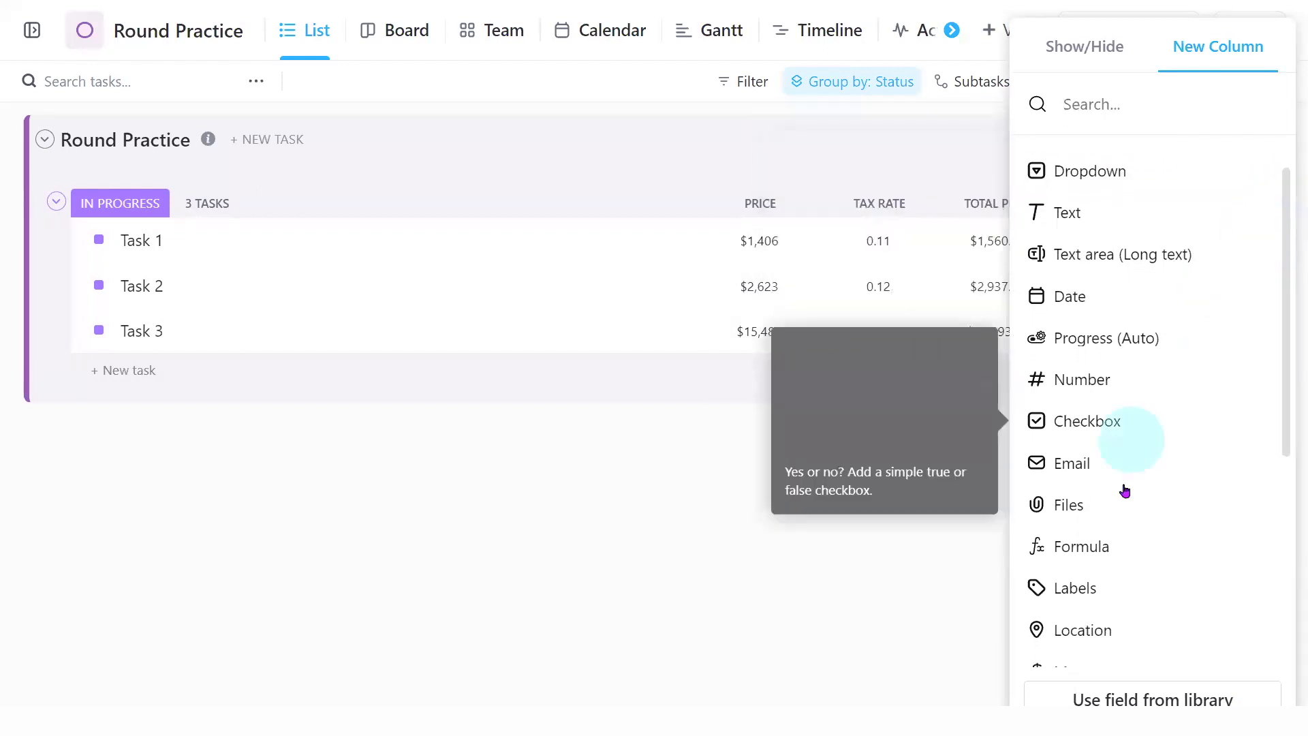
left_click(1100, 551)
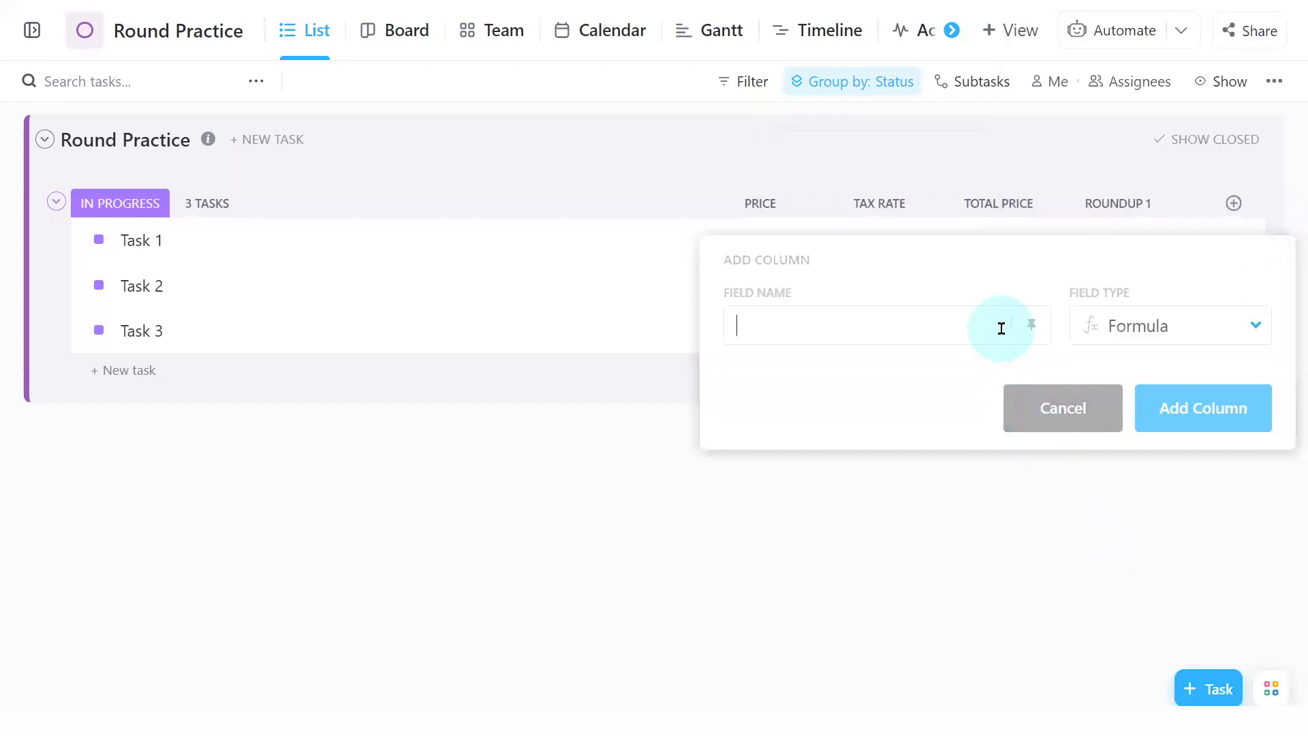
type("Round")
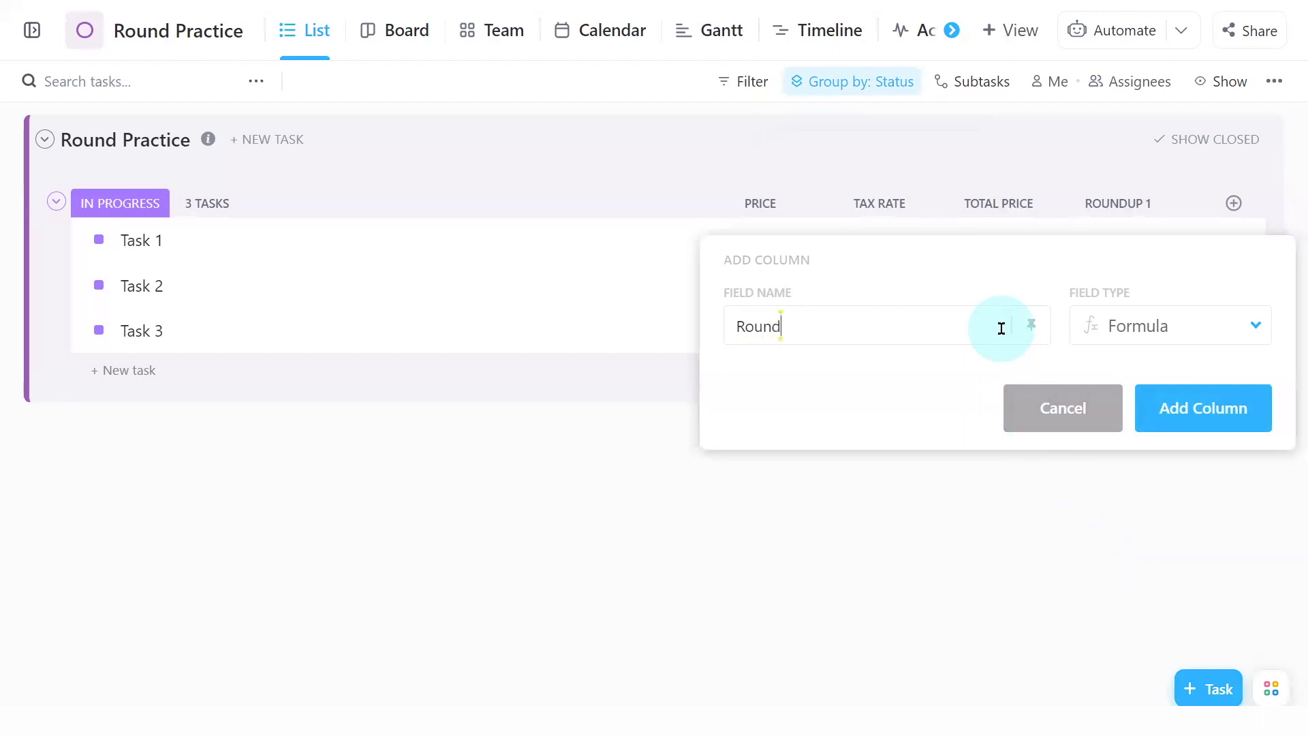
type("up 2")
left_click(1238, 425)
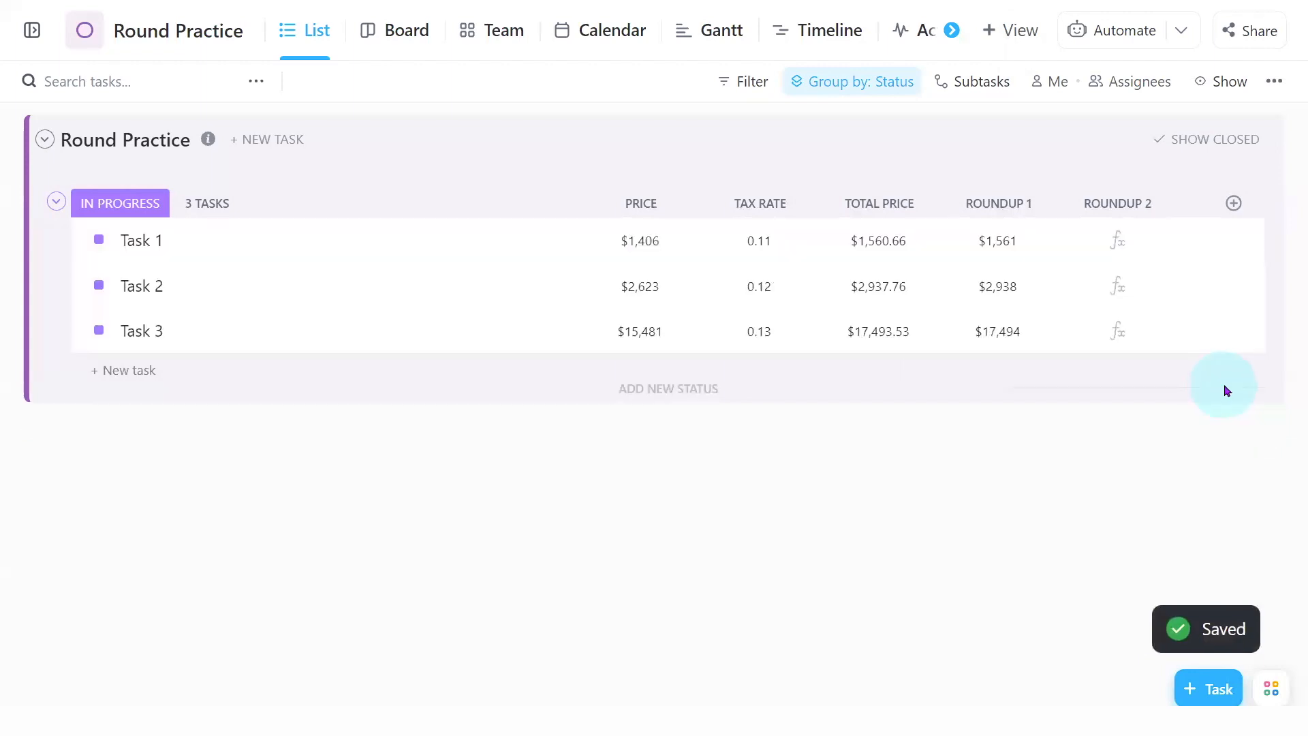
- In Task 1's Roundup 2 cell, enter ROUNDUP(field("Price") *(1+field("Tax Rate")),-1) in the Advanced Editor and calculate the column
left_click(1119, 243)
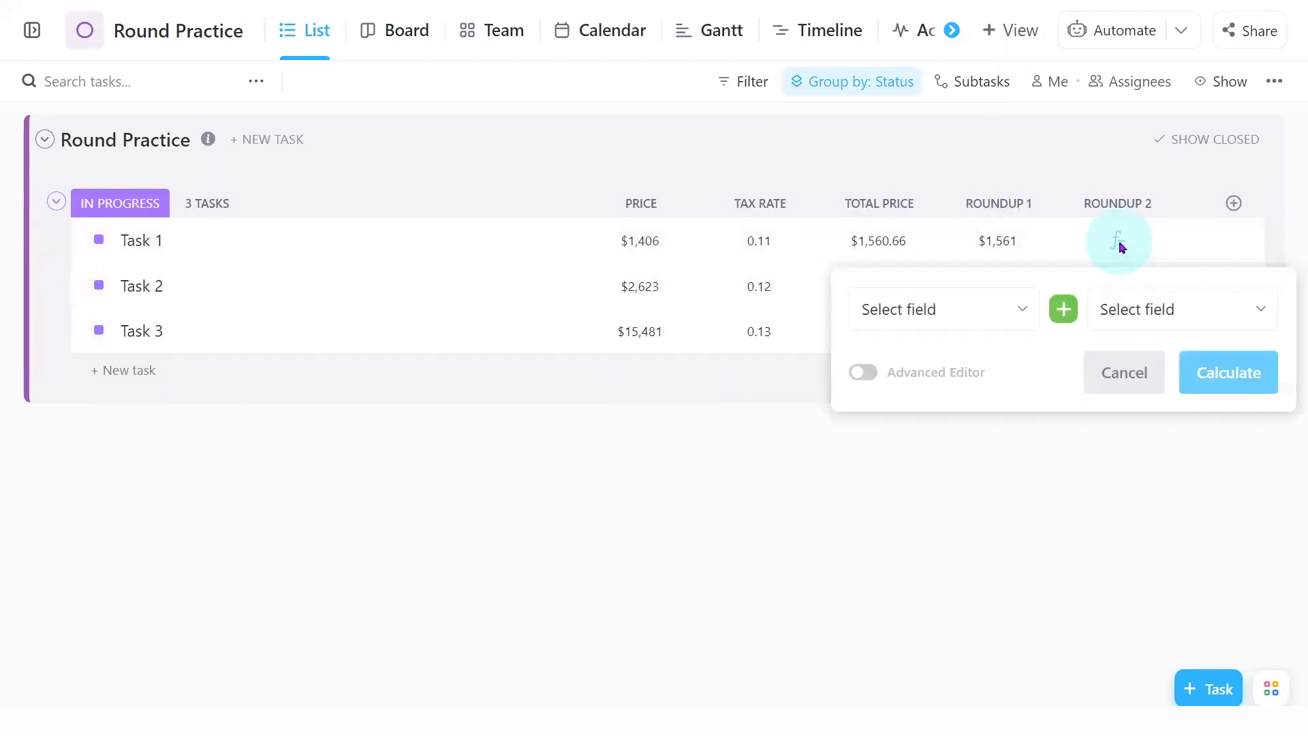
left_click(864, 372)
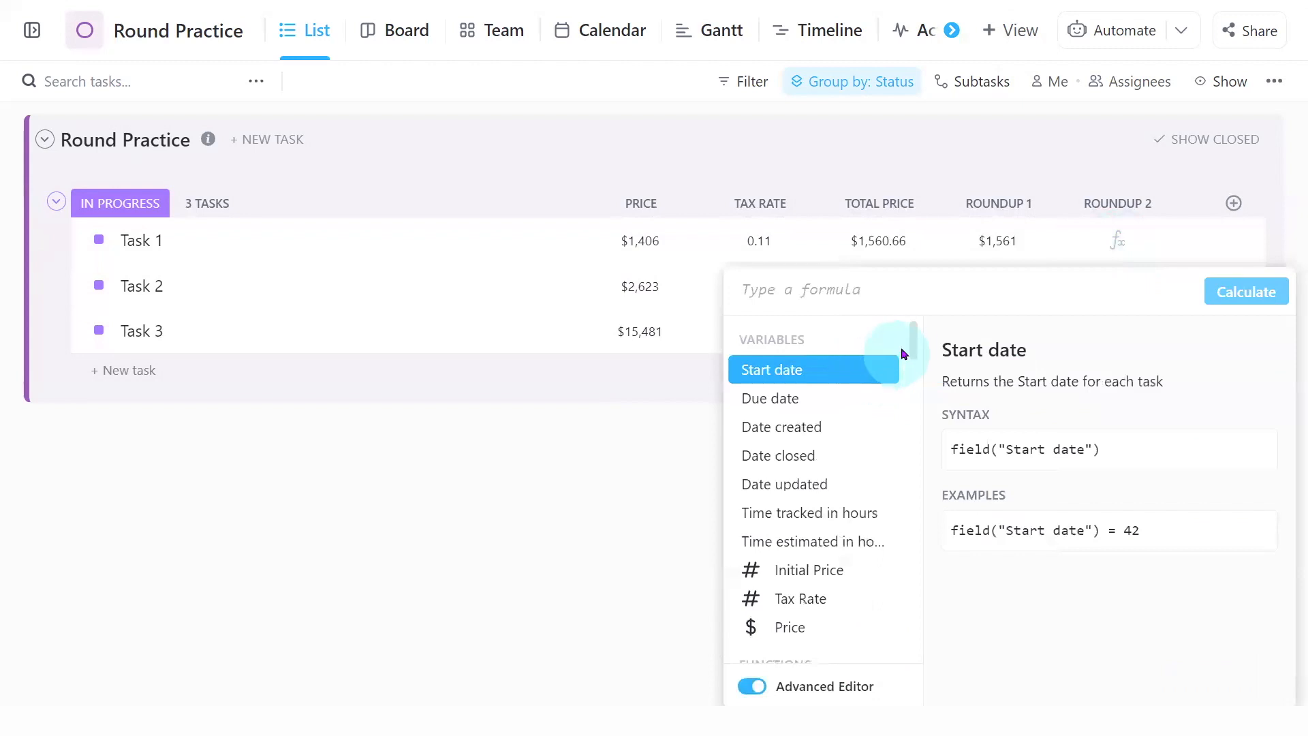
left_click_drag(914, 334, 893, 492)
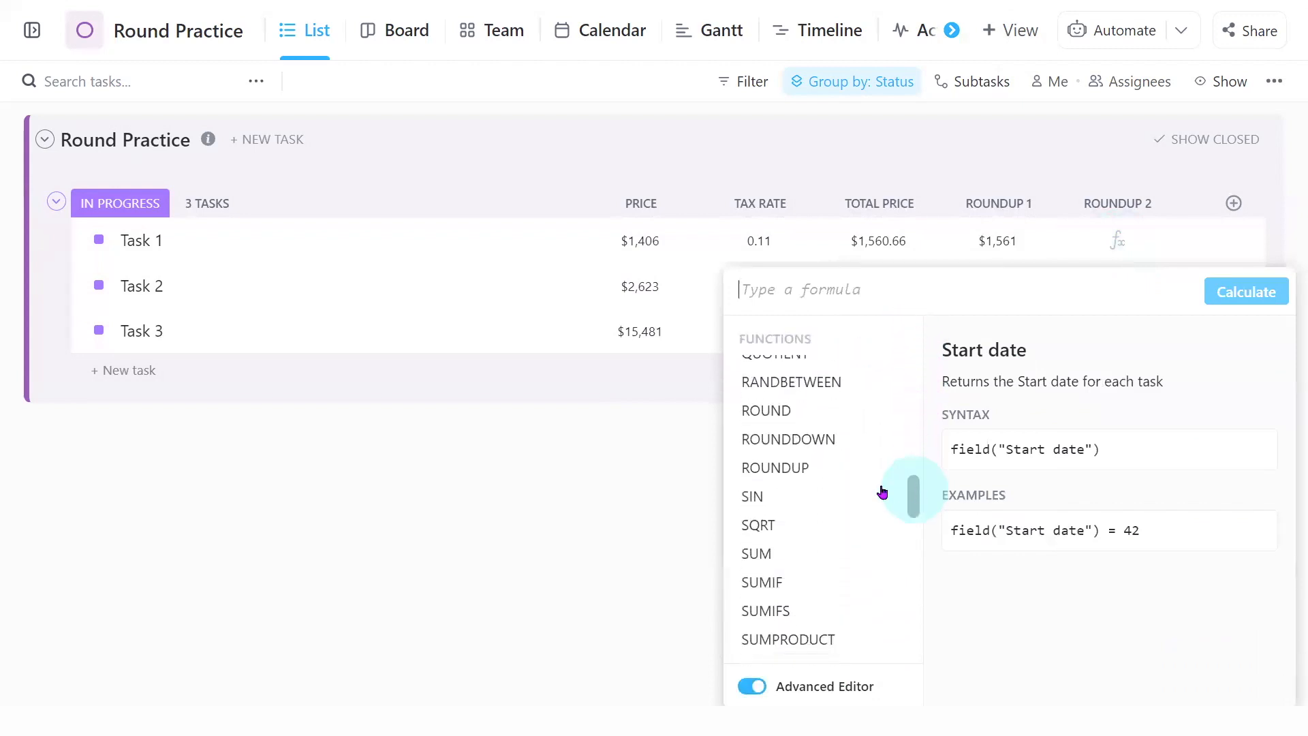
left_click(860, 473)
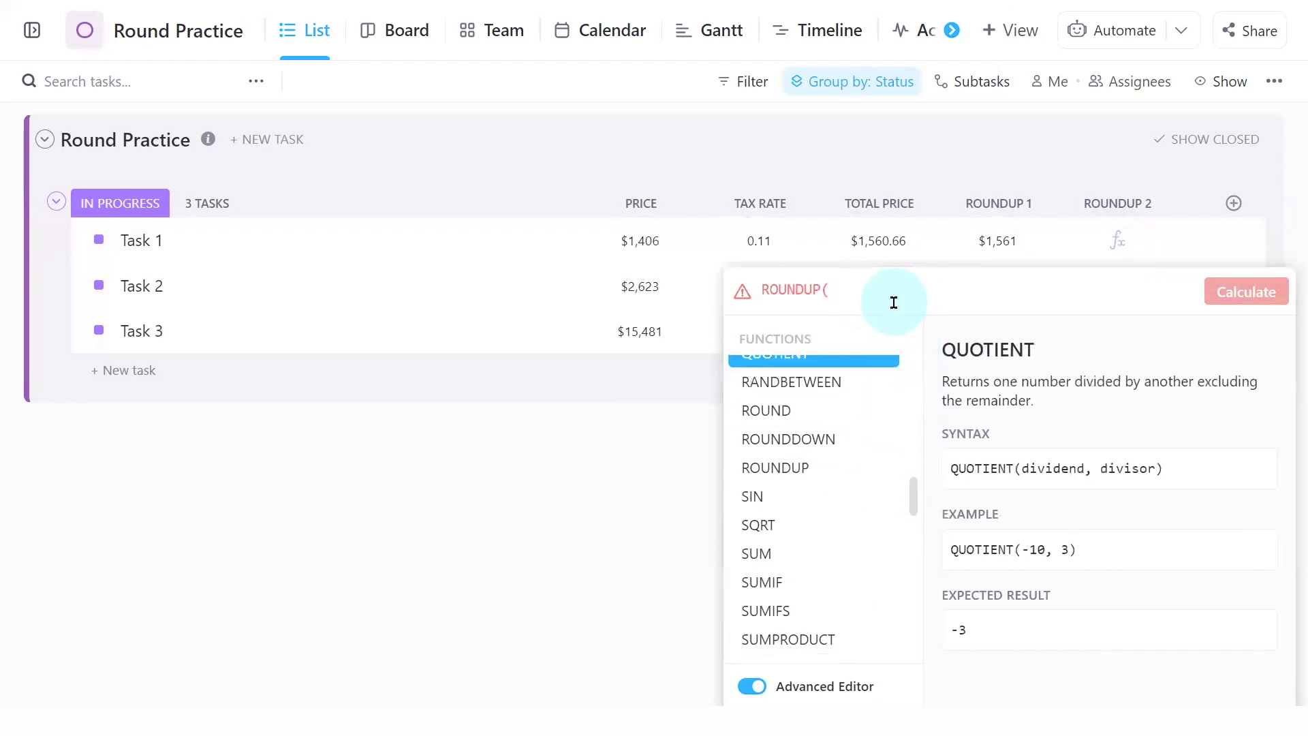
type("field(\"Price\") *(1+field(\"Tax Rate\"))")
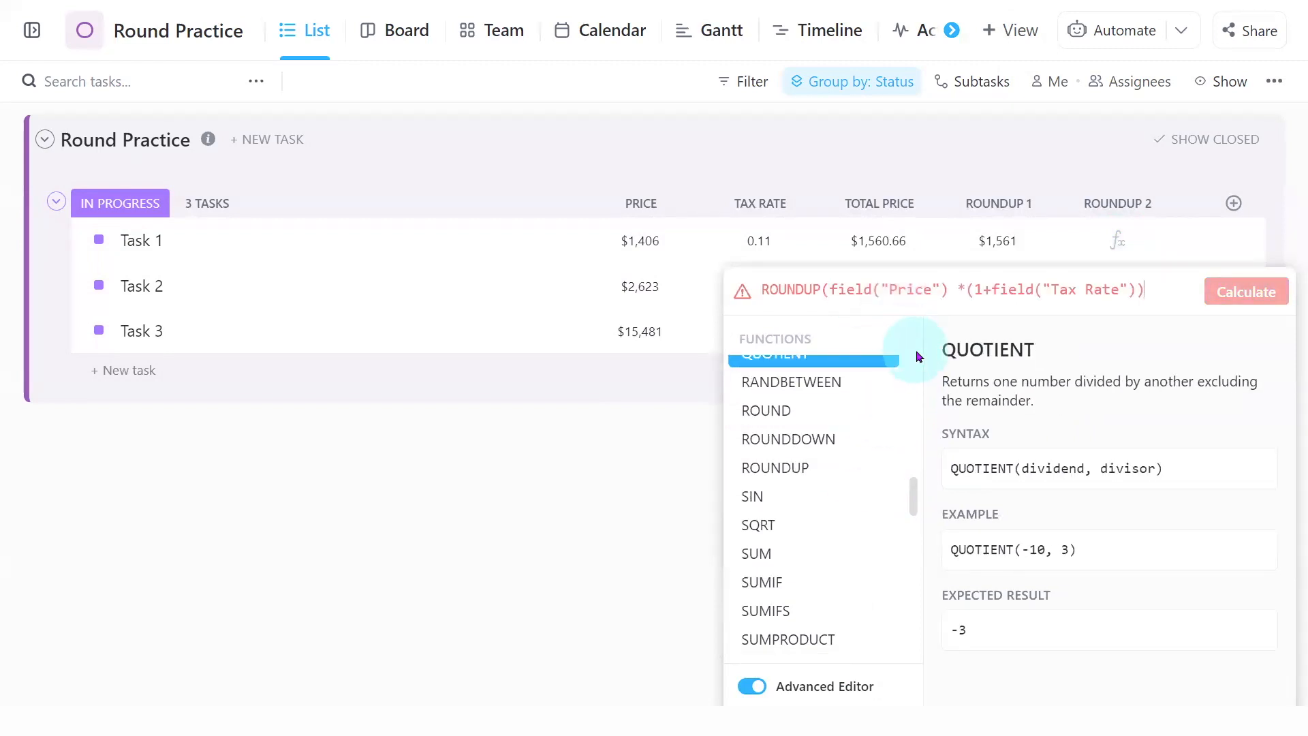
type(",-1")
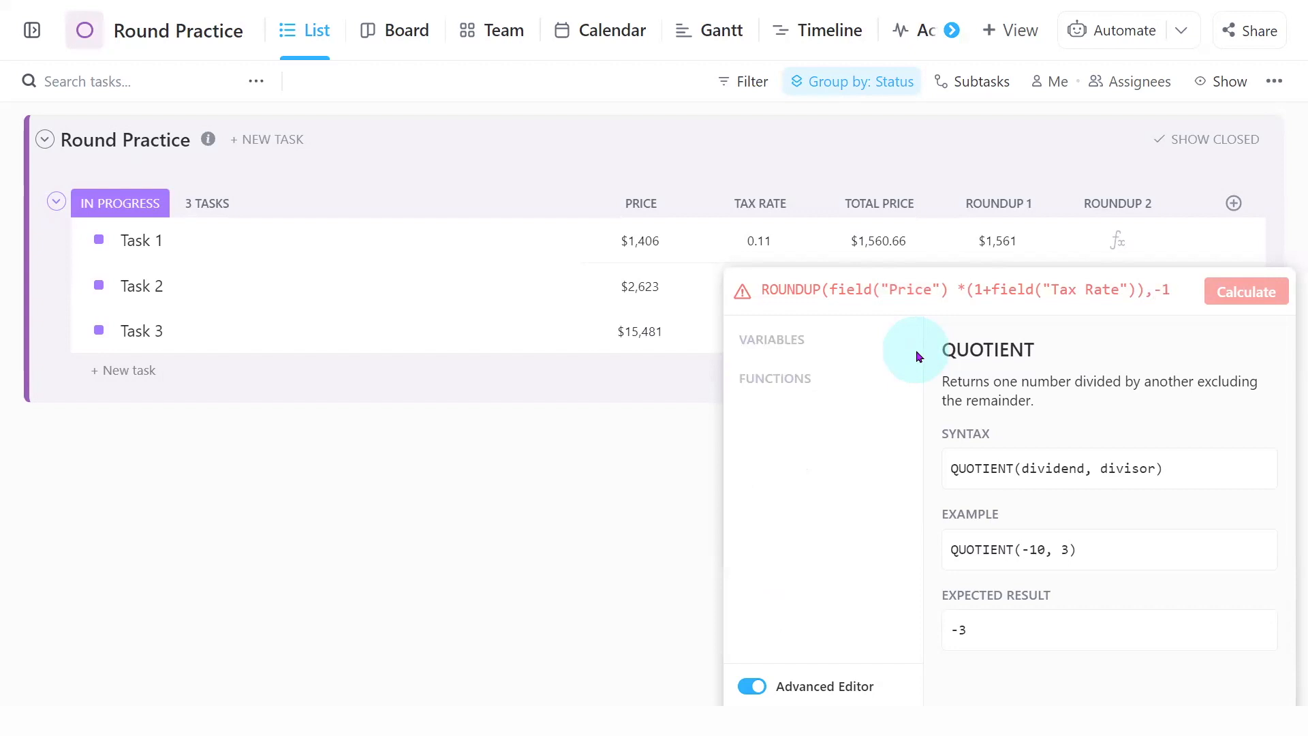
type(")")
left_click(1247, 295)
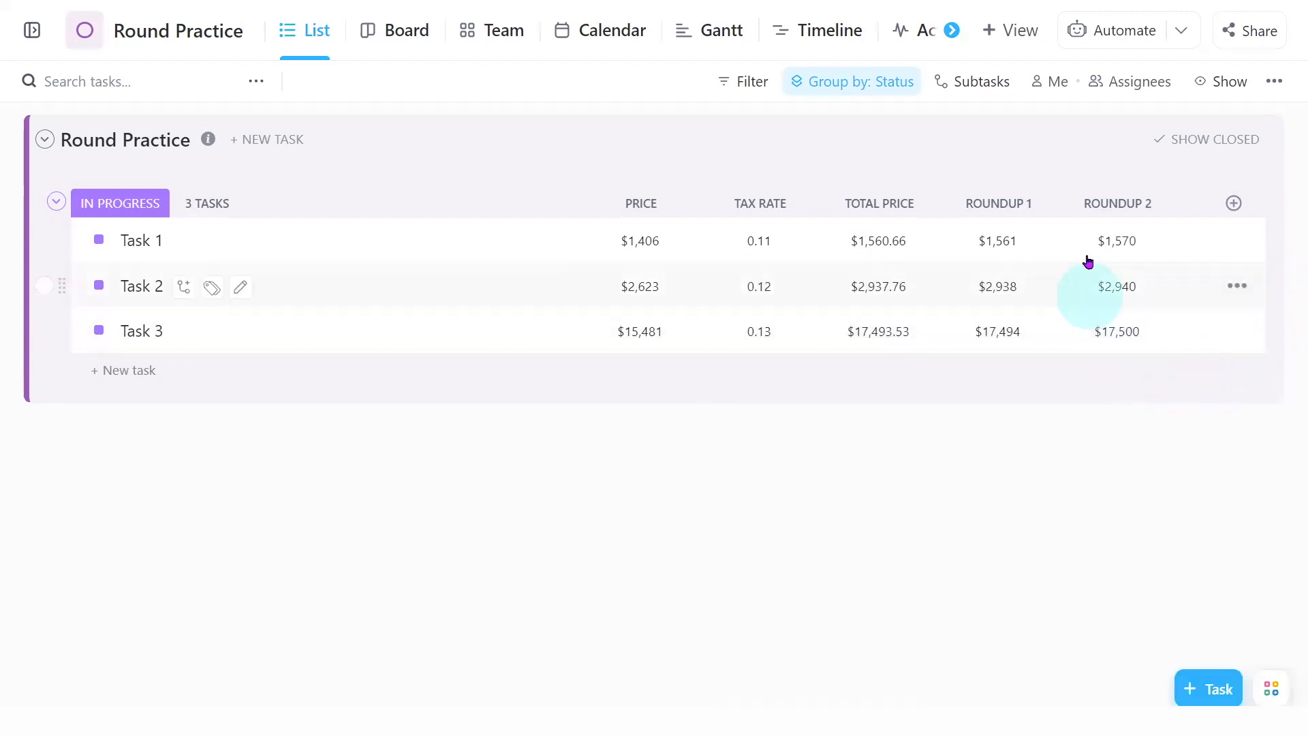